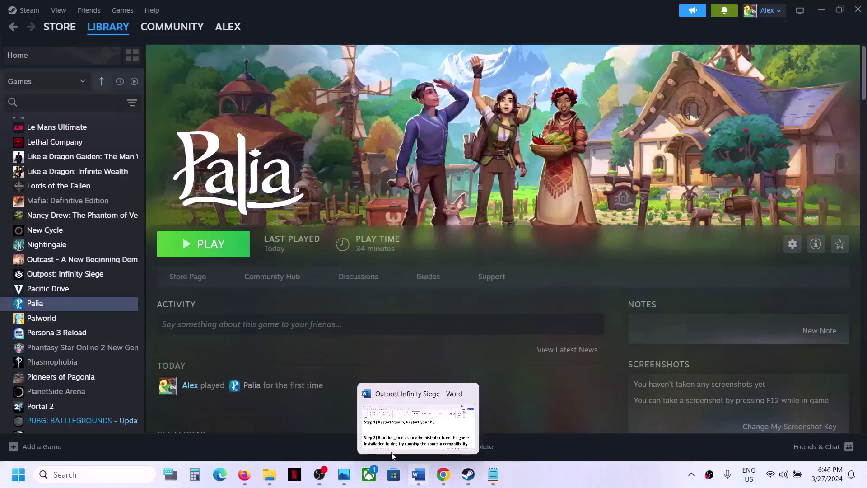
# Review Steam's client commands, including Exit, and highlight the restart instruction in the Outpost Infinity Siege Word notes.
pyautogui.click(31, 11)
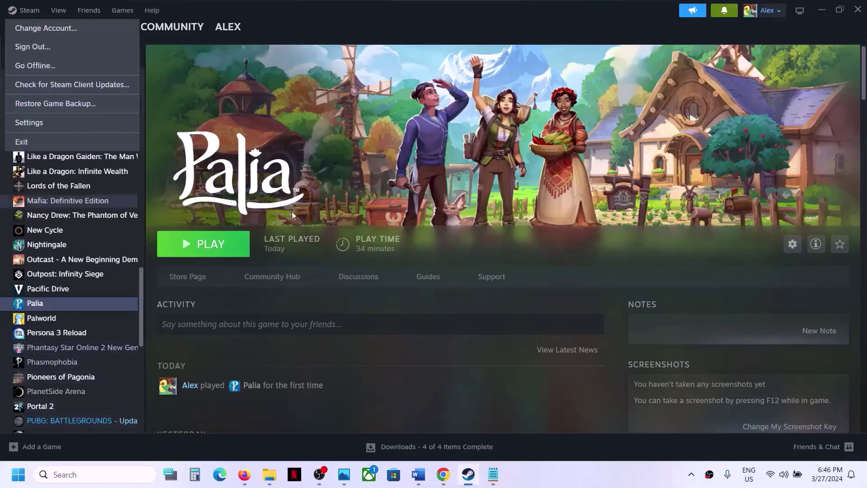
pyautogui.click(394, 112)
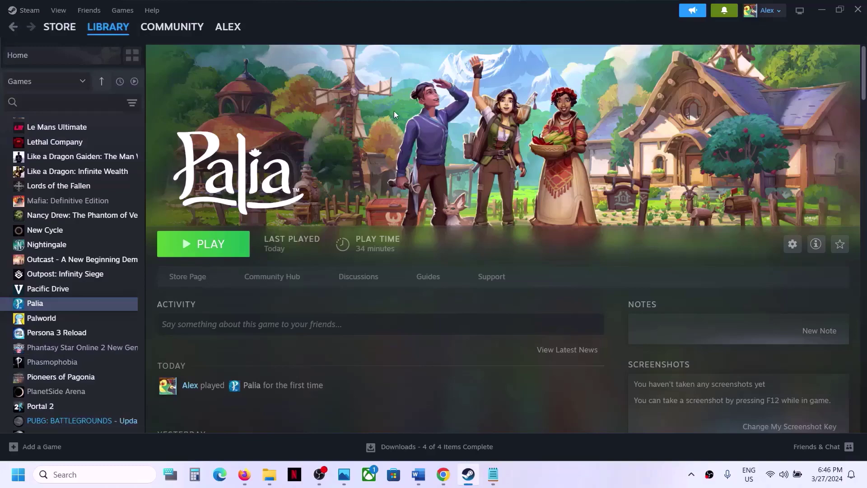
pyautogui.click(428, 477)
pyautogui.moveTo(376, 149); pyautogui.dragTo(558, 149)
pyautogui.click(811, 27)
pyautogui.click(419, 474)
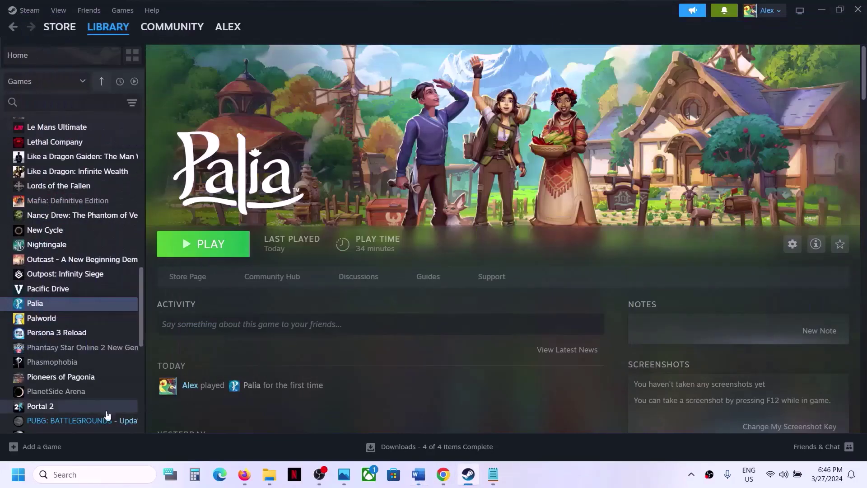
# Look at the Windows power options available for restarting the PC.
pyautogui.click(18, 474)
pyautogui.click(319, 436)
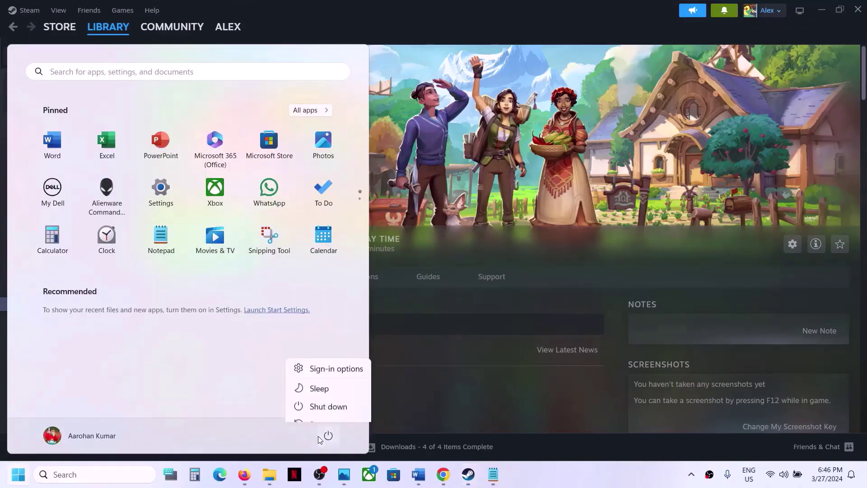
pyautogui.press('Escape')
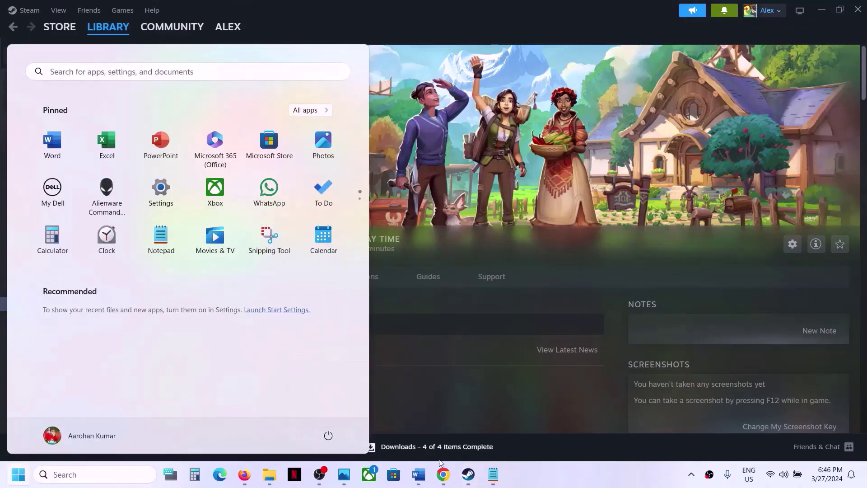
# In the Word notes, highlight the Step 2 instruction about running the game as an administrator from the installation folder.
pyautogui.click(418, 474)
pyautogui.scroll(-2, 303, 248)
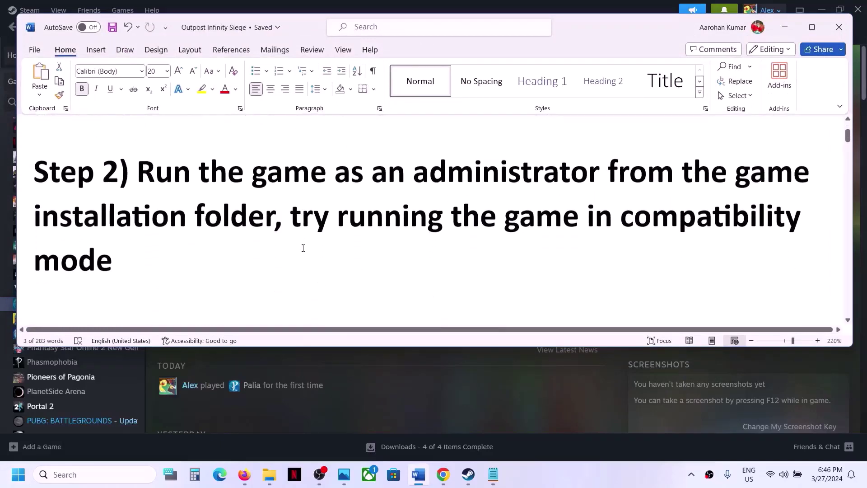
pyautogui.moveTo(175, 170); pyautogui.dragTo(272, 213)
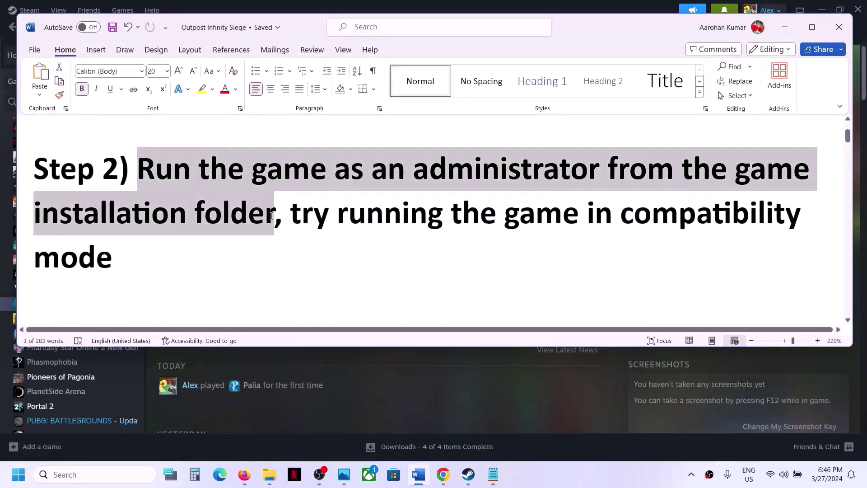
pyautogui.click(784, 27)
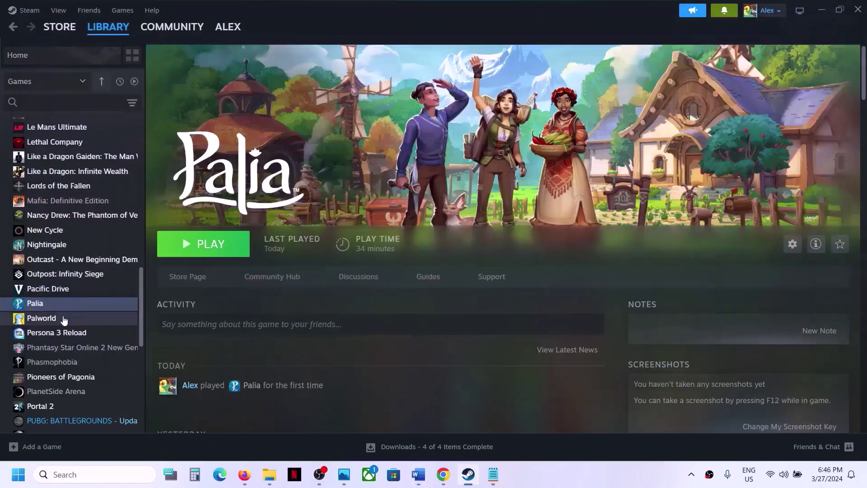
# Browse the local installation files of Palia from the Steam library.
pyautogui.rightClick(66, 305)
pyautogui.moveTo(104, 373)
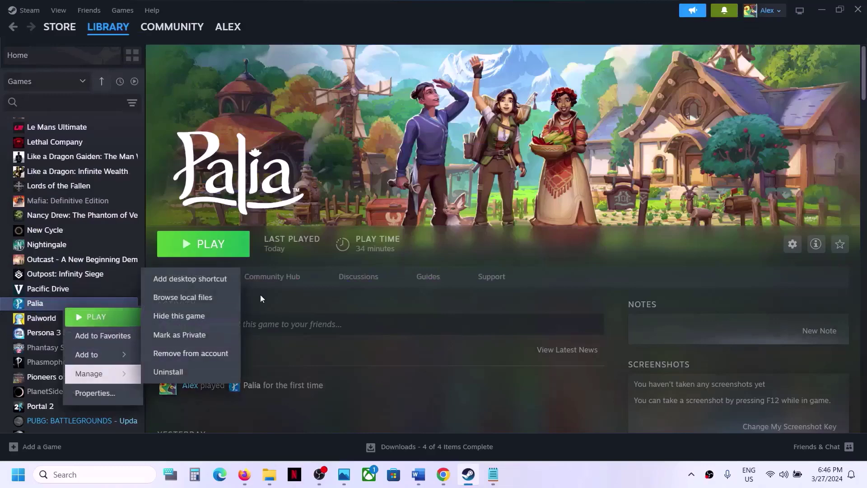
pyautogui.click(199, 297)
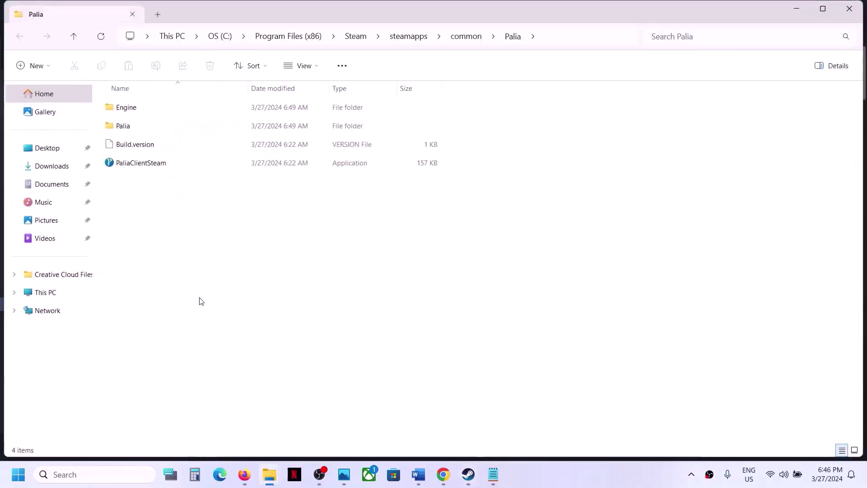
# Set PaliaClientSteam to run as an administrator in its compatibility properties and apply the change.
pyautogui.rightClick(136, 166)
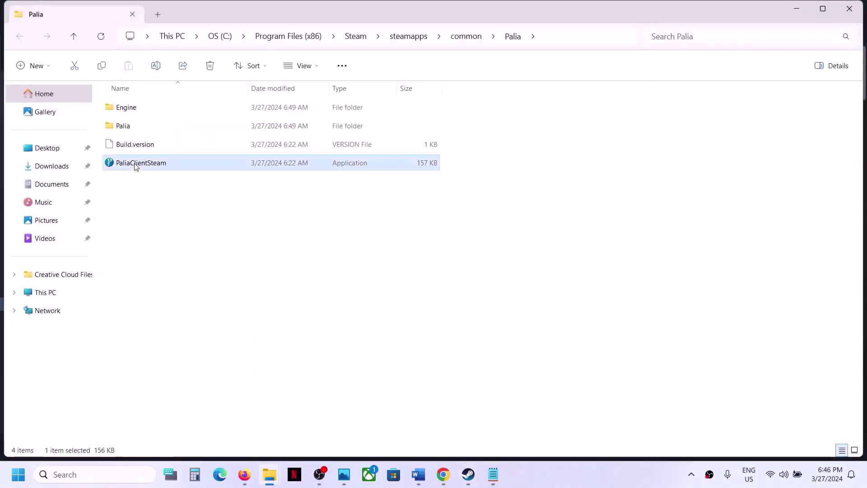
pyautogui.click(181, 296)
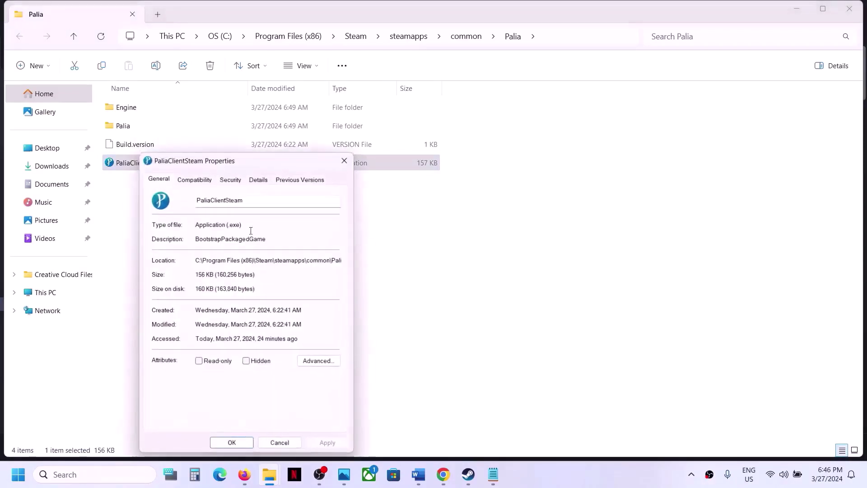
pyautogui.moveTo(239, 166); pyautogui.dragTo(295, 121)
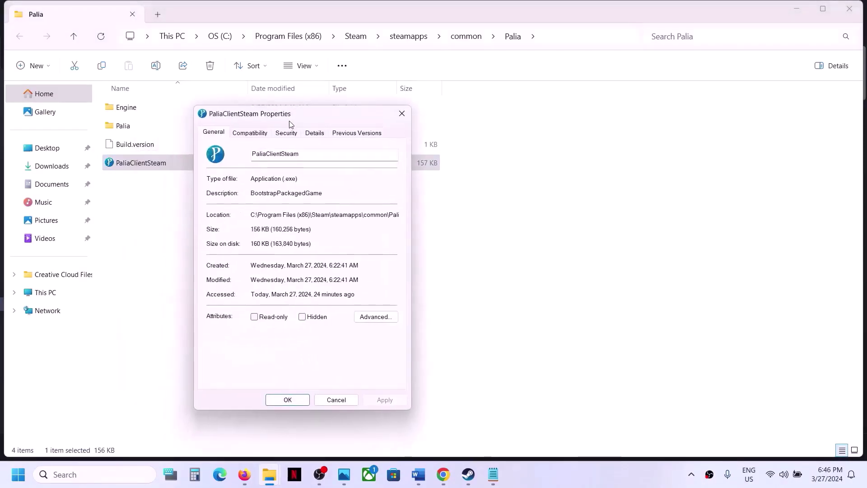
pyautogui.click(249, 133)
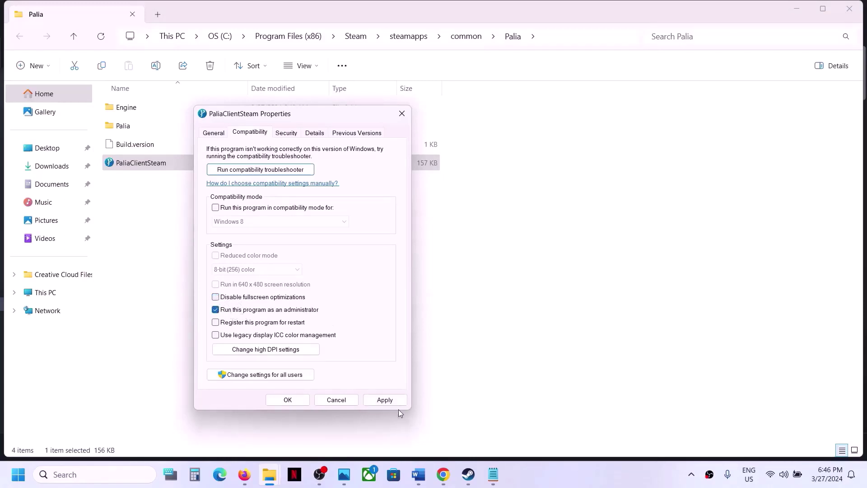
pyautogui.click(384, 399)
pyautogui.click(287, 399)
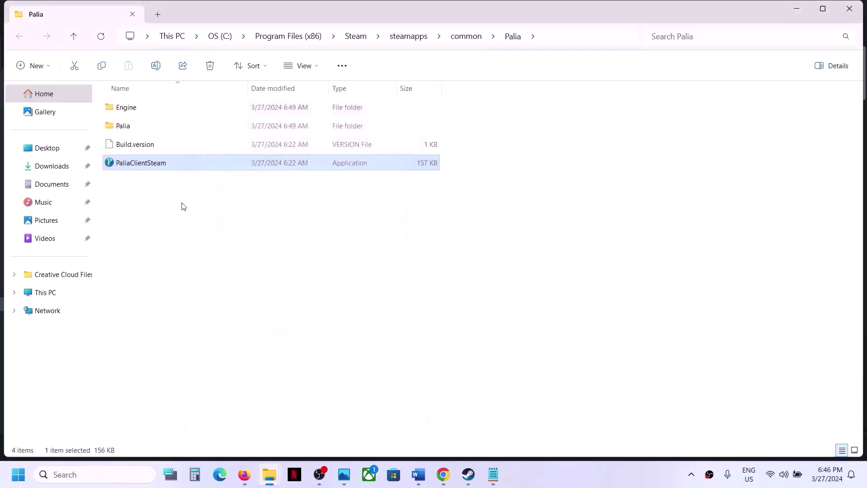
# Enable compatibility mode for Windows 8 on PaliaClientSteam and apply it.
pyautogui.rightClick(167, 165)
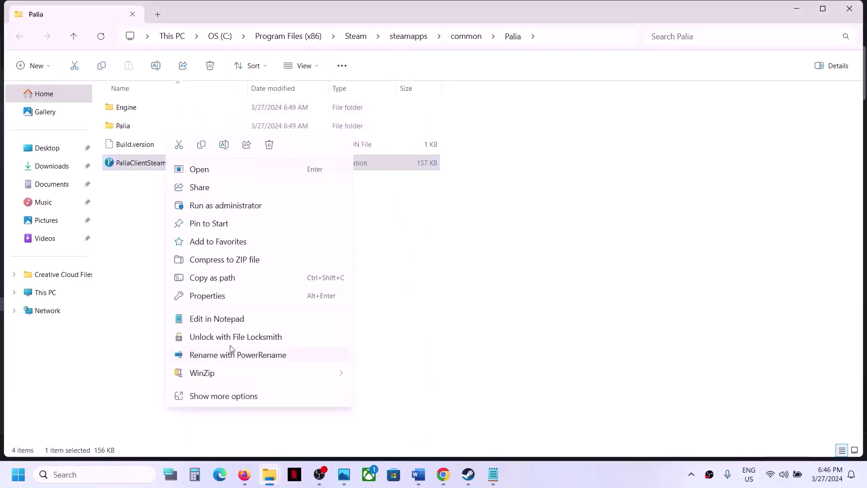
pyautogui.click(211, 299)
pyautogui.click(228, 180)
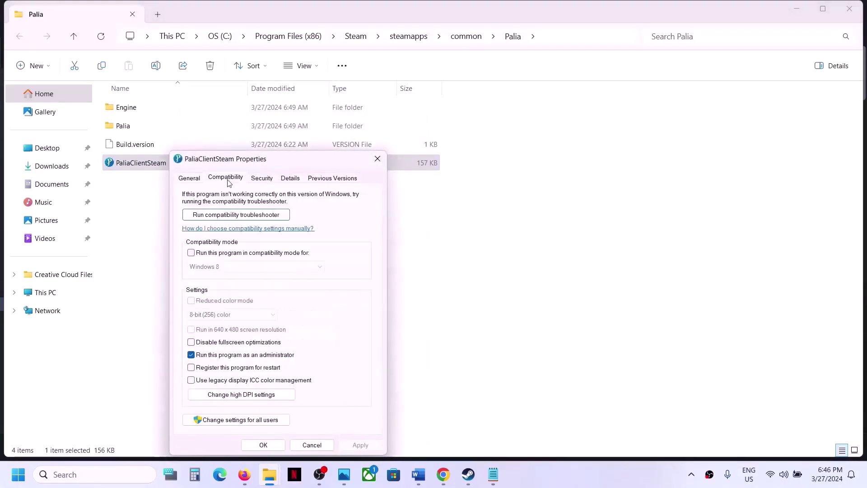
pyautogui.click(191, 253)
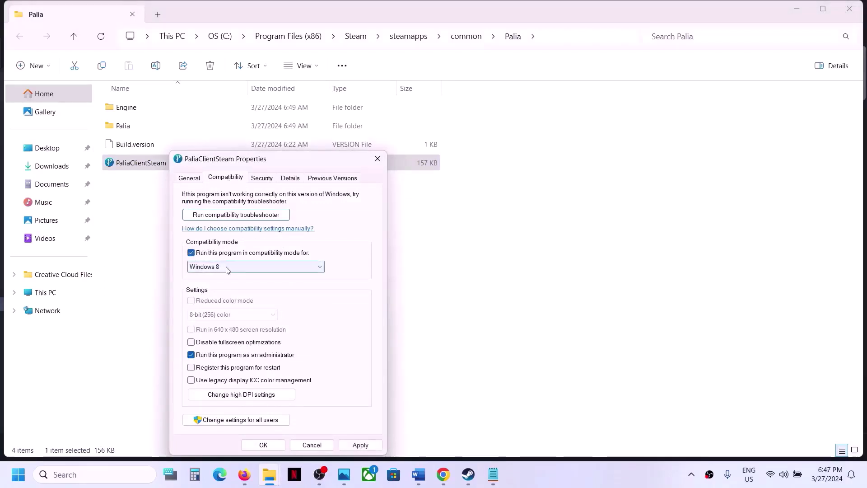
pyautogui.click(360, 445)
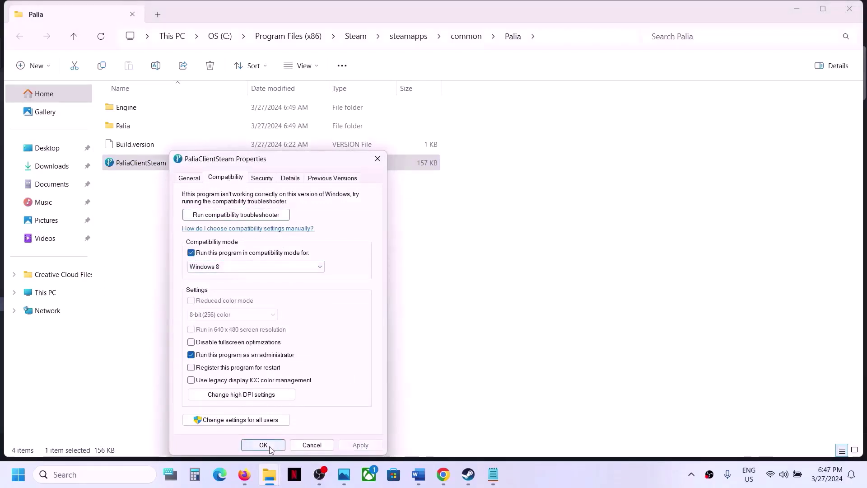
pyautogui.click(267, 445)
# Change the PaliaClientSteam compatibility mode to Windows 7 and apply it.
pyautogui.rightClick(151, 163)
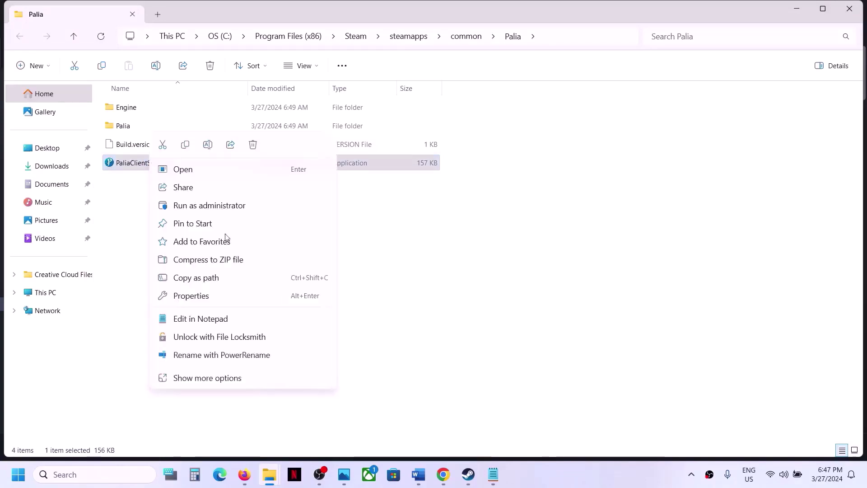
pyautogui.click(192, 296)
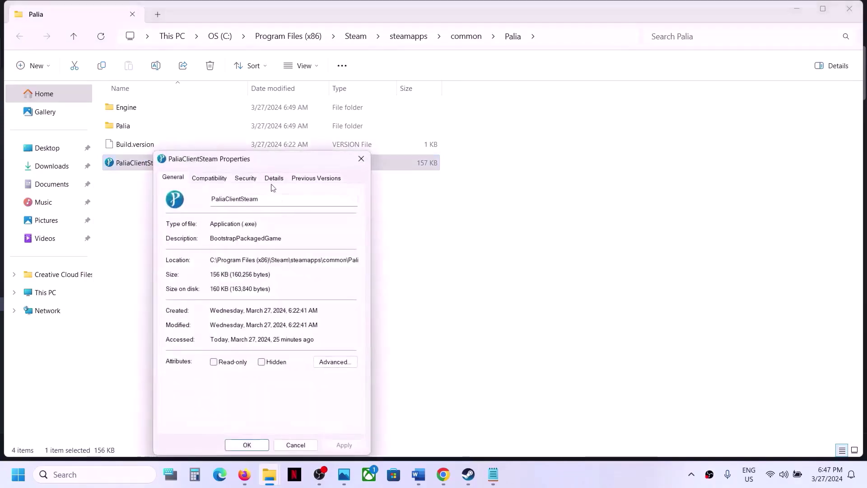
pyautogui.click(217, 180)
pyautogui.click(199, 268)
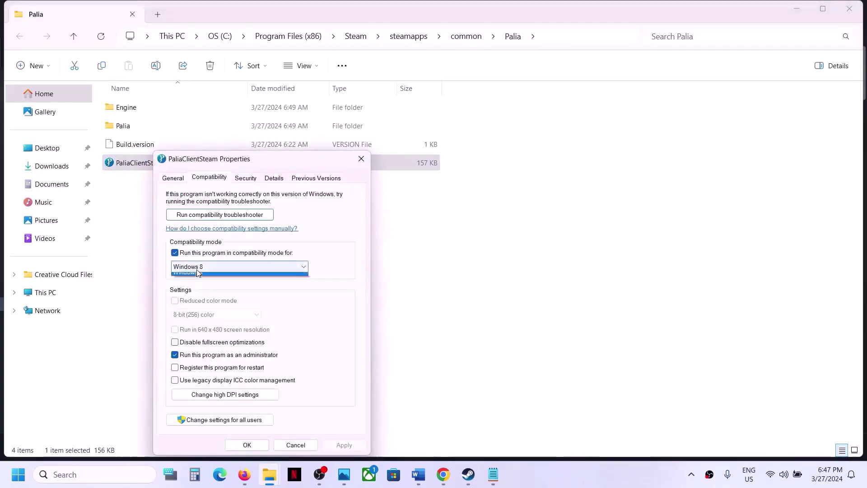
pyautogui.click(193, 299)
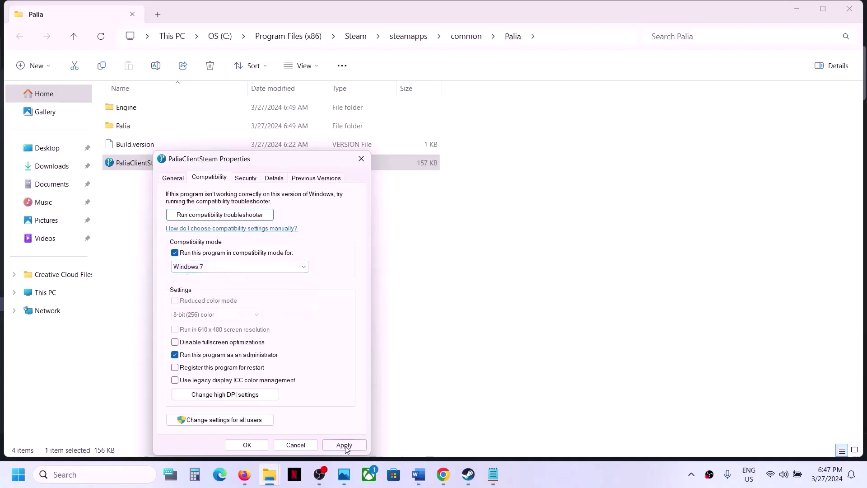
pyautogui.click(344, 445)
pyautogui.click(251, 445)
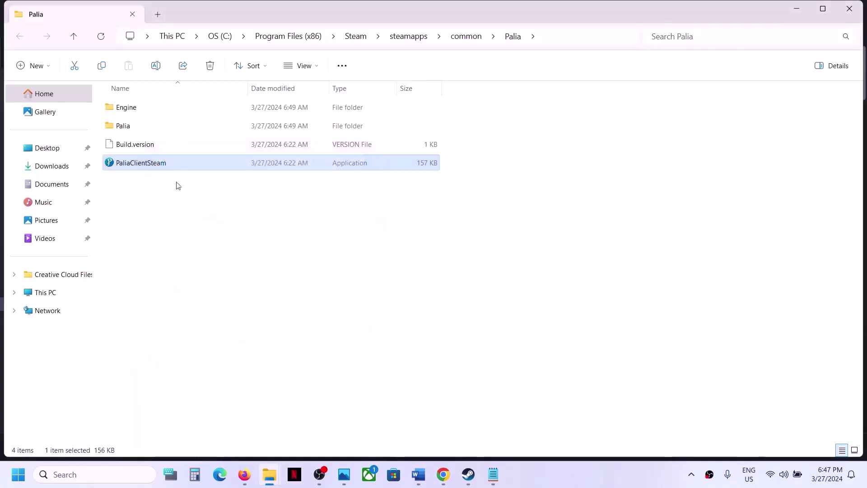
# Disable fullscreen optimizations for PaliaClientSteam and apply the setting.
pyautogui.rightClick(171, 167)
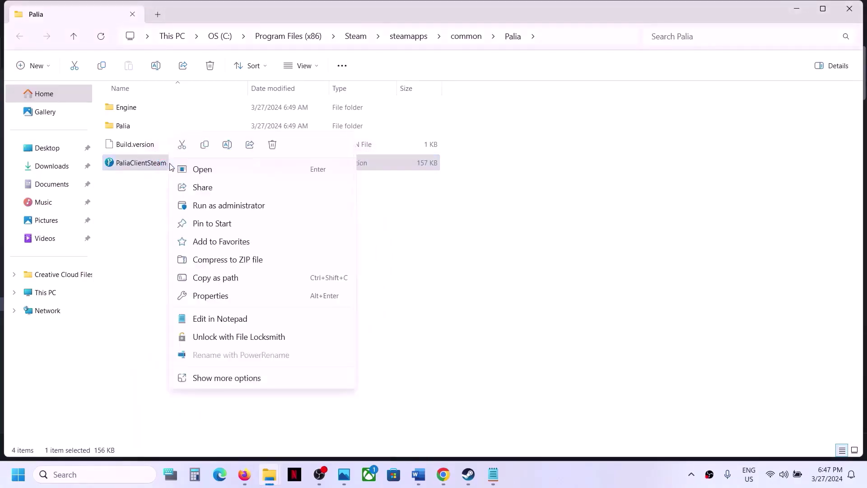
pyautogui.click(219, 296)
pyautogui.click(222, 180)
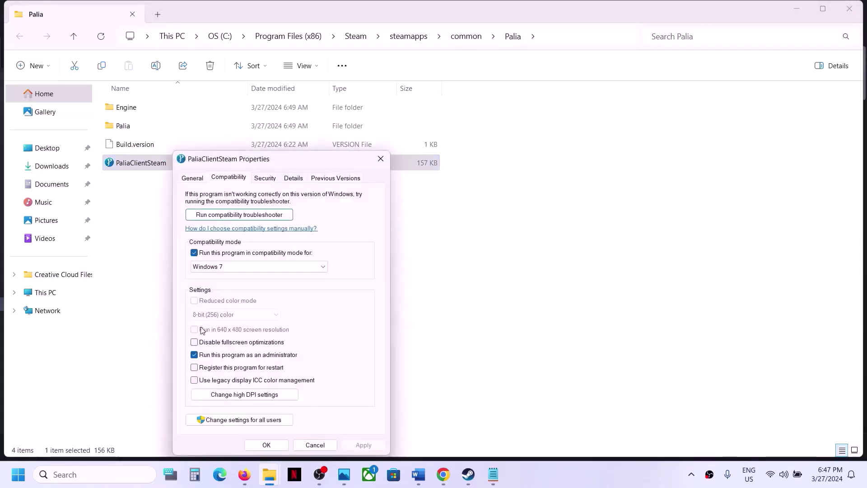
pyautogui.click(198, 342)
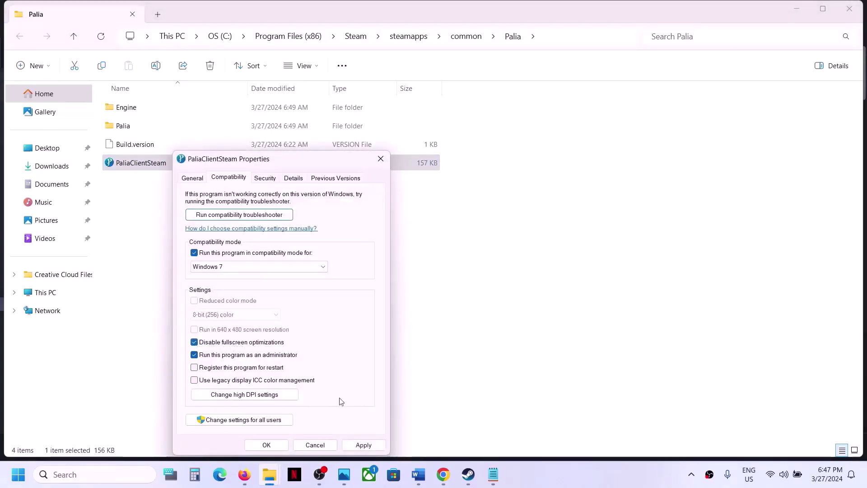
pyautogui.click(360, 445)
pyautogui.click(283, 445)
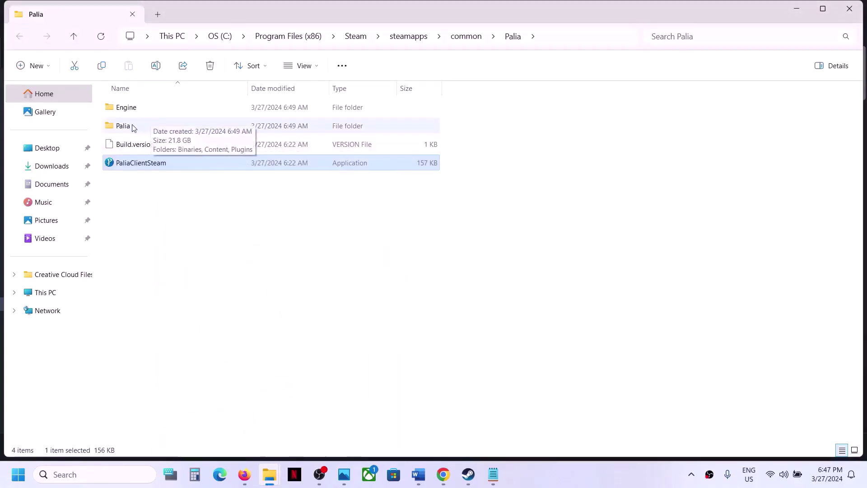
# Open the Win64 folder inside Binaries of the inner Palia folder.
pyautogui.doubleClick(130, 127)
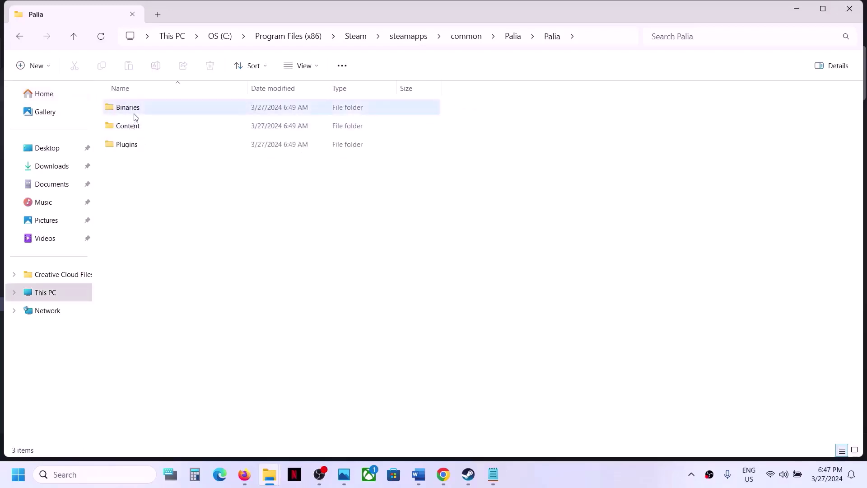
pyautogui.doubleClick(136, 109)
pyautogui.doubleClick(144, 109)
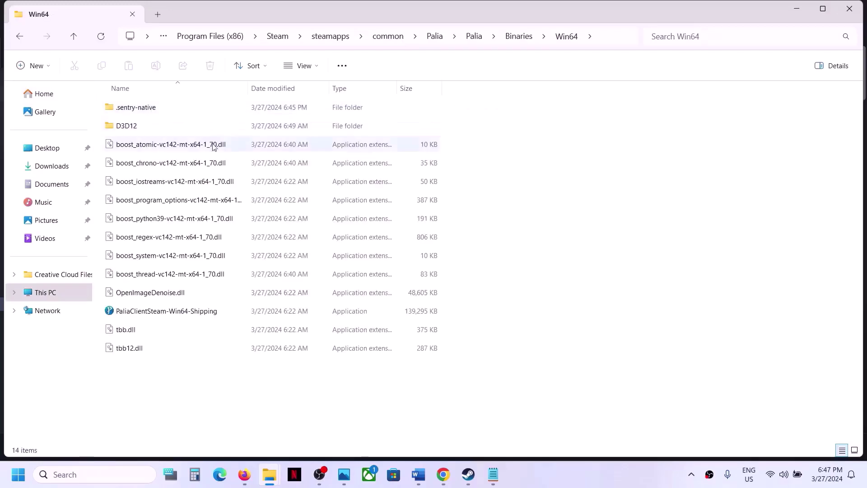
# Set PaliaClientSteam-Win64-Shipping to run as an administrator in its compatibility properties and apply the change.
pyautogui.click(145, 311)
pyautogui.rightClick(143, 311)
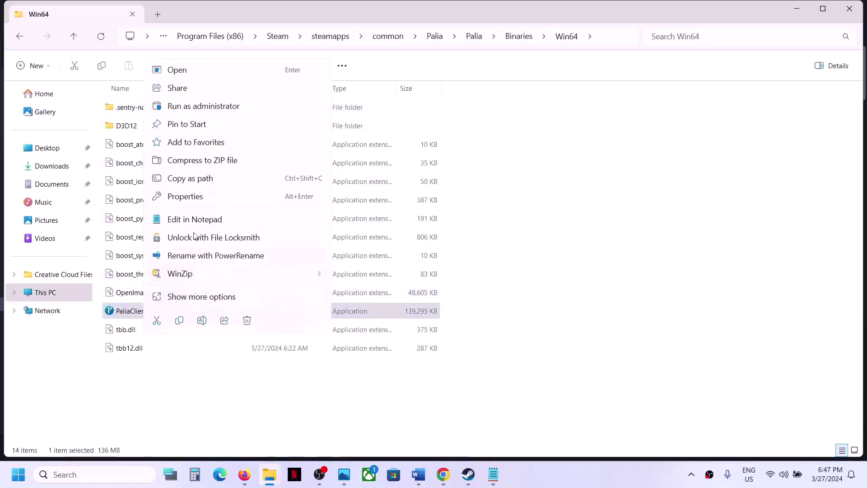
pyautogui.click(186, 196)
pyautogui.moveTo(248, 159); pyautogui.dragTo(312, 72)
pyautogui.click(271, 89)
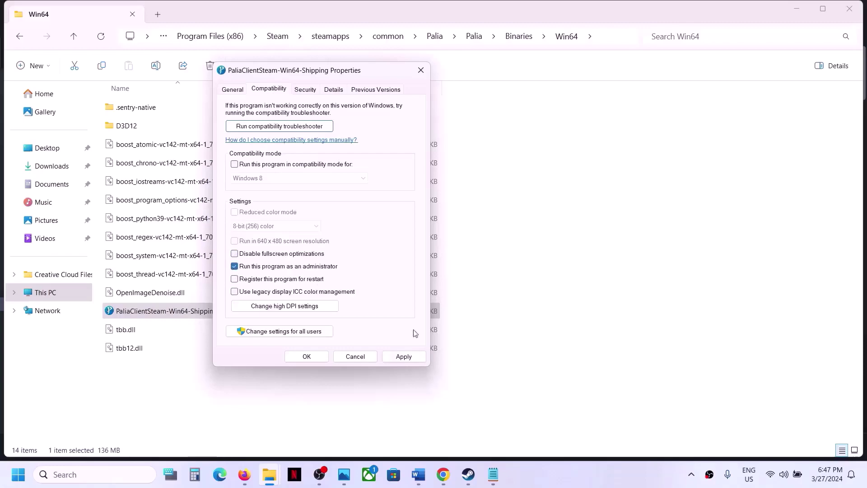
pyautogui.click(400, 357)
pyautogui.click(312, 356)
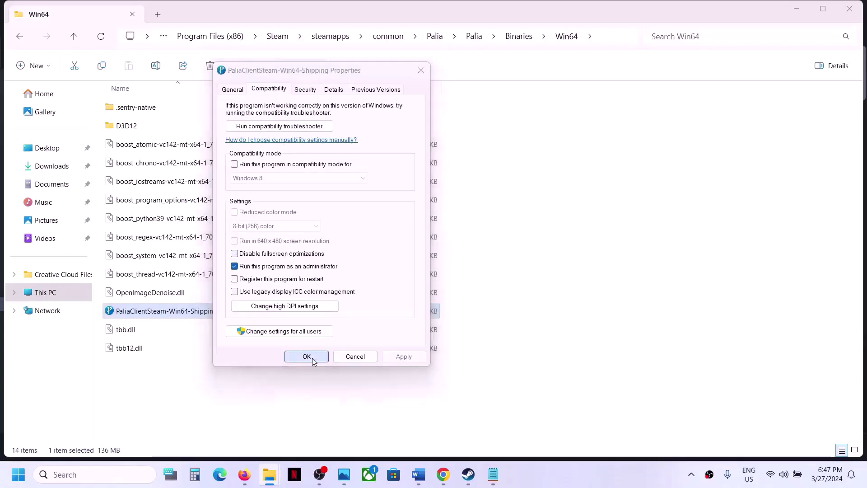
# Set PaliaClientSteam-Win64-Shipping to Windows 7 compatibility mode with fullscreen optimizations disabled, and apply the changes.
pyautogui.rightClick(178, 312)
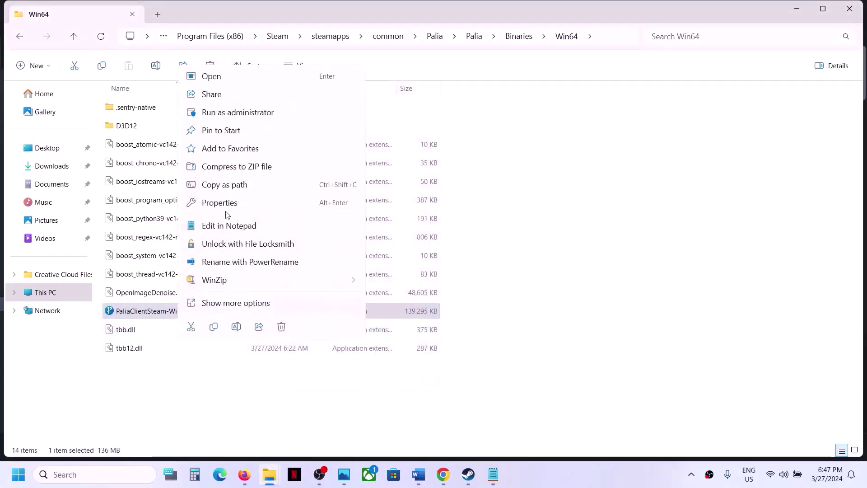
pyautogui.click(222, 204)
pyautogui.click(240, 178)
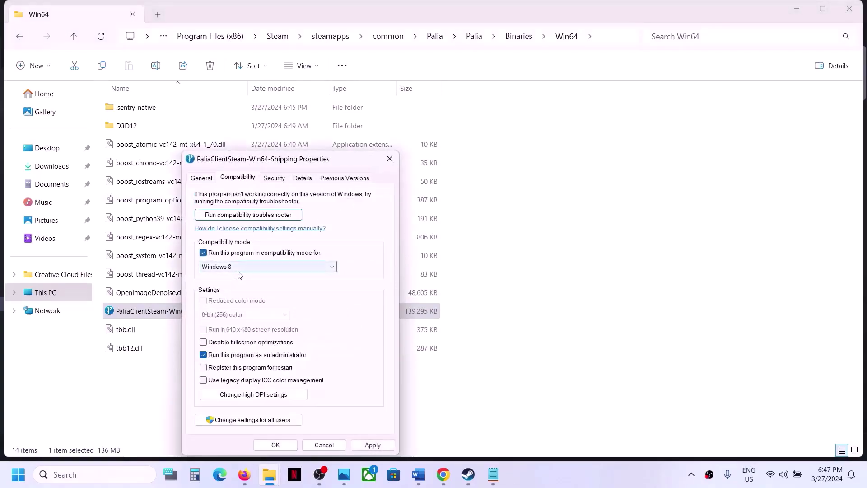
pyautogui.click(243, 271)
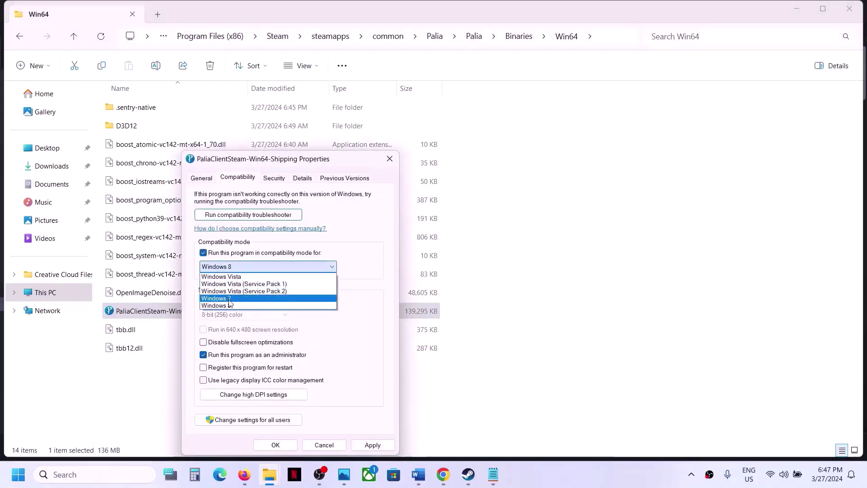
pyautogui.click(230, 299)
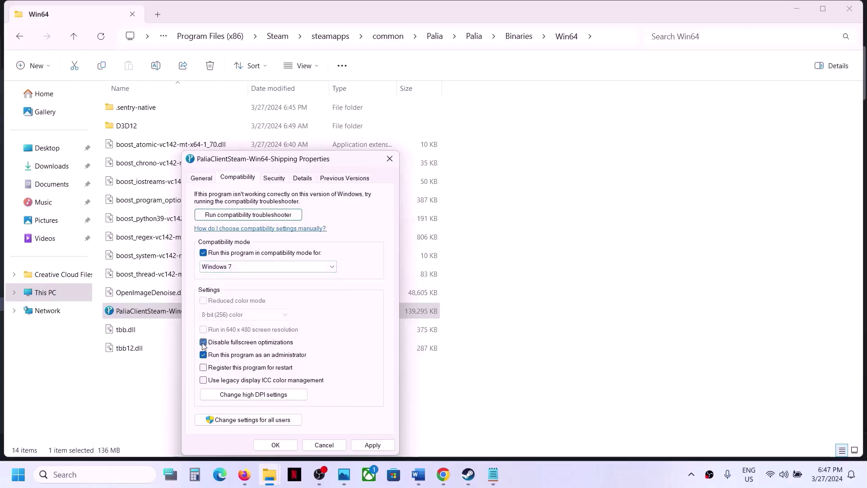
pyautogui.click(373, 444)
pyautogui.click(269, 446)
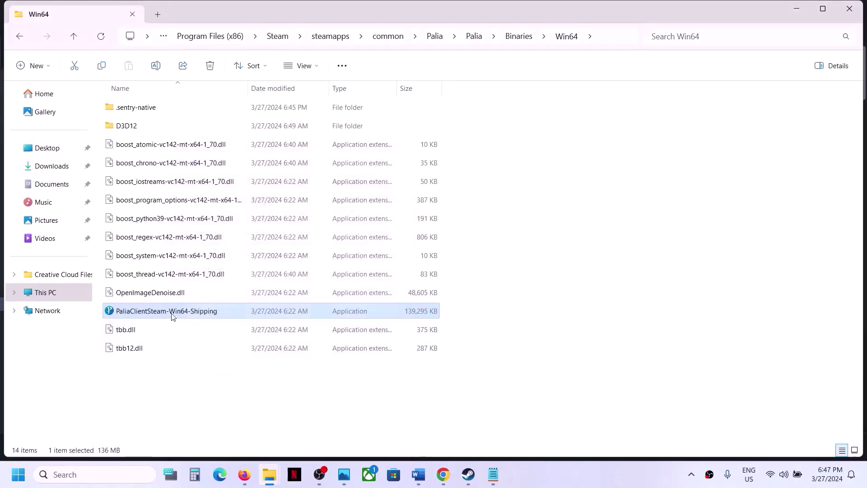
# Turn off compatibility mode, disabled fullscreen optimizations and running as administrator for PaliaClientSteam-Win64-Shipping, and apply the changes.
pyautogui.rightClick(179, 317)
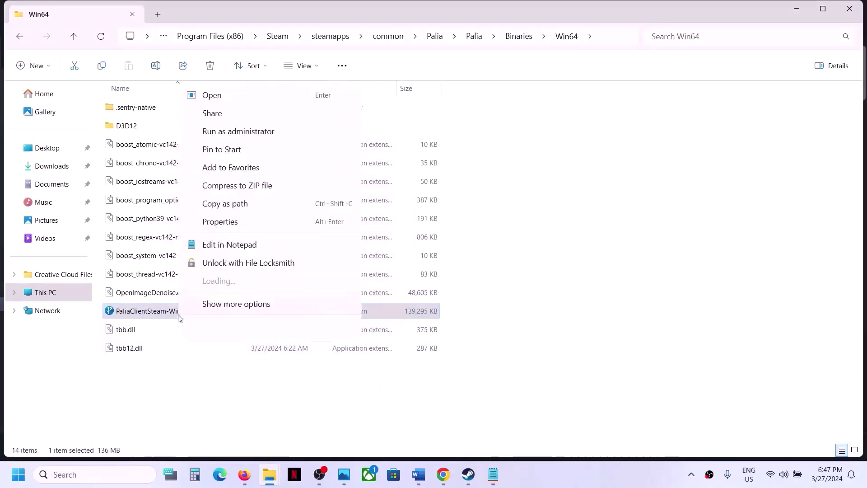
pyautogui.click(216, 209)
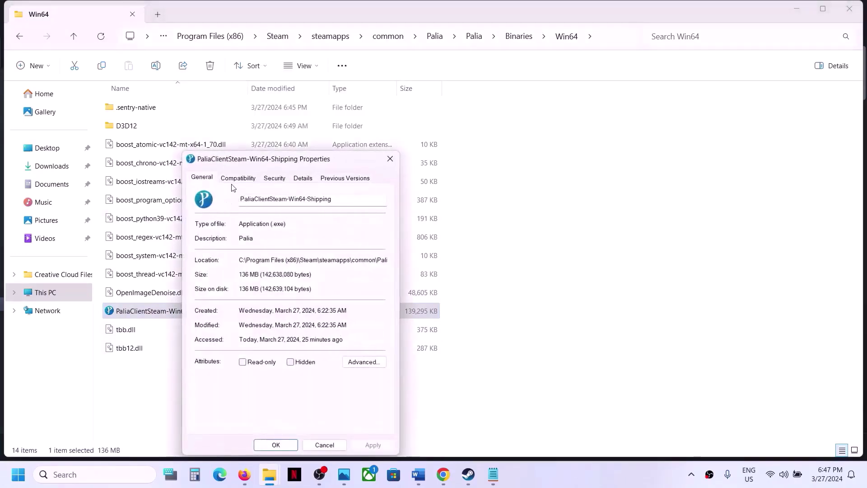
pyautogui.click(231, 182)
pyautogui.click(204, 252)
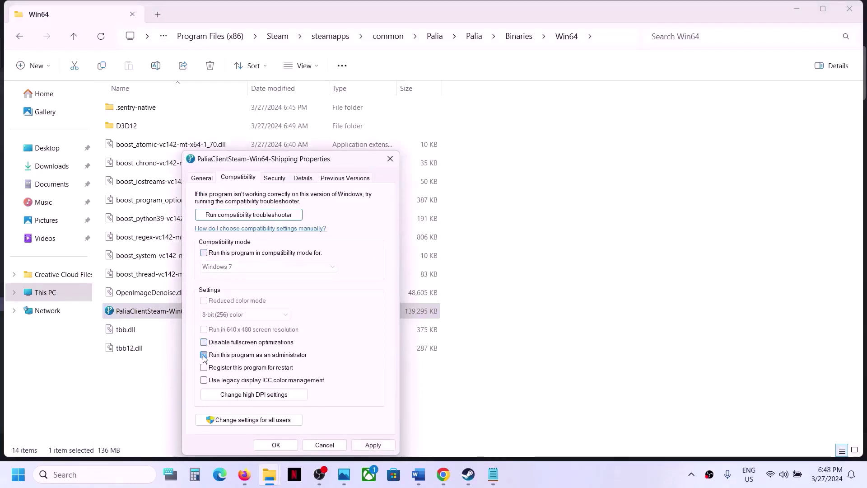
pyautogui.click(373, 445)
pyautogui.click(275, 444)
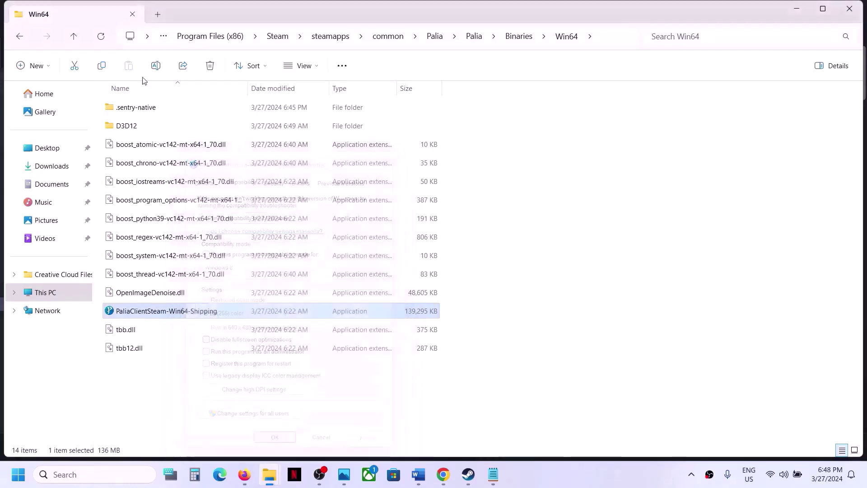
# Go back up from the Win64 folder to the outer Palia installation folder.
pyautogui.click(74, 36)
pyautogui.click(74, 36)
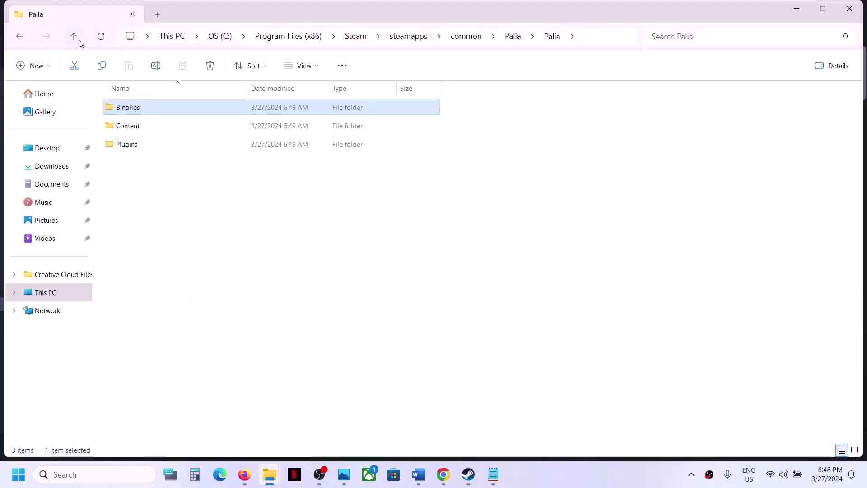
pyautogui.click(73, 36)
# Turn off compatibility mode, disabled fullscreen optimizations and running as administrator for PaliaClientSteam, and apply the changes.
pyautogui.click(144, 163)
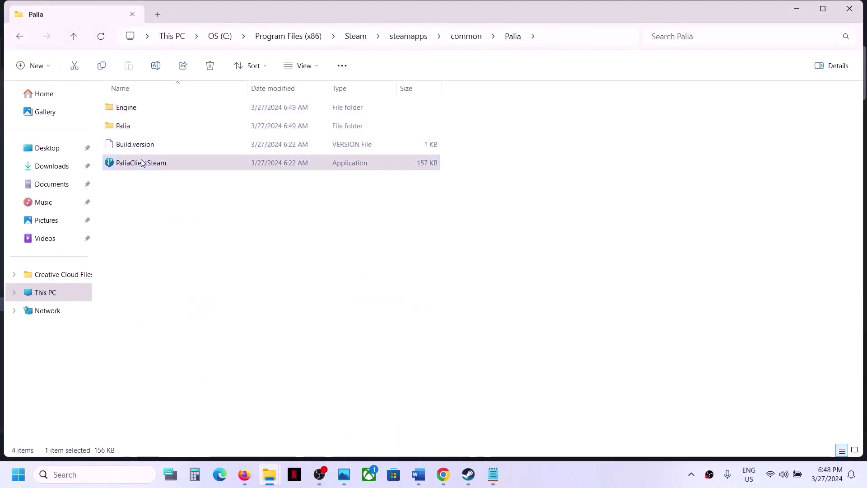
pyautogui.rightClick(145, 162)
pyautogui.click(191, 297)
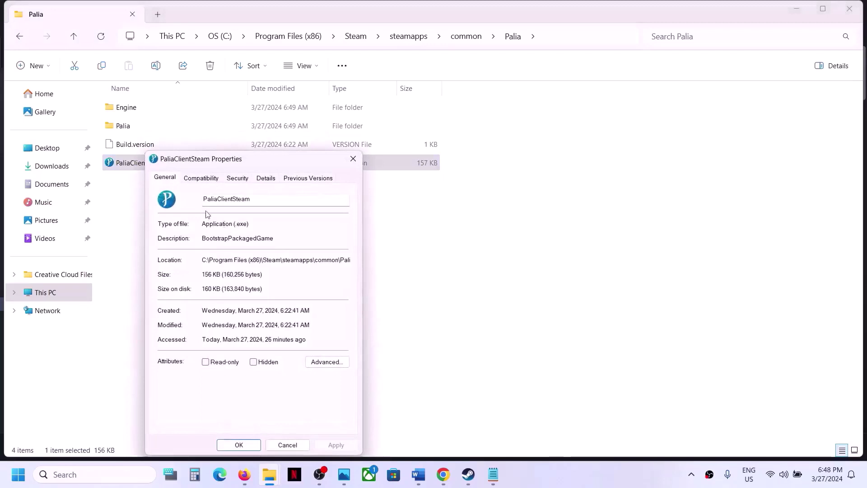
pyautogui.click(197, 179)
pyautogui.click(168, 254)
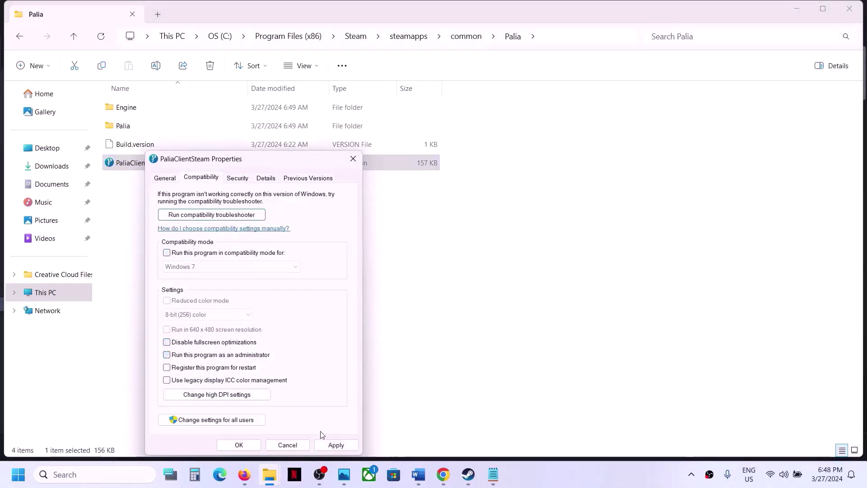
pyautogui.click(336, 444)
pyautogui.click(239, 445)
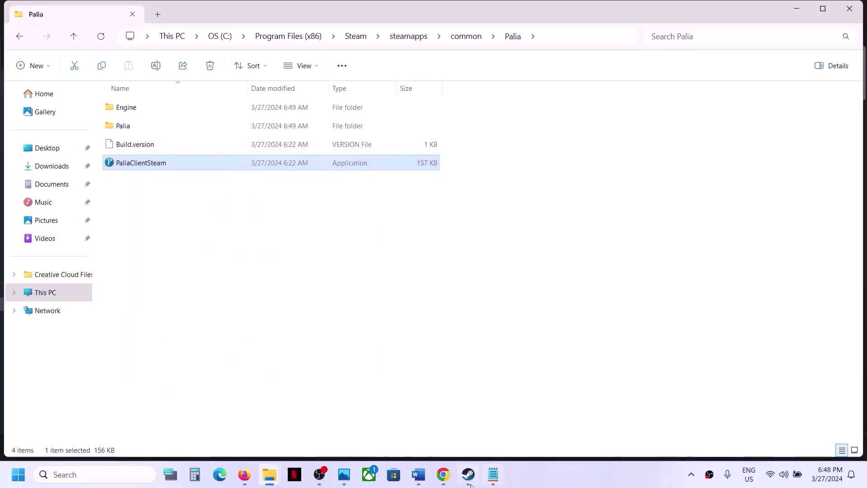
# Consult Step 3 on launch options in the Word troubleshooting document, highlight its option names, and return to Steam.
pyautogui.click(469, 482)
pyautogui.click(418, 474)
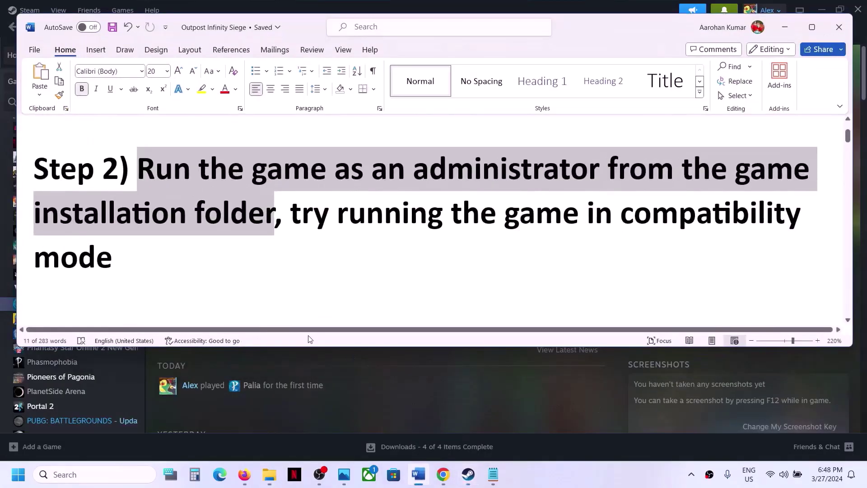
pyautogui.scroll(-3, 285, 290)
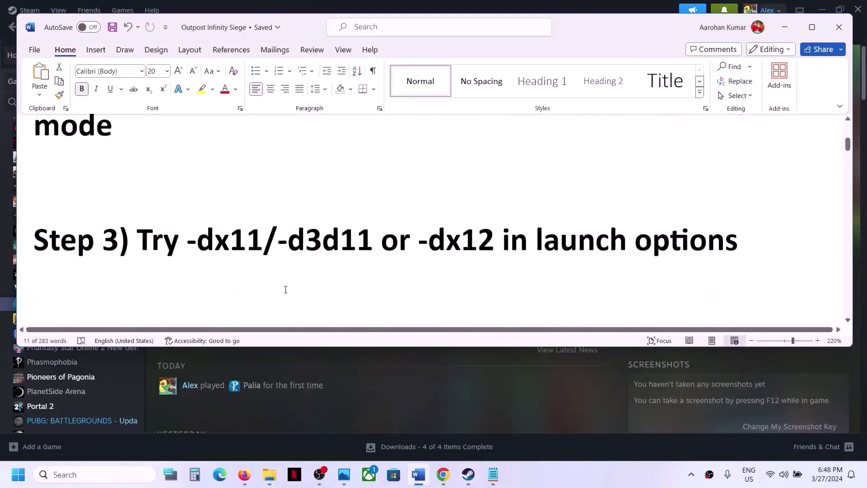
pyautogui.moveTo(211, 231); pyautogui.dragTo(530, 232)
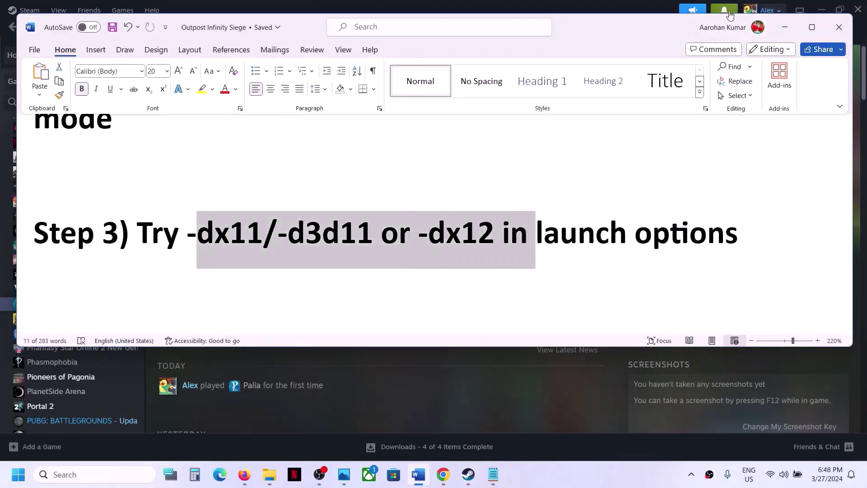
pyautogui.click(785, 27)
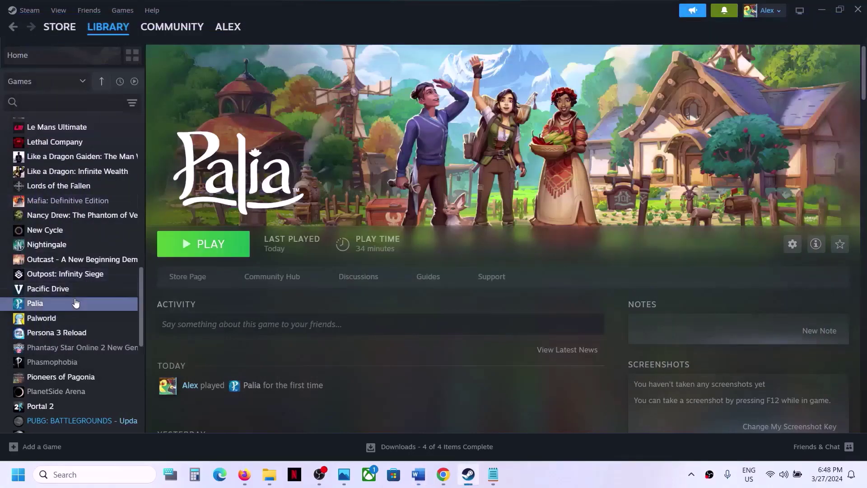
# Set Palia's Steam launch options to -dx11 and close the game's properties.
pyautogui.rightClick(76, 303)
pyautogui.click(104, 384)
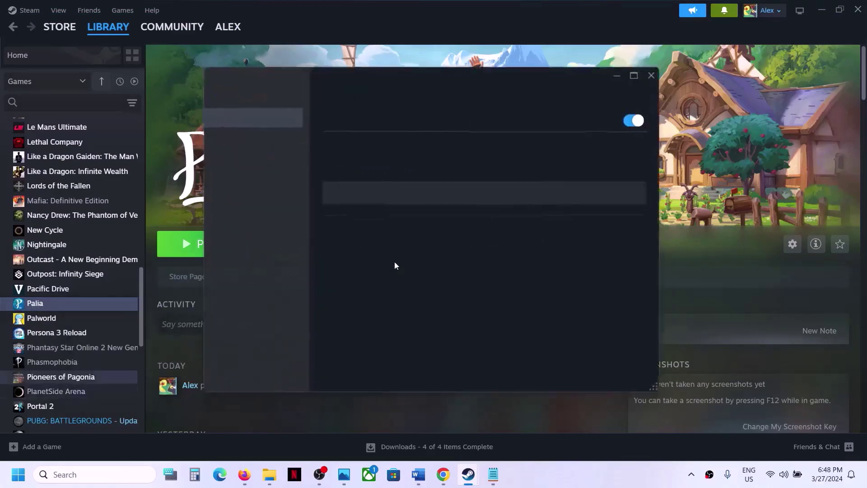
pyautogui.click(374, 206)
pyautogui.hotkey('ctrl', 'a')
pyautogui.write('-')
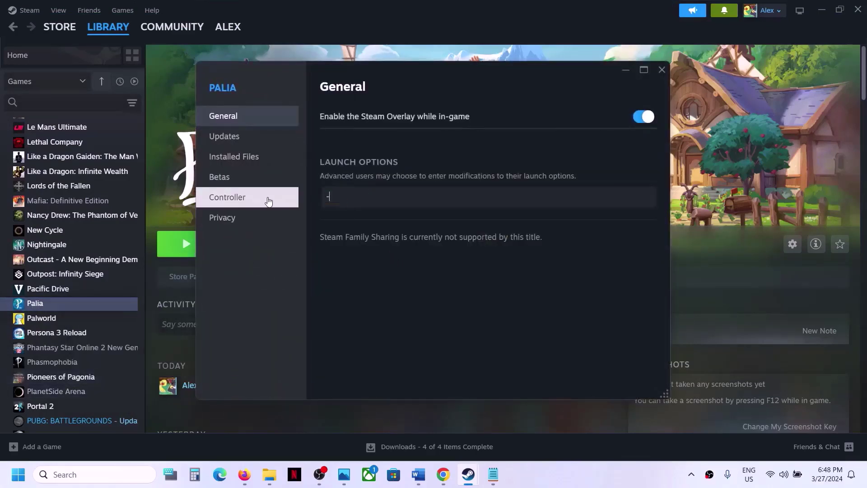
pyautogui.write('dx11')
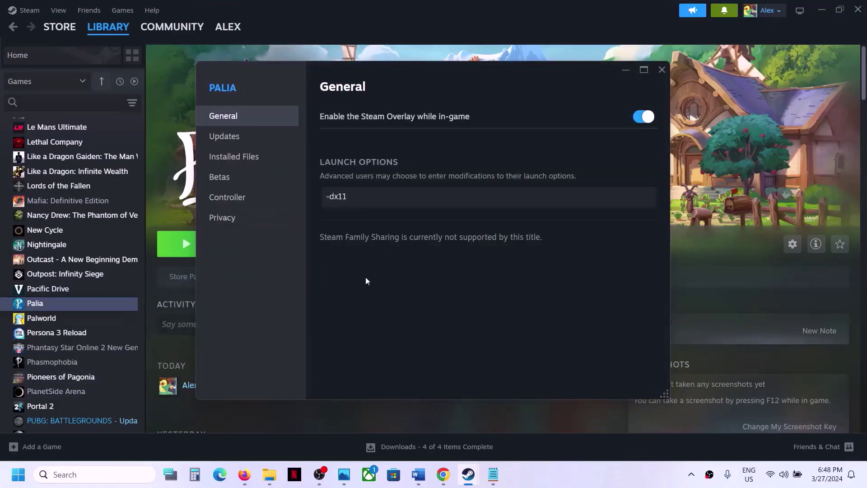
pyautogui.click(391, 292)
pyautogui.click(666, 73)
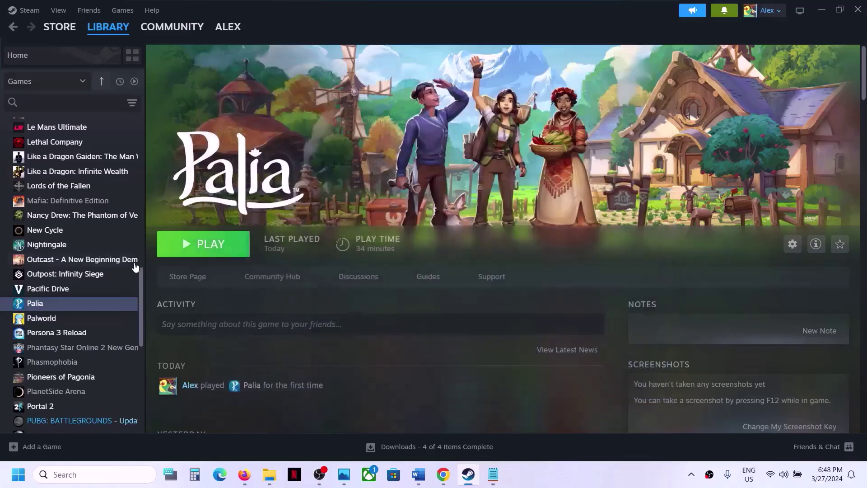
# Replace Palia's Steam launch options with -d3d11 and close the game's properties.
pyautogui.rightClick(73, 308)
pyautogui.click(108, 392)
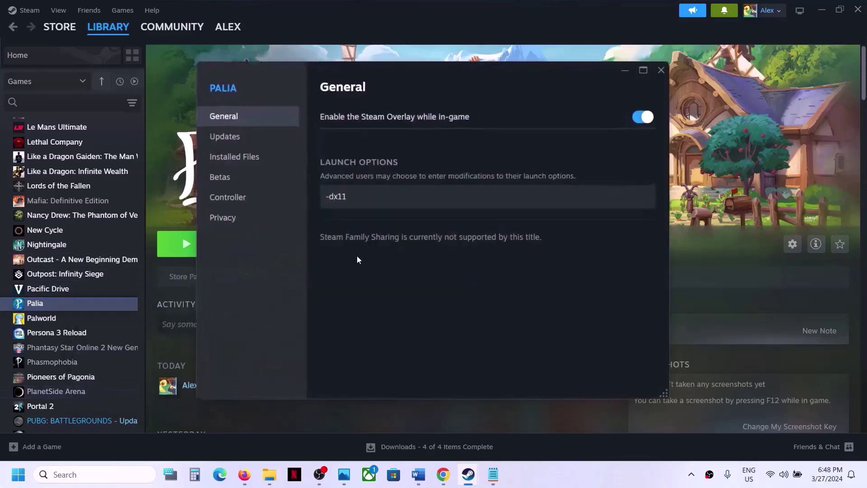
pyautogui.hotkey('ctrl', 'a')
pyautogui.write('-')
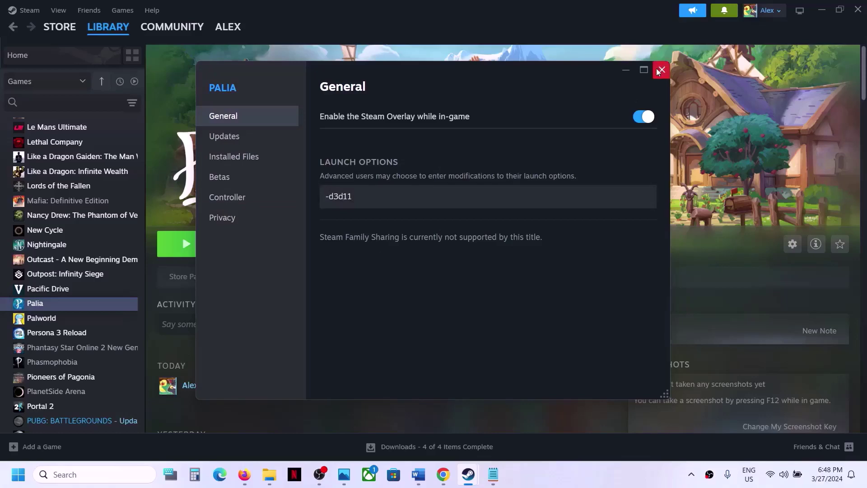
pyautogui.click(662, 69)
# Replace Palia's Steam launch options with -dx12 and close the game's properties.
pyautogui.rightClick(45, 305)
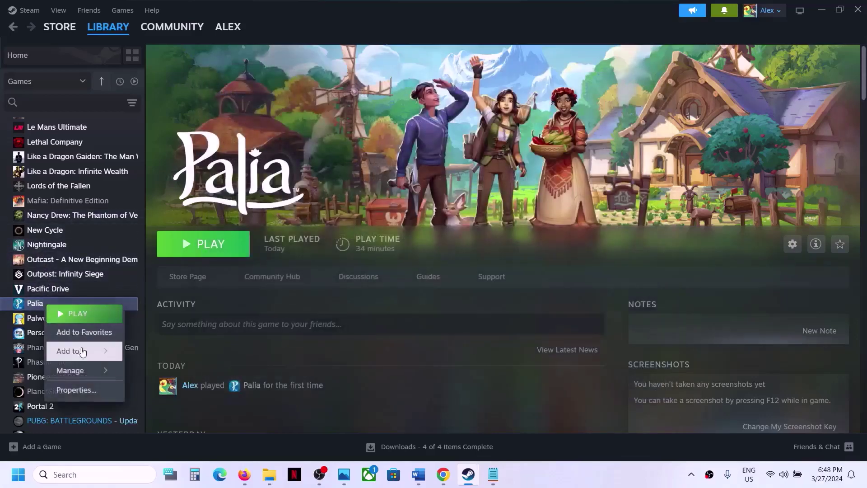
pyautogui.click(77, 389)
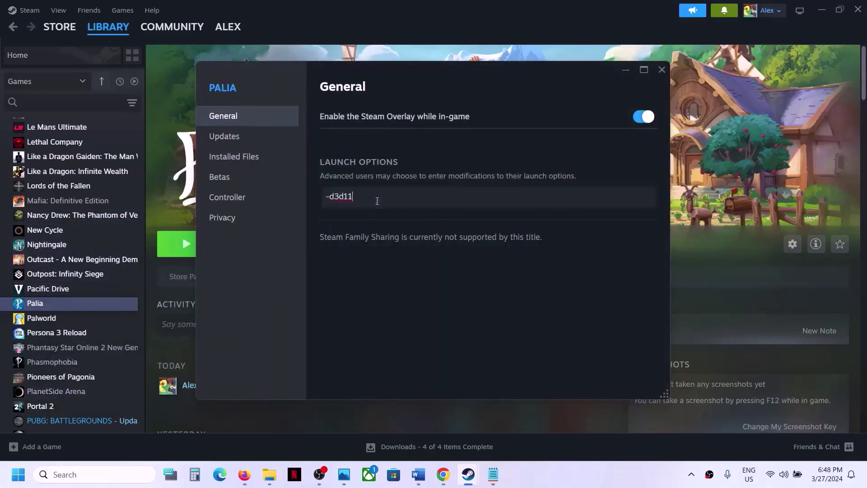
pyautogui.tripleClick(377, 198)
pyautogui.write('-')
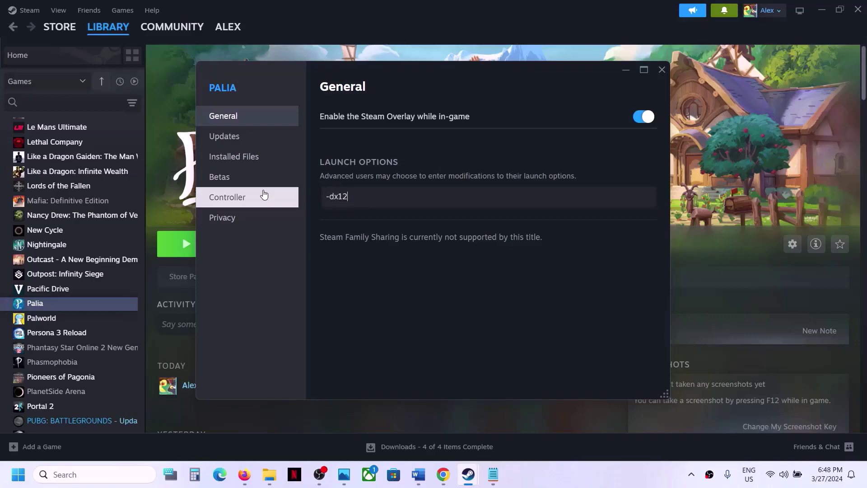
pyautogui.click(662, 70)
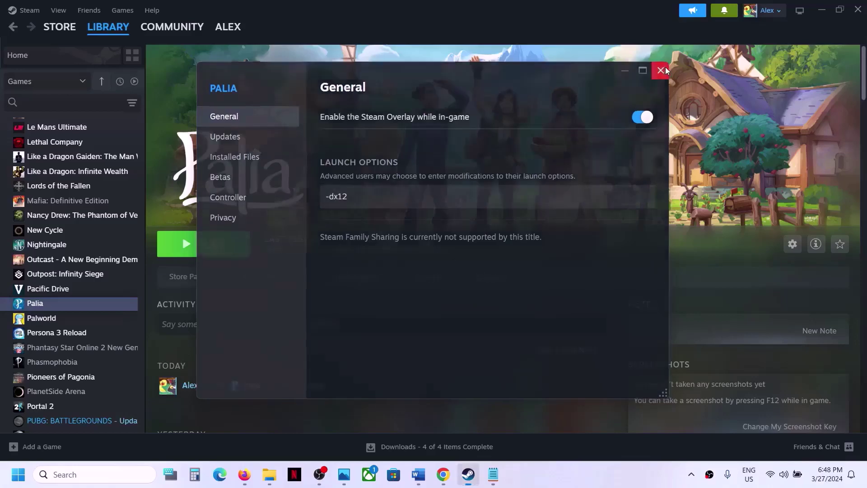
# Clear Palia's Steam launch options and close the game's properties.
pyautogui.rightClick(73, 307)
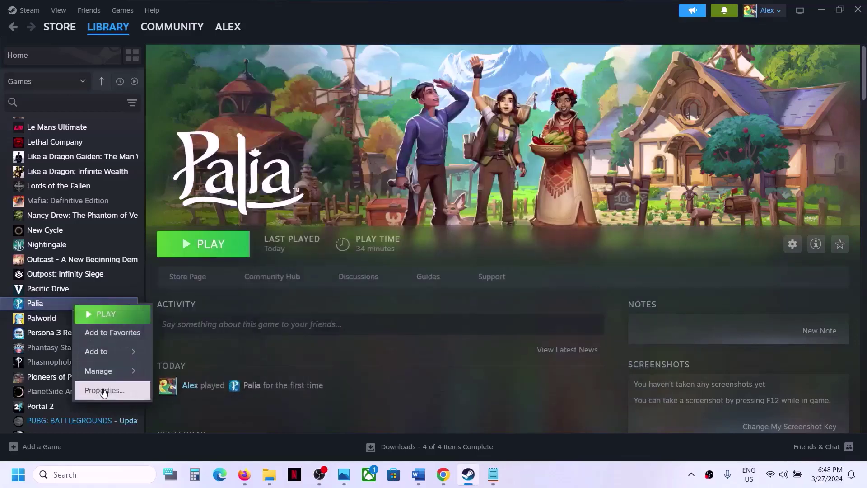
pyautogui.click(113, 388)
pyautogui.moveTo(371, 200); pyautogui.dragTo(232, 196)
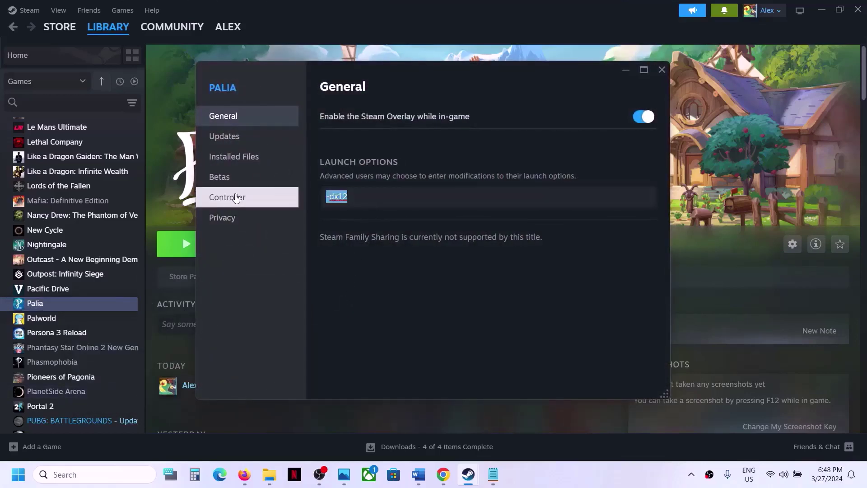
pyautogui.press('BackSpace')
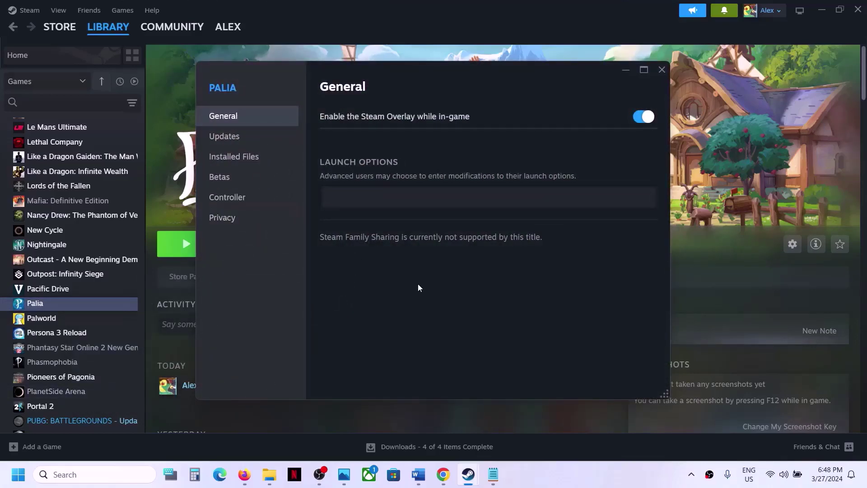
pyautogui.click(662, 69)
# Read Step 4 of the Word troubleshooting document and return to Steam.
pyautogui.click(418, 474)
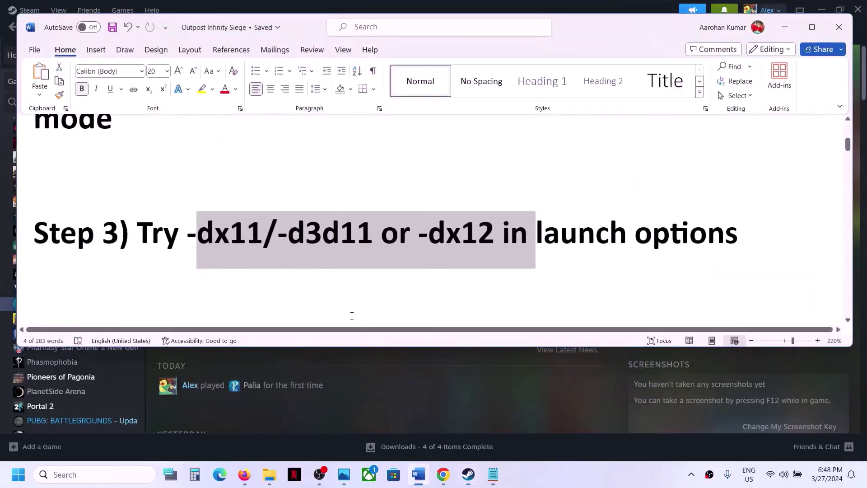
pyautogui.scroll(-5, 351, 315)
pyautogui.scroll(1, 351, 314)
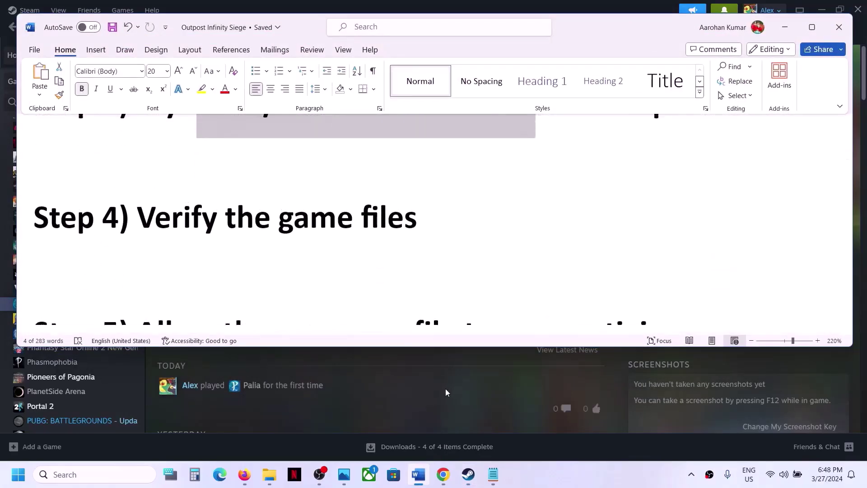
pyautogui.click(445, 388)
# Look at the option to verify the integrity of Palia's installed files in its Steam properties, and close the properties.
pyautogui.rightClick(69, 303)
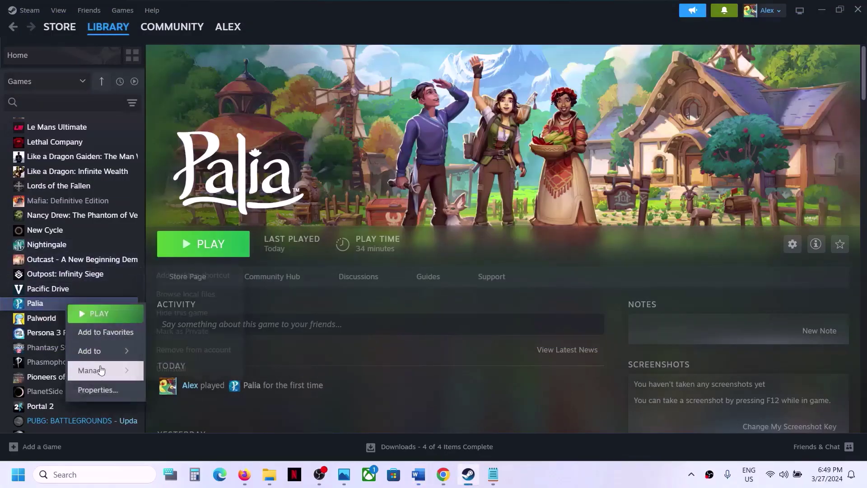
pyautogui.click(98, 389)
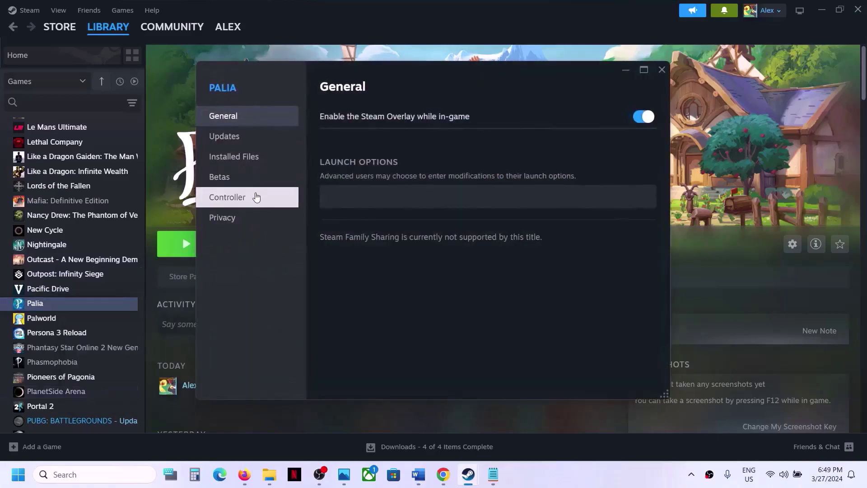
pyautogui.click(247, 159)
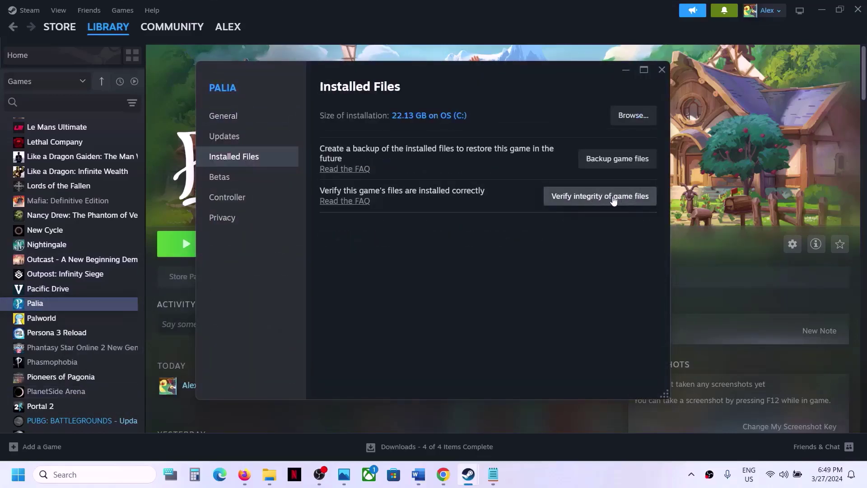
pyautogui.click(662, 70)
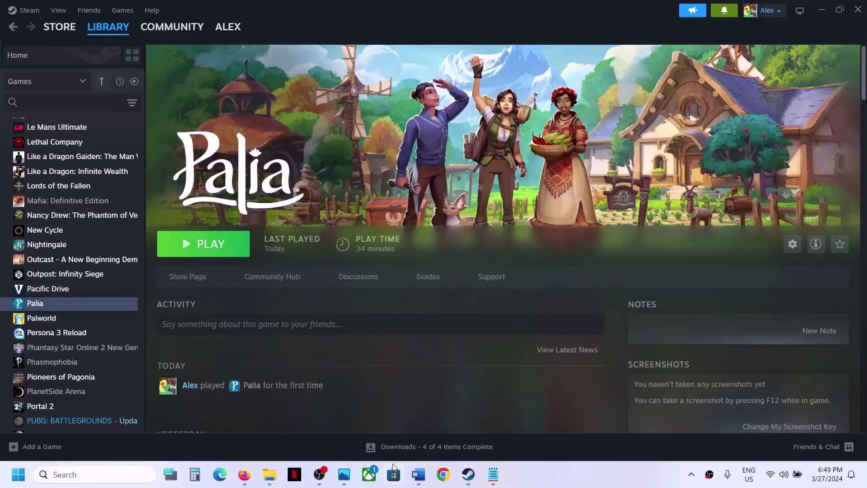
# Switch to the Word troubleshooting document and read Step 5 about allowing the game exe through antivirus, Windows Security and Firewall.
pyautogui.click(418, 474)
pyautogui.scroll(-3, 314, 181)
pyautogui.scroll(-1, 314, 182)
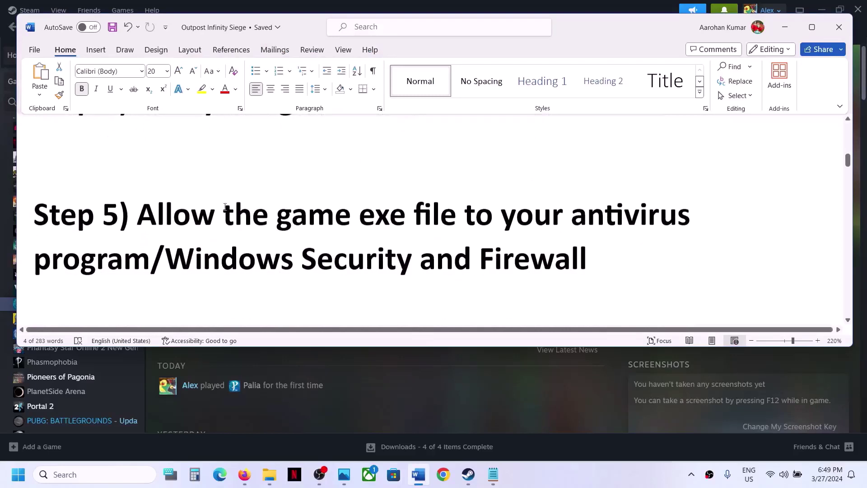
pyautogui.moveTo(212, 216); pyautogui.dragTo(413, 260)
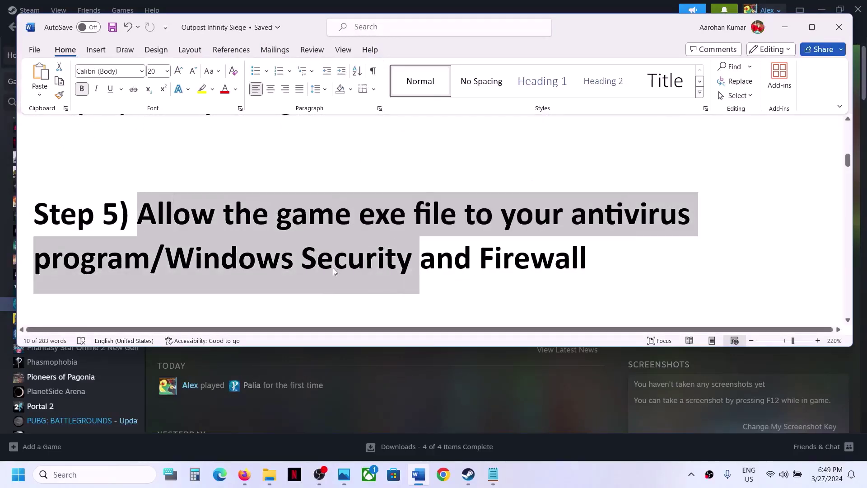
pyautogui.click(333, 268)
pyautogui.moveTo(252, 216); pyautogui.dragTo(397, 260)
pyautogui.click(152, 261)
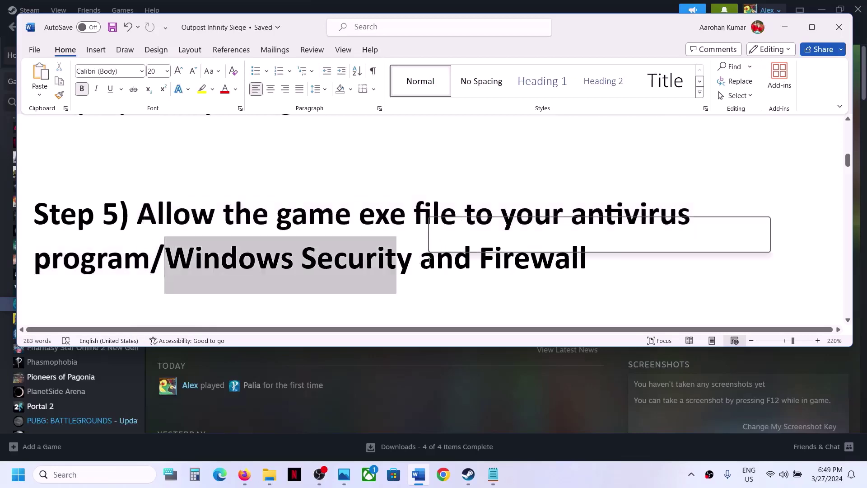
# Open Virus & threat protection in Windows Security from the Windows privacy and security settings.
pyautogui.click(18, 474)
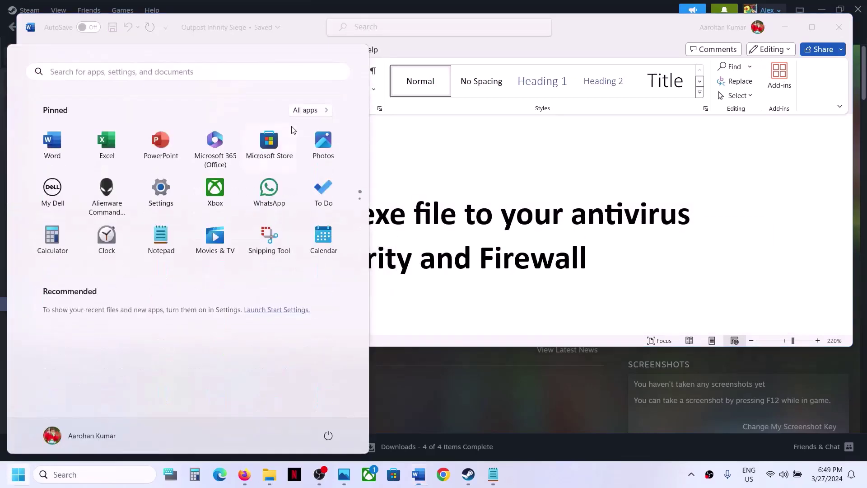
pyautogui.click(165, 213)
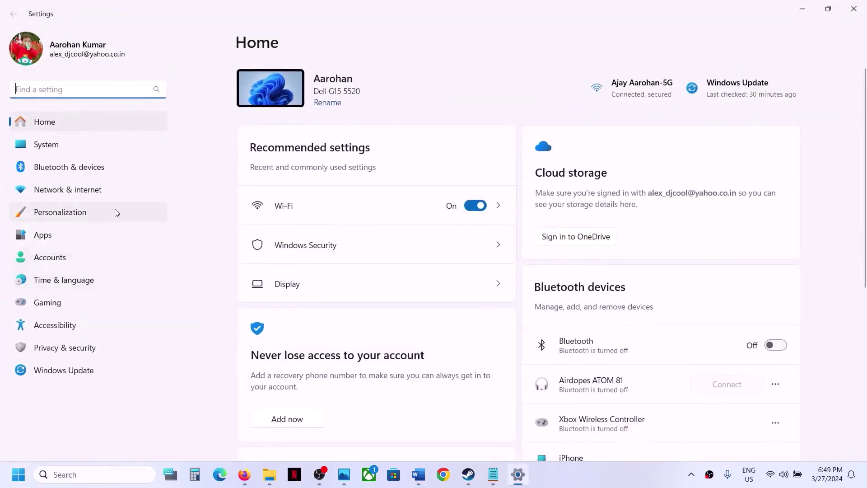
pyautogui.click(71, 341)
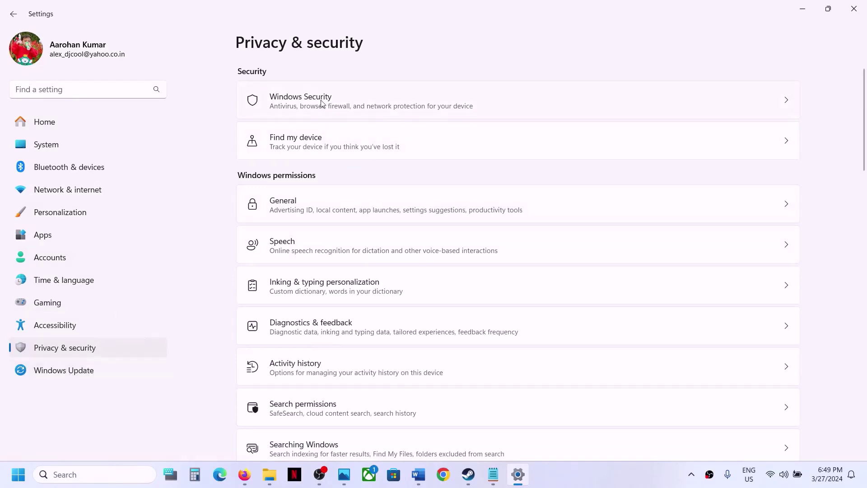
pyautogui.click(527, 111)
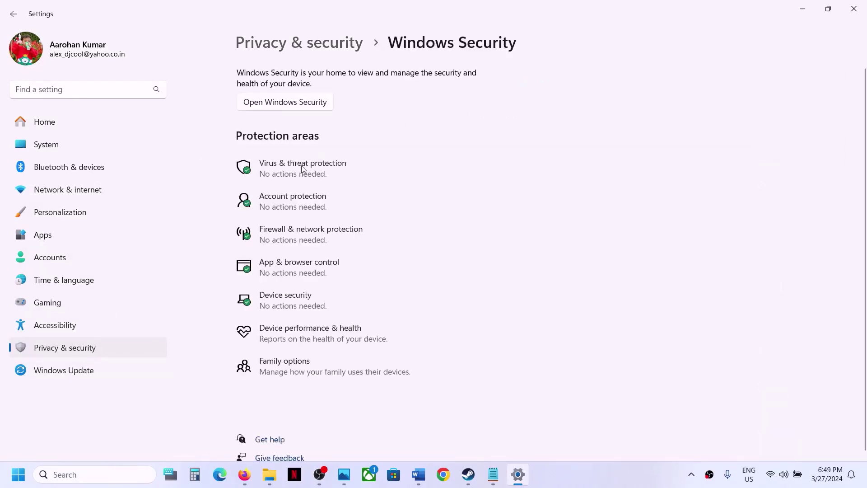
pyautogui.click(301, 169)
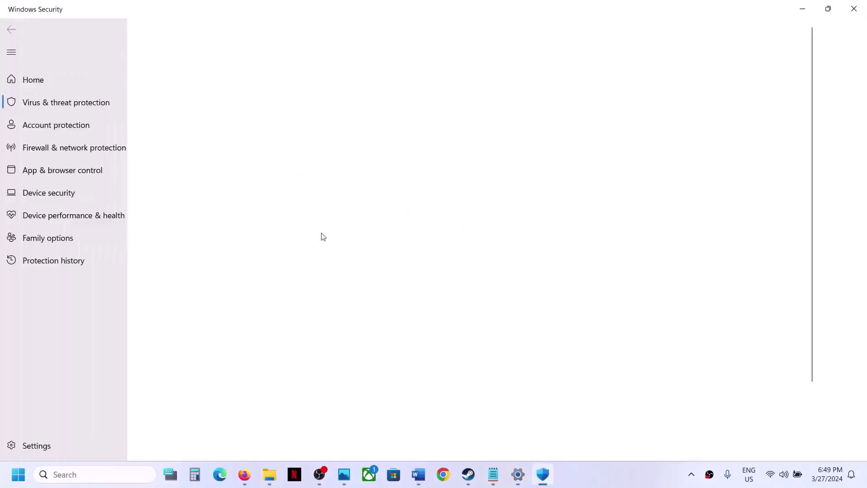
# Open the list of apps allowed through Controlled folder access under ransomware protection and grant the administrator permission.
pyautogui.scroll(-3, 321, 236)
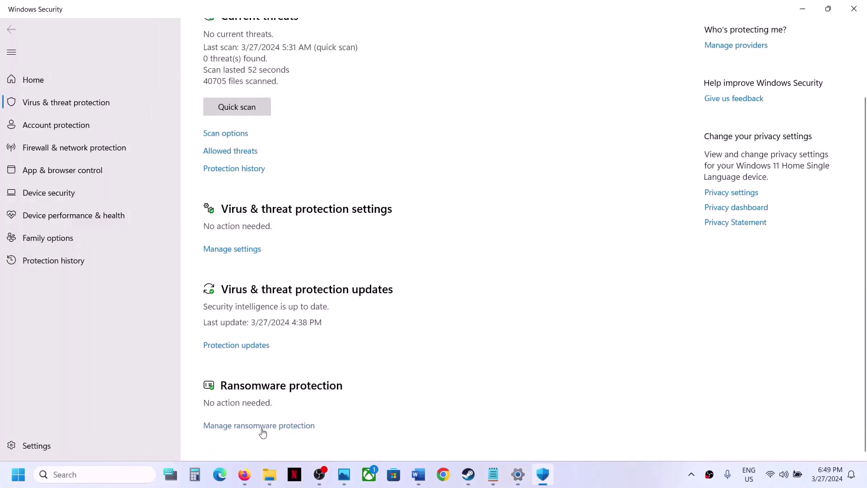
pyautogui.click(256, 426)
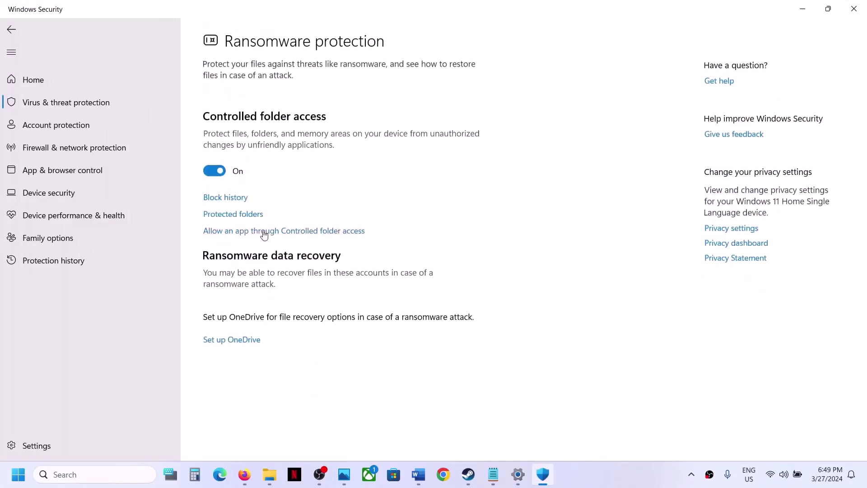
pyautogui.click(262, 231)
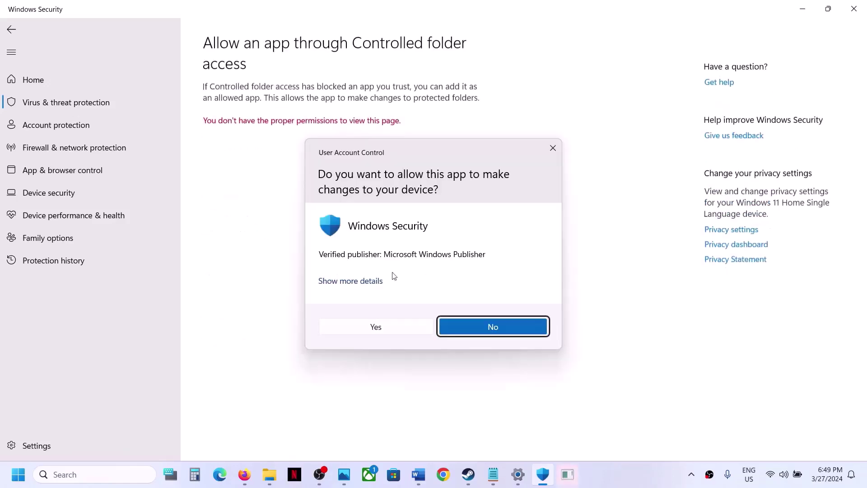
pyautogui.click(363, 330)
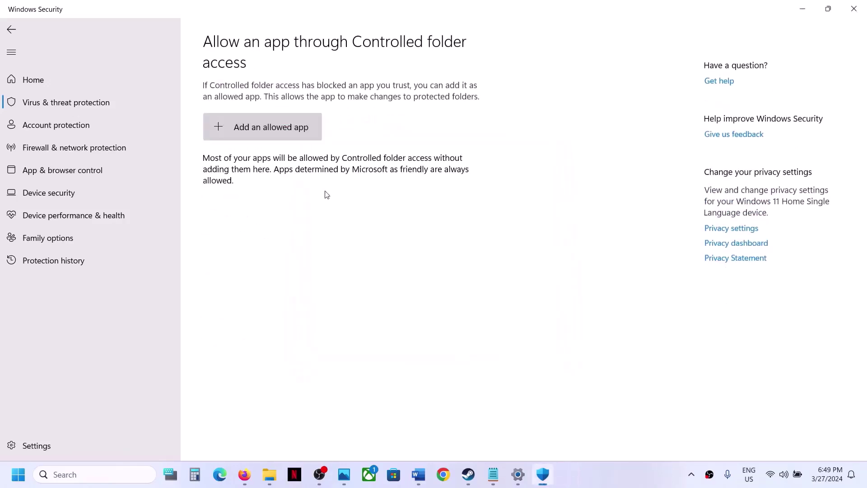
# Start adding an allowed app by browsing all apps to the C:\Program Files (x86)\Steam folder.
pyautogui.click(280, 131)
pyautogui.click(261, 167)
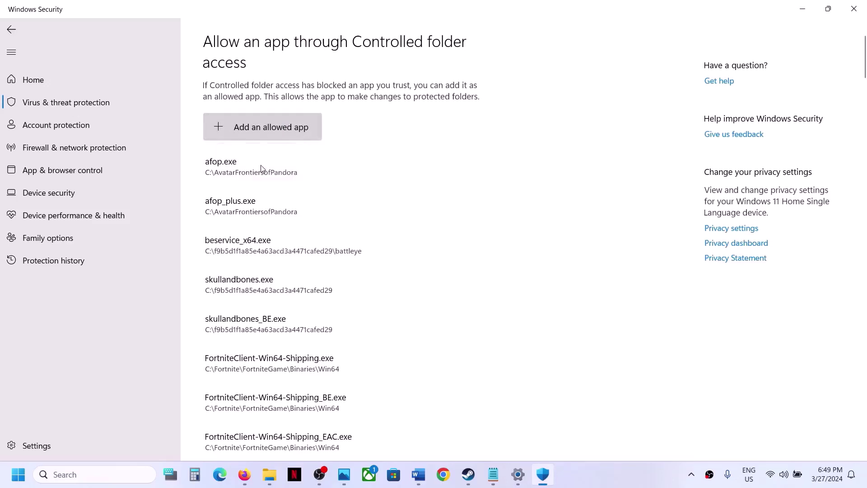
pyautogui.click(41, 280)
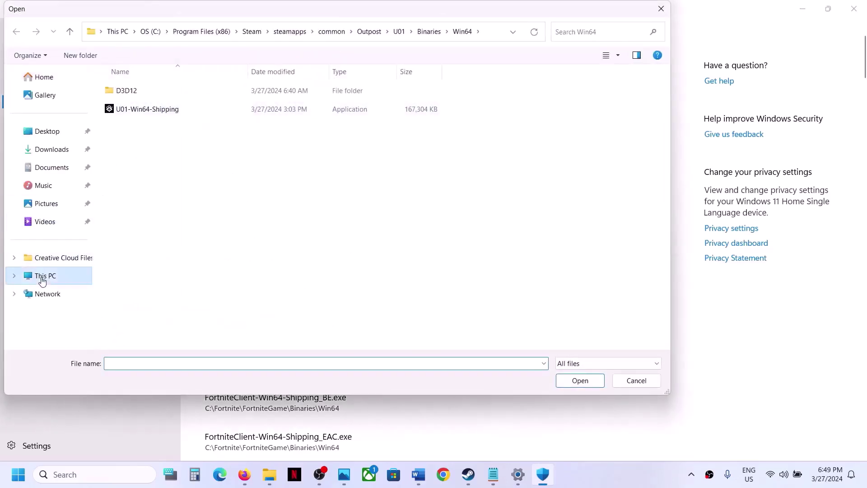
pyautogui.doubleClick(167, 97)
pyautogui.scroll(-3, 168, 228)
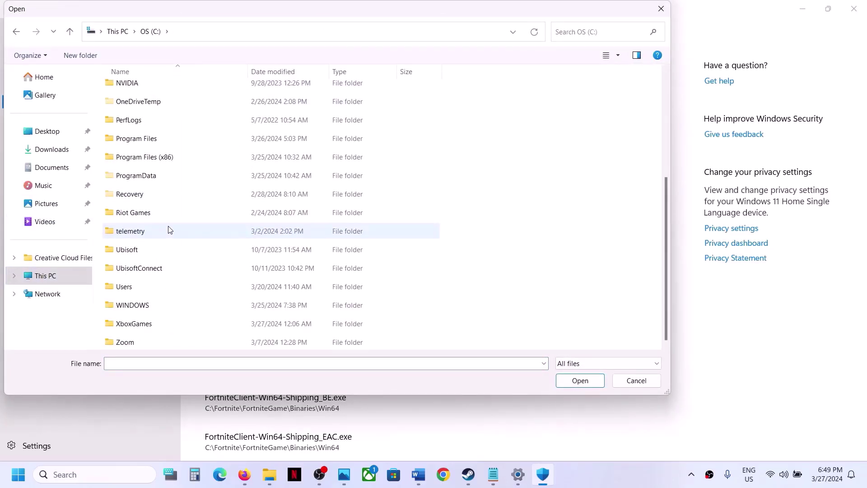
pyautogui.doubleClick(163, 159)
pyautogui.scroll(-5, 163, 160)
pyautogui.scroll(-6, 163, 160)
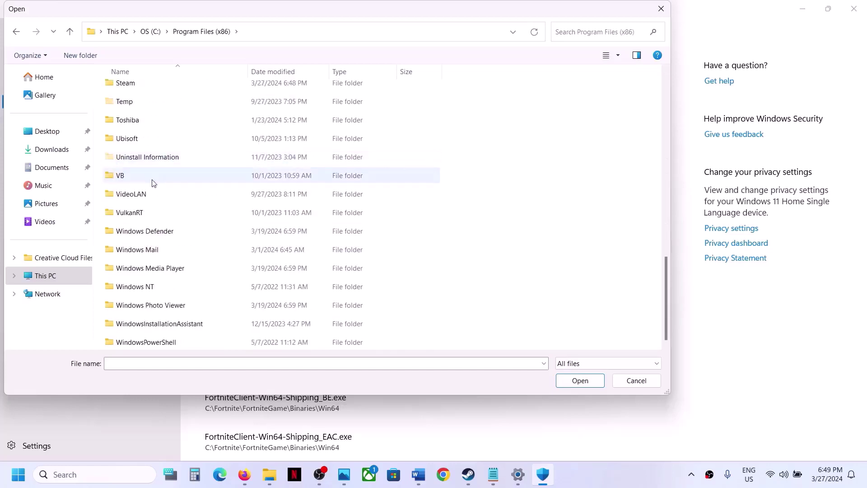
pyautogui.click(143, 84)
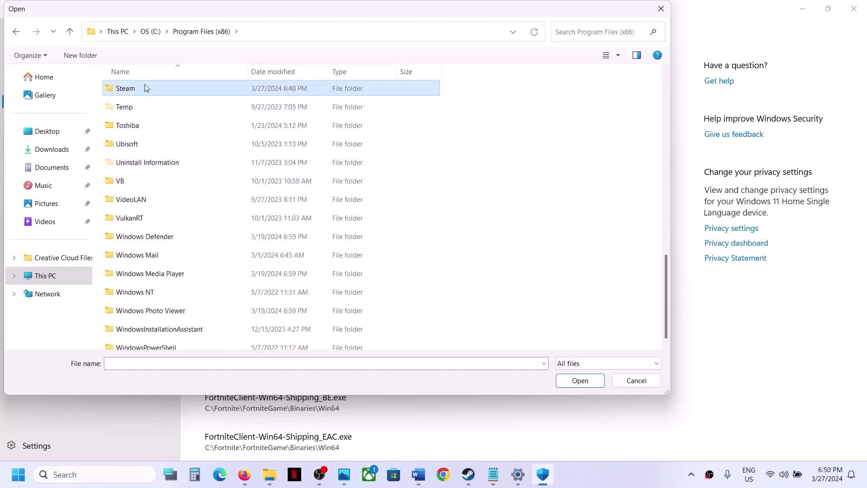
pyautogui.doubleClick(144, 84)
# Allow PaliaClientSteam from Steam's steamapps\common\Palia folder through Controlled folder access.
pyautogui.scroll(-3, 158, 215)
pyautogui.doubleClick(157, 212)
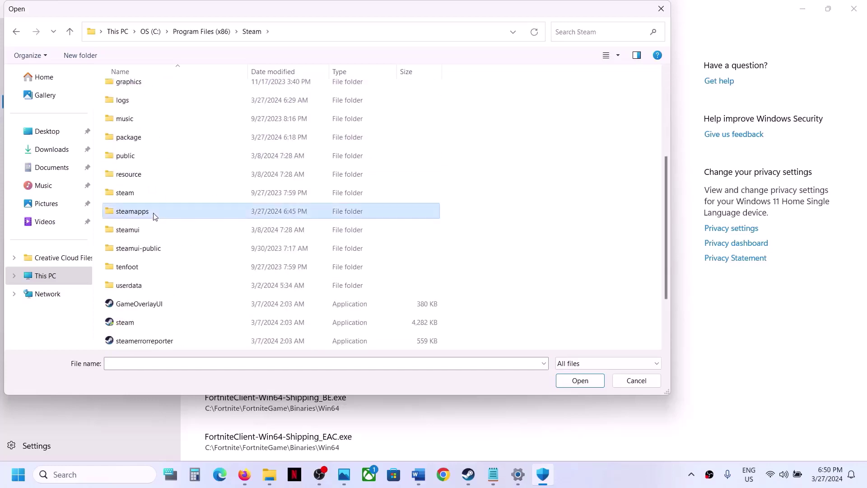
pyautogui.doubleClick(159, 92)
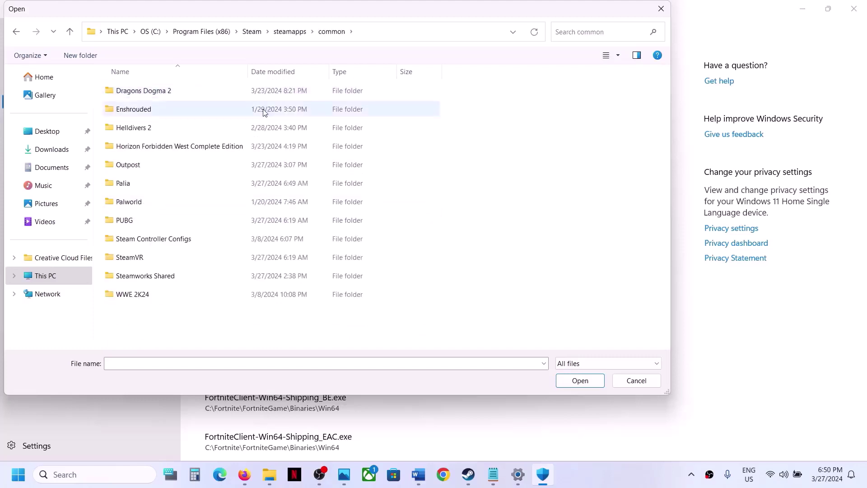
pyautogui.doubleClick(143, 189)
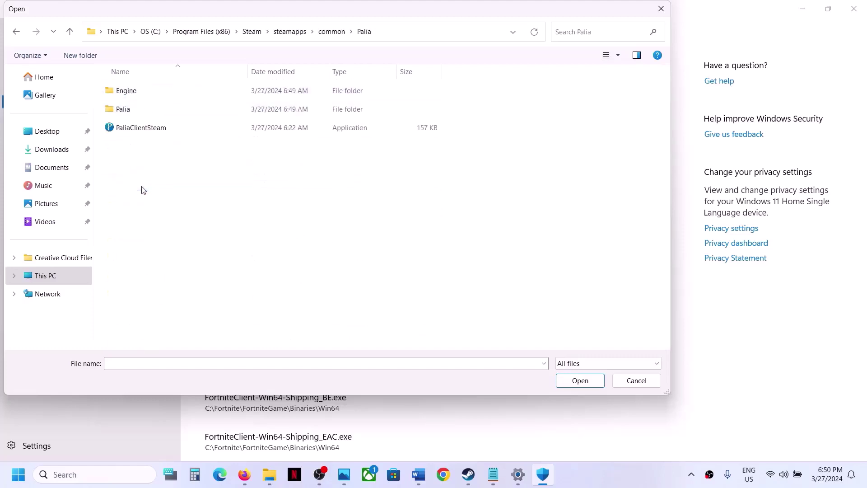
pyautogui.click(147, 130)
pyautogui.click(580, 380)
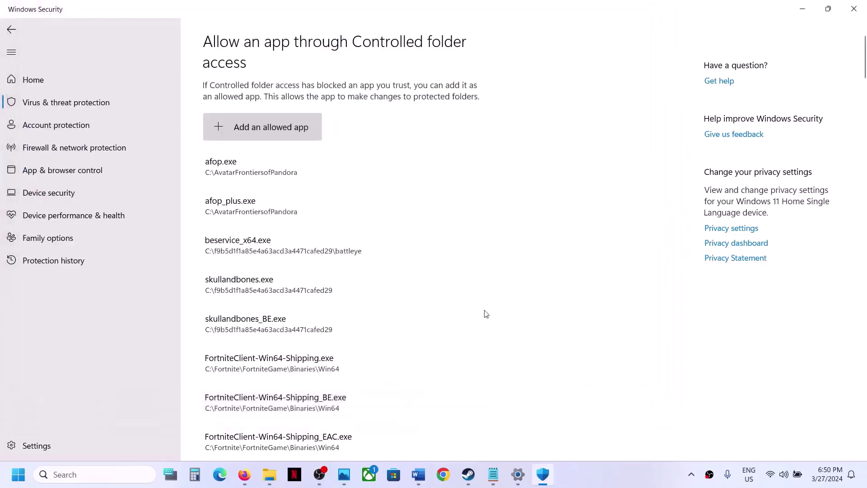
# Allow PaliaClientSteam-Win64-Shipping from Palia's Palia\Binaries\Win64 folder through Controlled folder access.
pyautogui.click(276, 134)
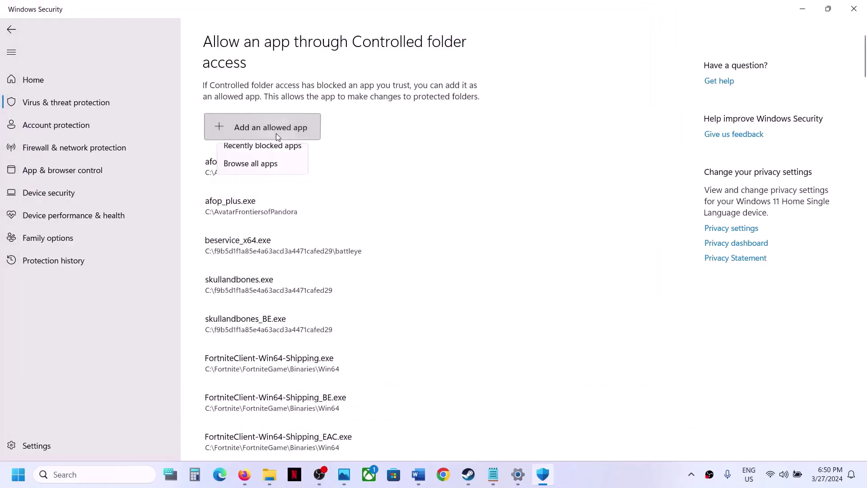
pyautogui.click(263, 167)
pyautogui.doubleClick(121, 108)
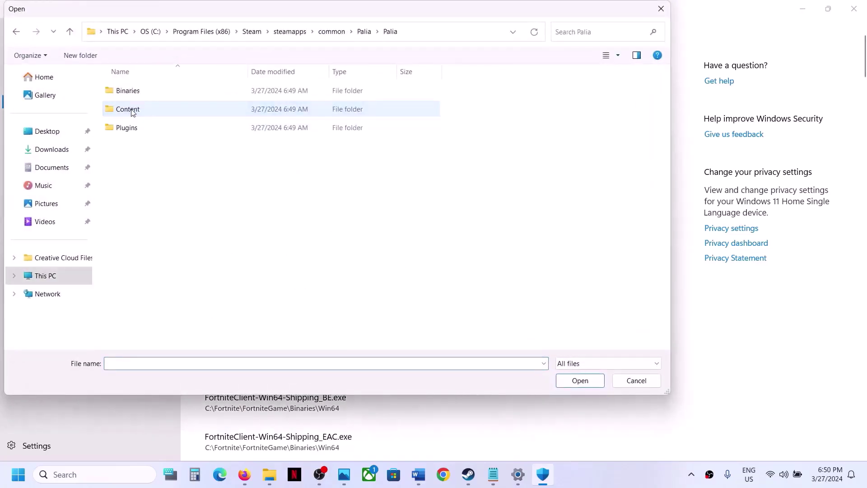
pyautogui.doubleClick(134, 92)
pyautogui.doubleClick(134, 92)
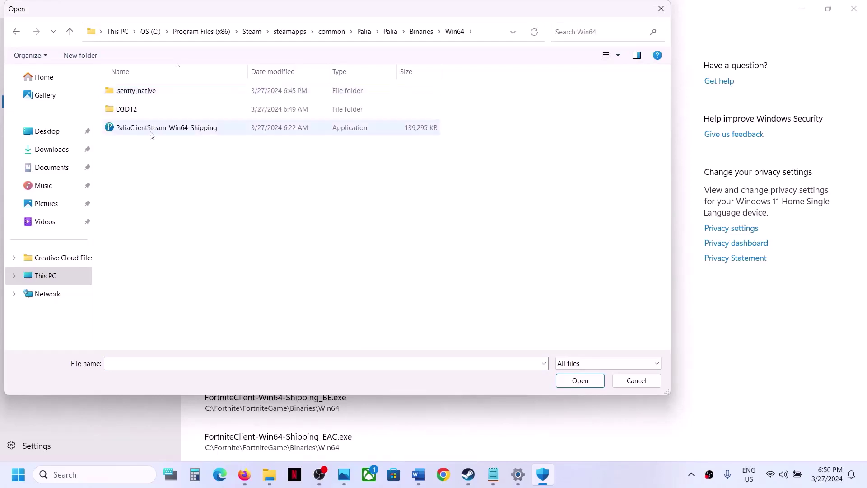
pyautogui.click(149, 132)
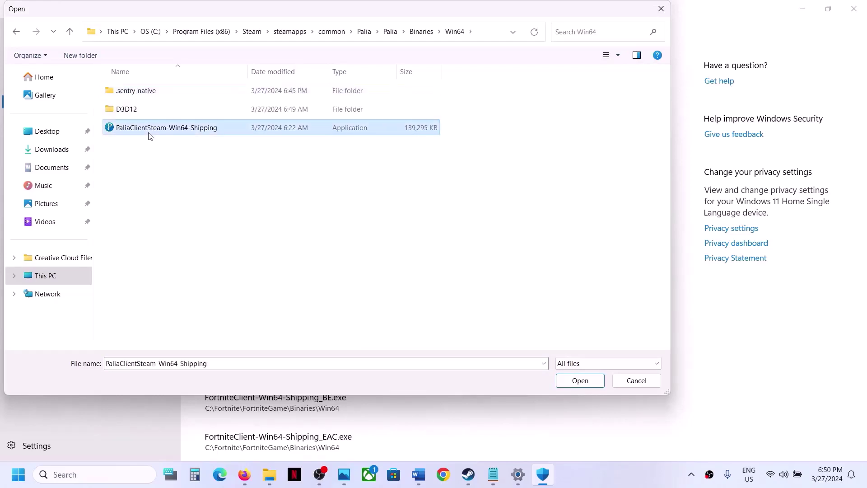
pyautogui.click(575, 386)
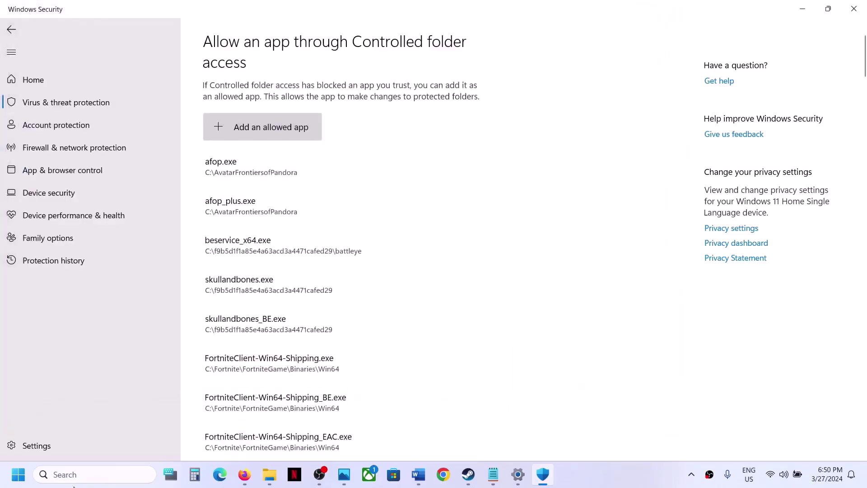
# Open Windows Defender Firewall's list of allowed apps and features in Control Panel.
pyautogui.click(63, 477)
pyautogui.write('ontrol')
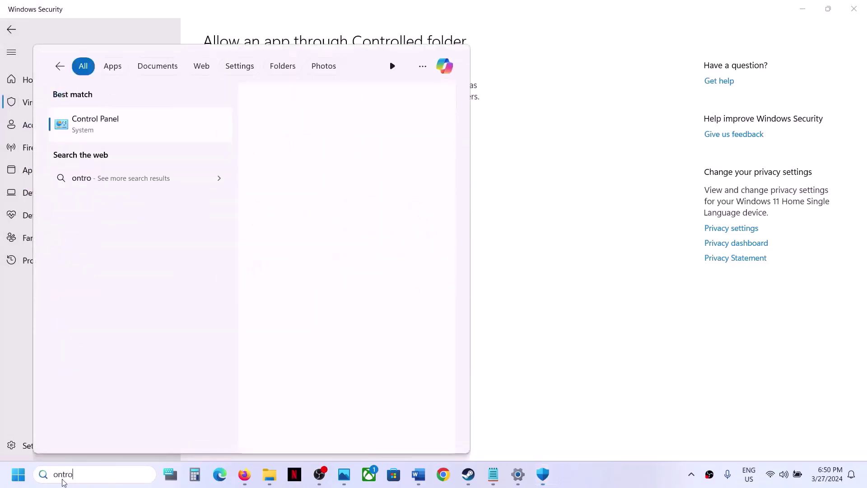
pyautogui.click(120, 131)
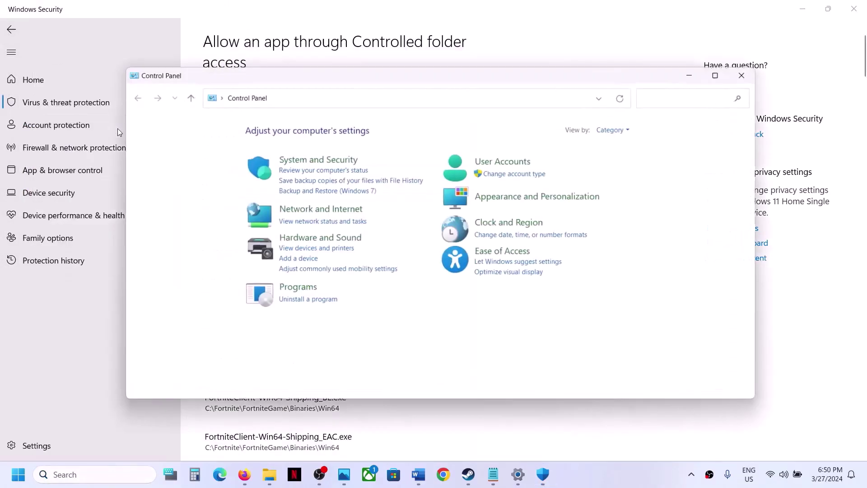
pyautogui.click(328, 164)
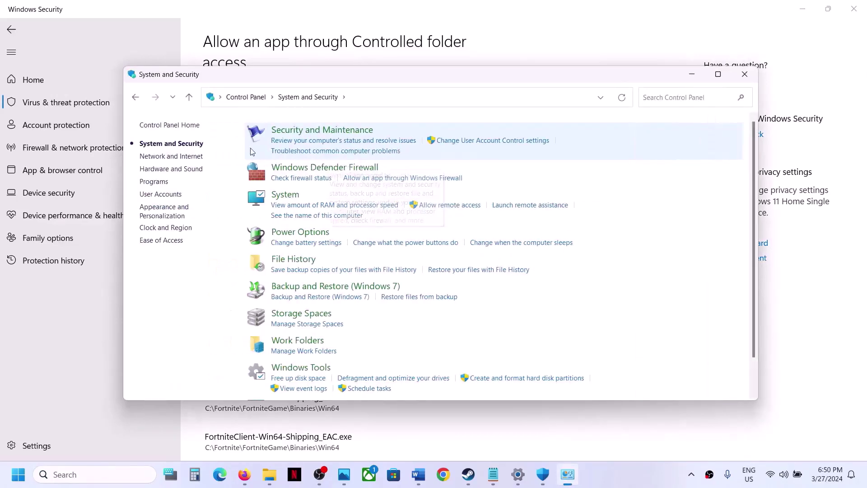
pyautogui.click(302, 171)
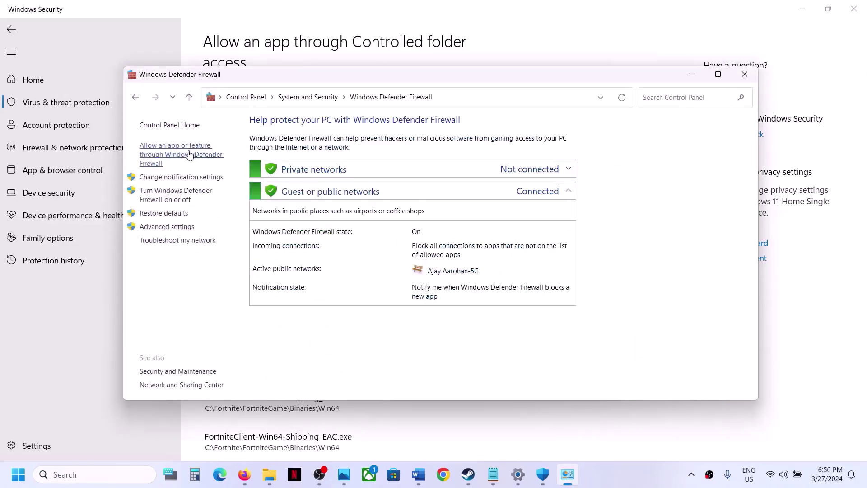
pyautogui.click(198, 156)
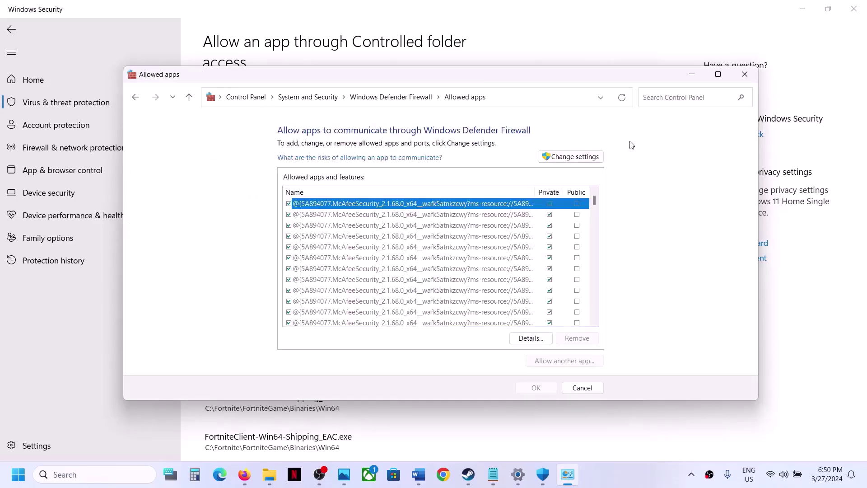
# Unlock the Firewall's allowed apps list and try to add PaliaClientSteam from Steam's steamapps\common\Palia folder.
pyautogui.click(572, 156)
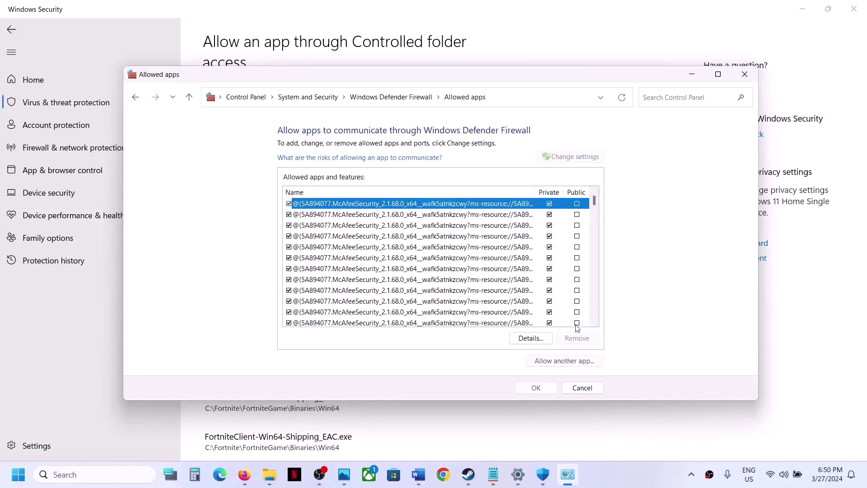
pyautogui.click(553, 363)
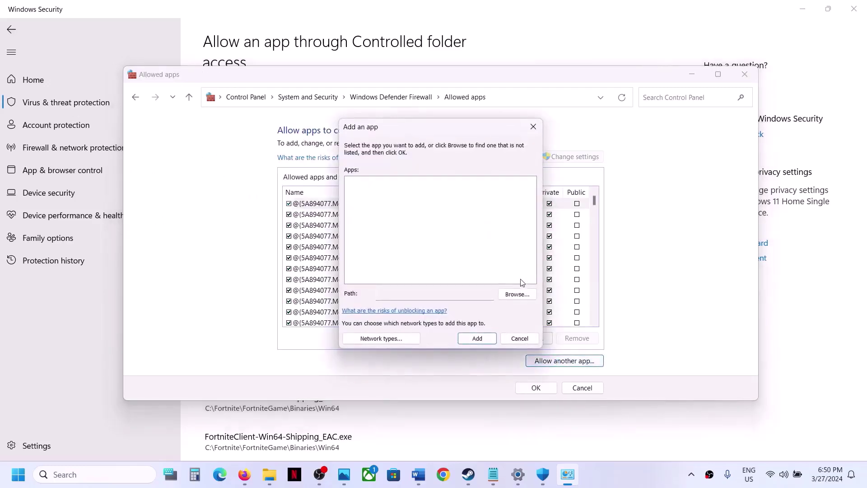
pyautogui.click(517, 294)
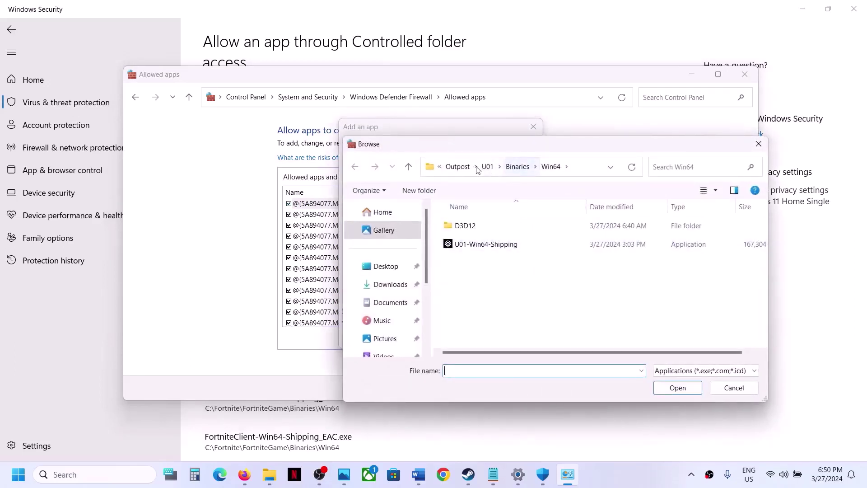
pyautogui.click(453, 170)
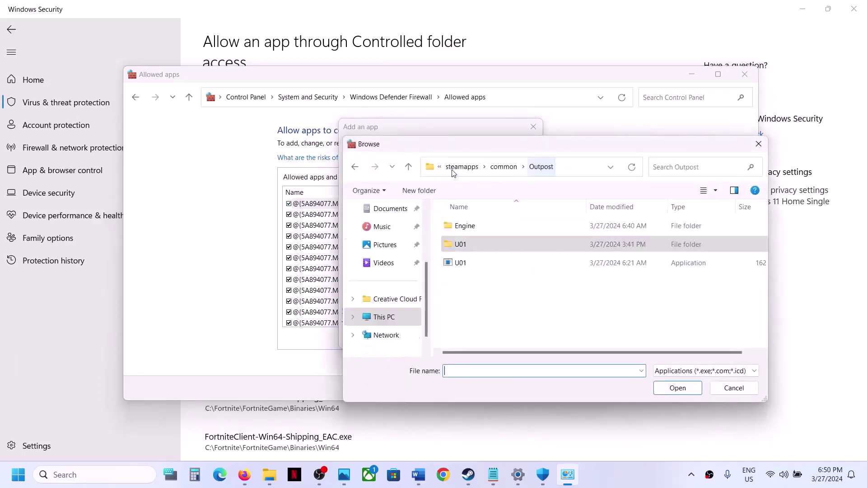
pyautogui.click(505, 170)
pyautogui.doubleClick(477, 317)
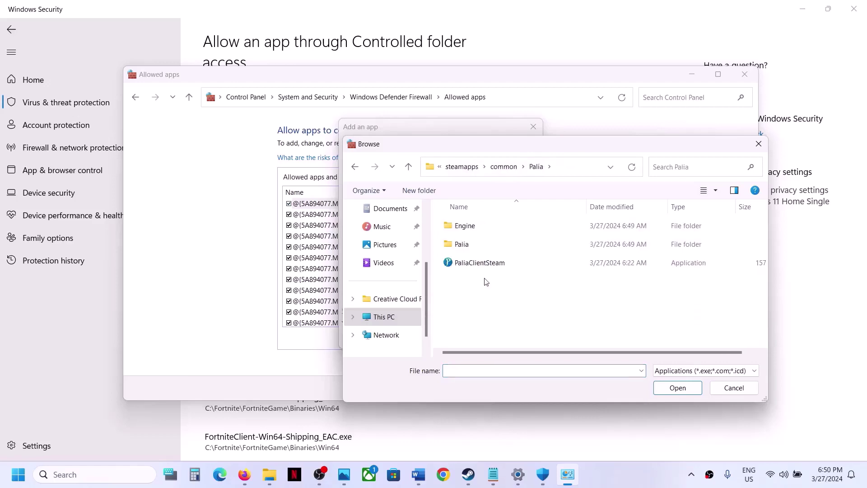
pyautogui.click(474, 265)
pyautogui.click(682, 392)
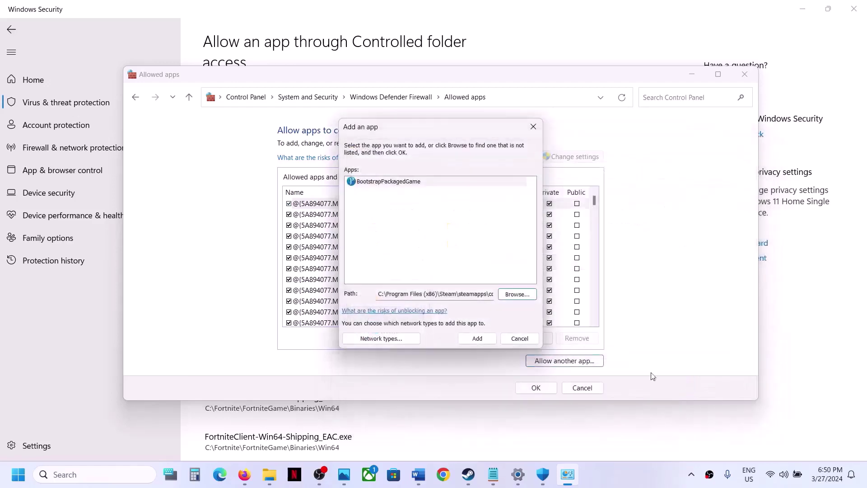
pyautogui.click(470, 339)
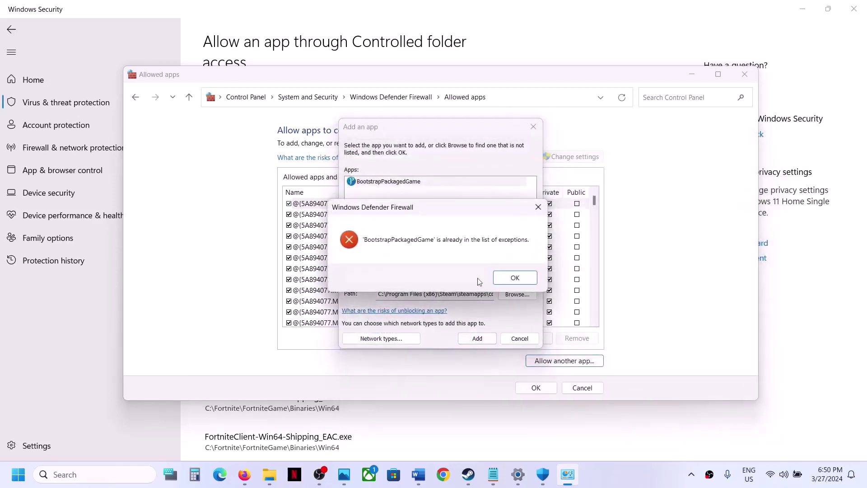
pyautogui.click(515, 278)
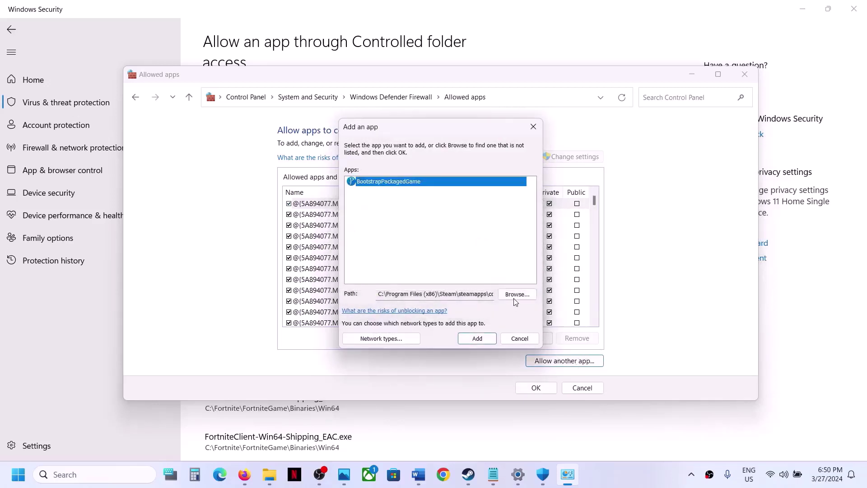
# Try to add PaliaClientSteam-Win64-Shipping from Palia's Palia\Binaries\Win64 folder to the Firewall's allowed apps.
pyautogui.click(516, 294)
pyautogui.doubleClick(460, 244)
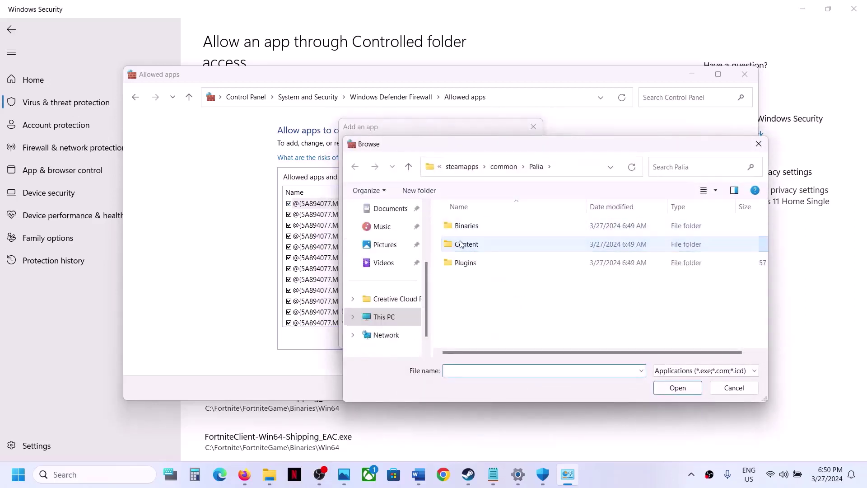
pyautogui.doubleClick(465, 226)
pyautogui.doubleClick(465, 227)
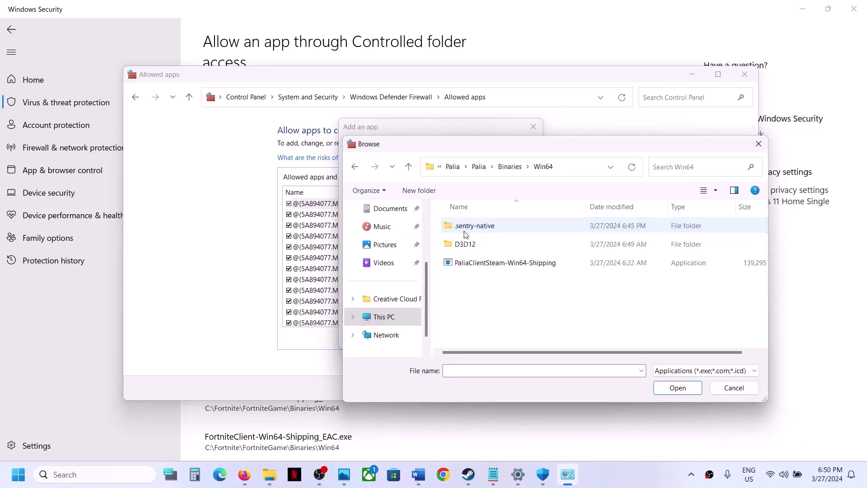
pyautogui.click(472, 264)
pyautogui.click(677, 389)
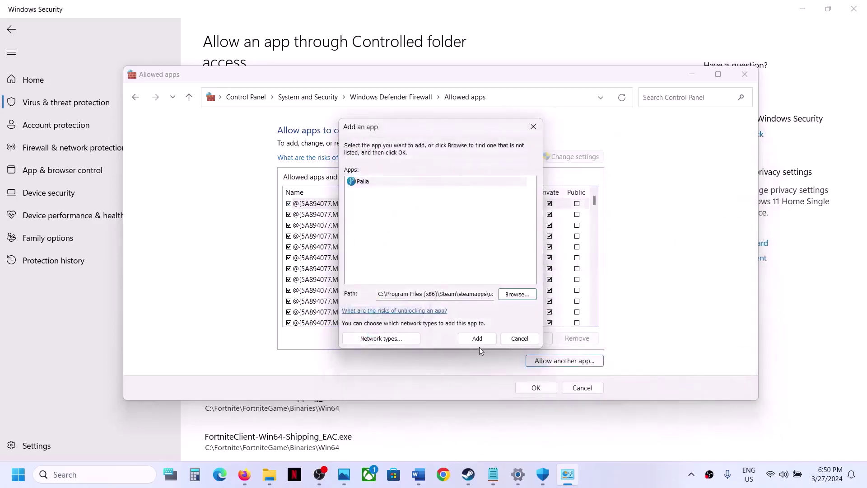
pyautogui.click(478, 341)
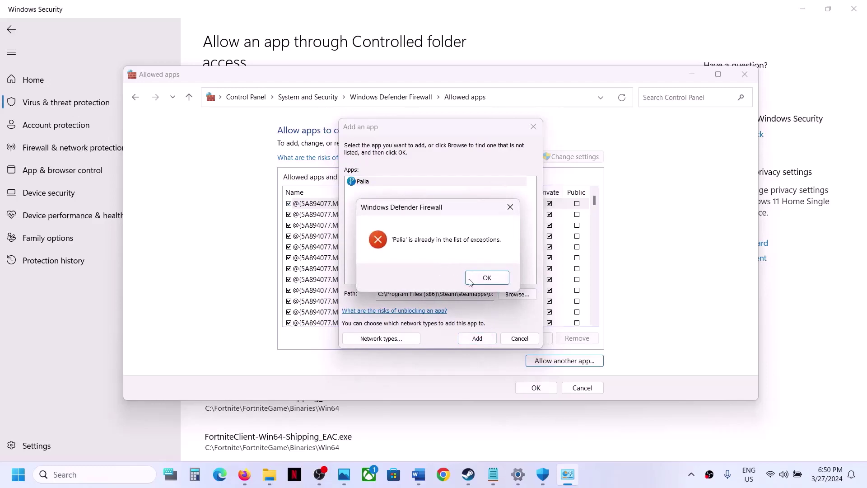
pyautogui.click(488, 278)
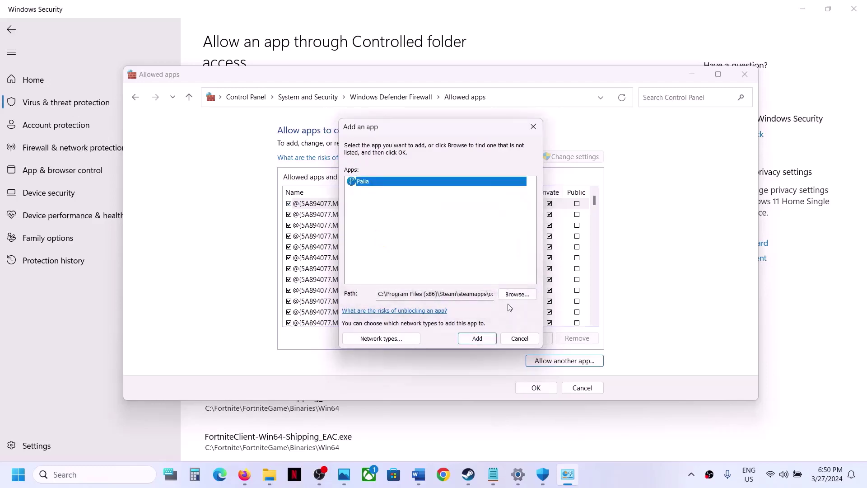
# Leave the app-adding dialog, accept the allowed apps list, and close the Firewall, Windows Security and Settings windows.
pyautogui.click(520, 339)
pyautogui.click(547, 391)
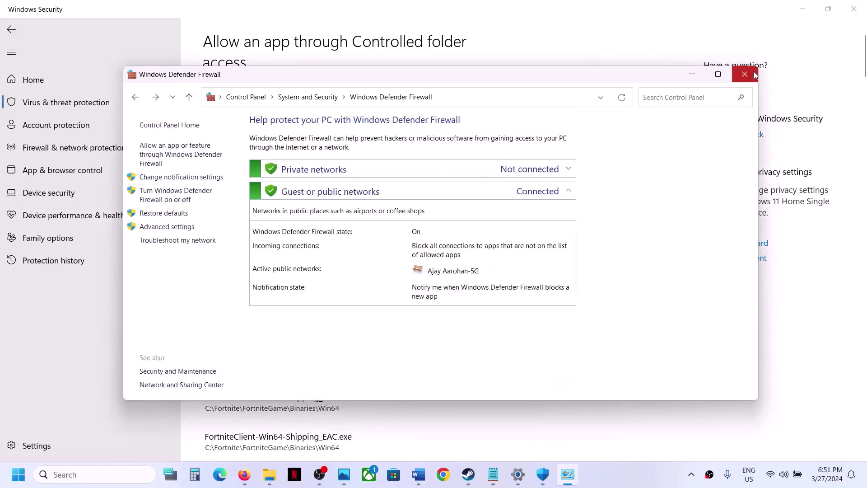
pyautogui.click(754, 71)
pyautogui.click(853, 9)
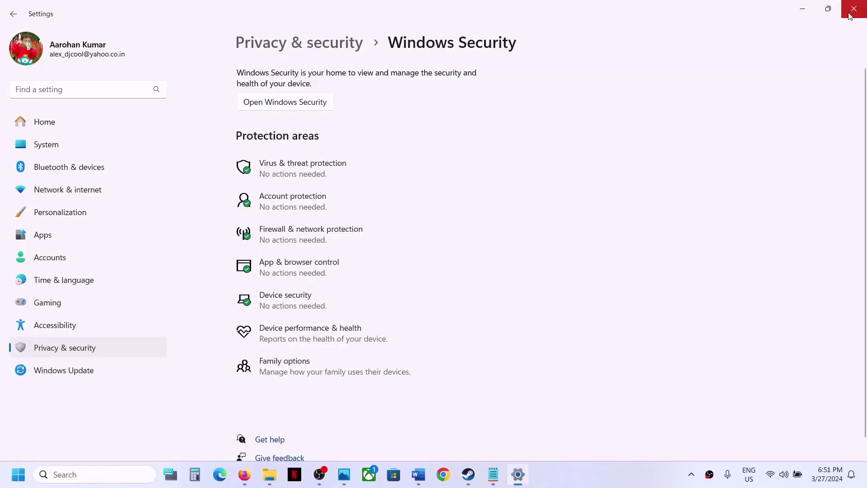
pyautogui.click(853, 9)
# Read Step 6 in the Word document, highlighting its advice on field of view, window mode and video settings.
pyautogui.scroll(-3, 440, 265)
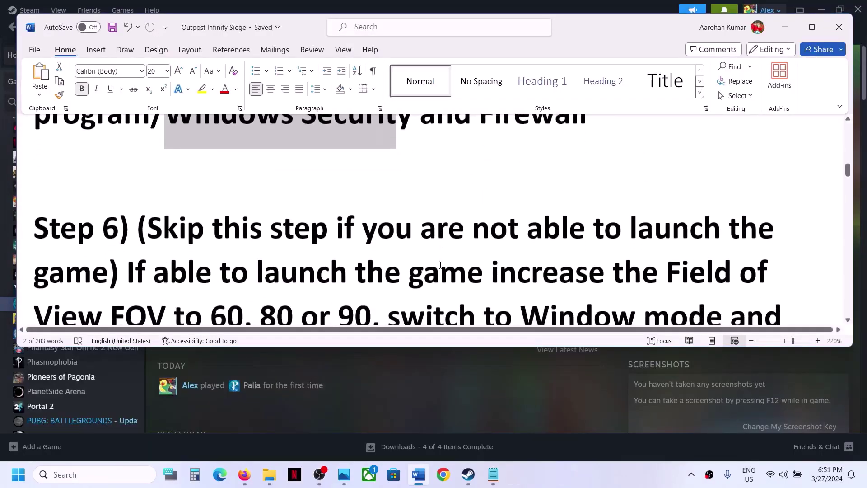
pyautogui.scroll(-1, 440, 266)
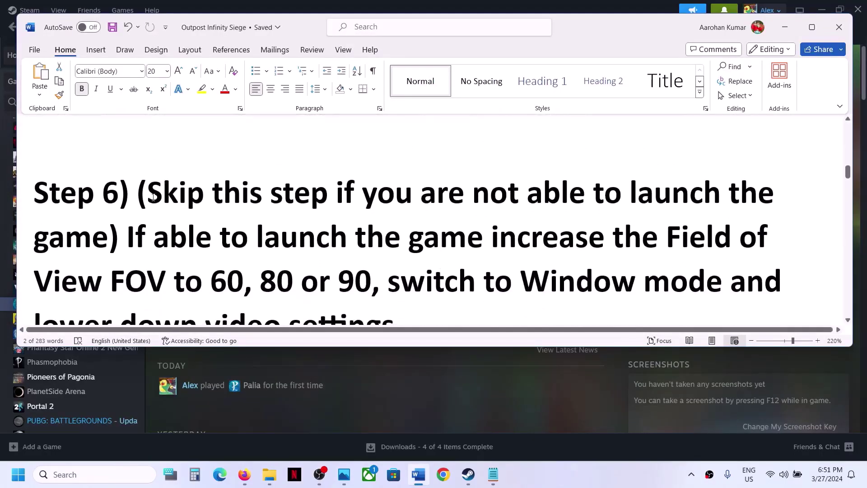
pyautogui.moveTo(154, 198); pyautogui.dragTo(107, 244)
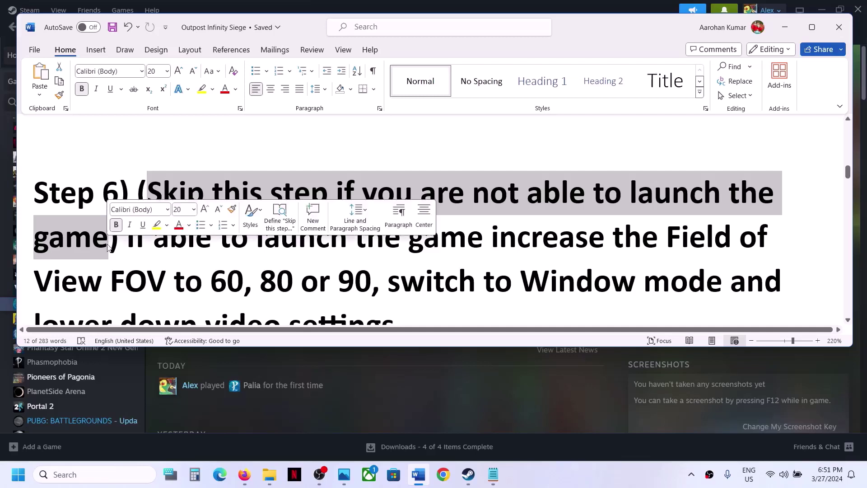
pyautogui.click(145, 238)
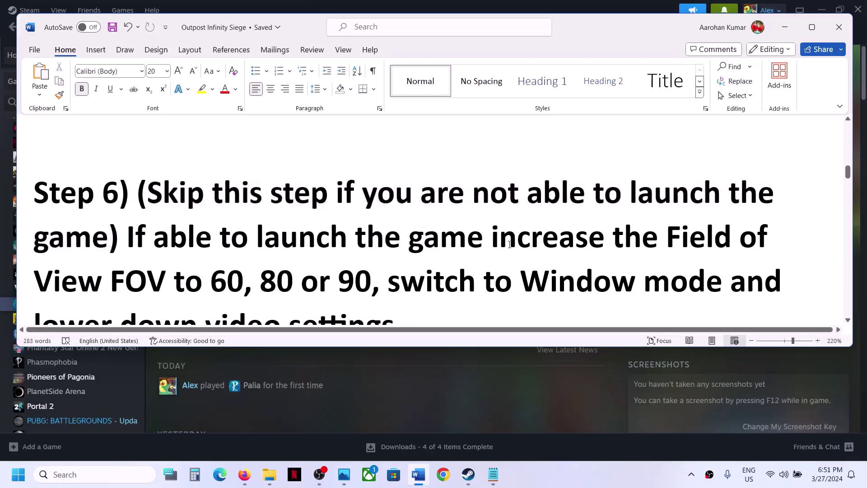
pyautogui.moveTo(494, 243); pyautogui.dragTo(371, 281)
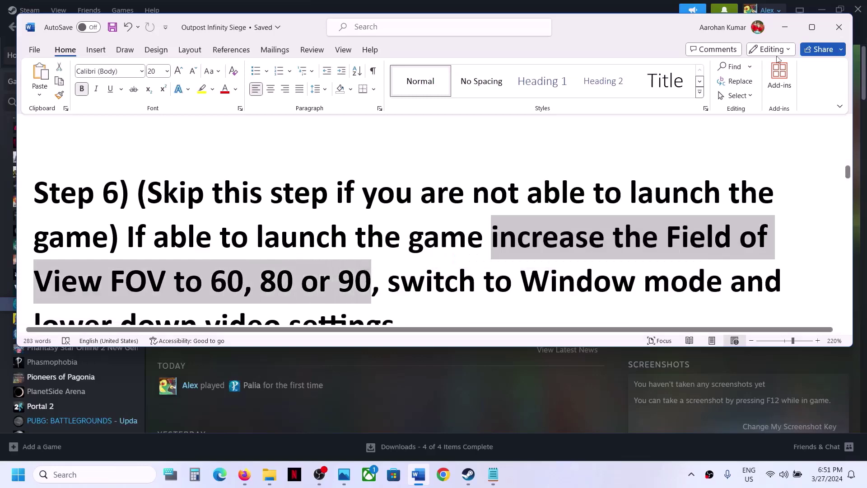
pyautogui.click(812, 30)
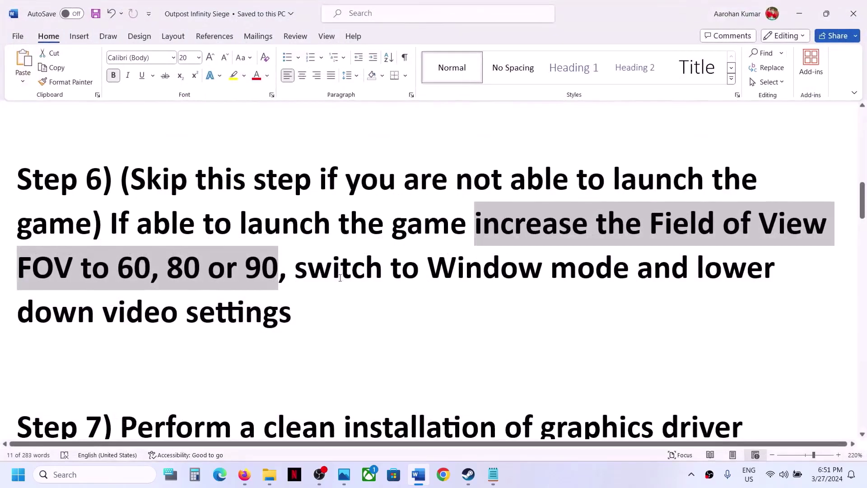
pyautogui.moveTo(303, 273); pyautogui.dragTo(341, 327)
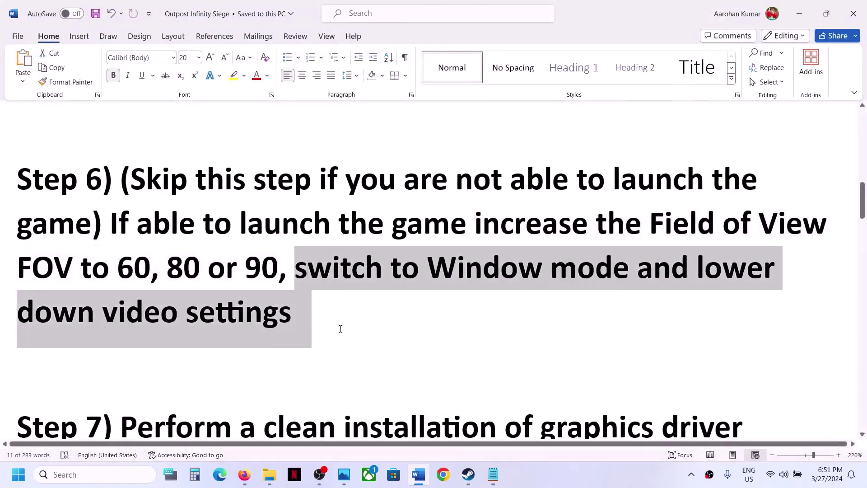
# Switch to Steam, launch Palia and open the game's graphics settings.
pyautogui.click(799, 13)
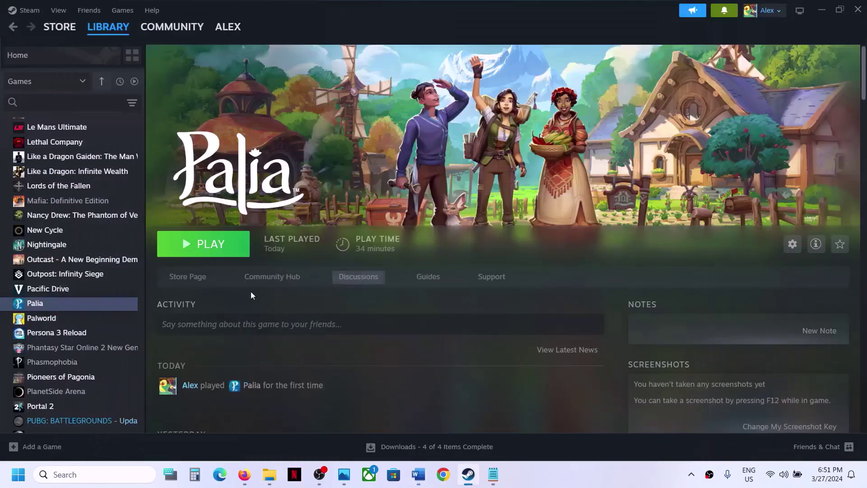
pyautogui.click(218, 259)
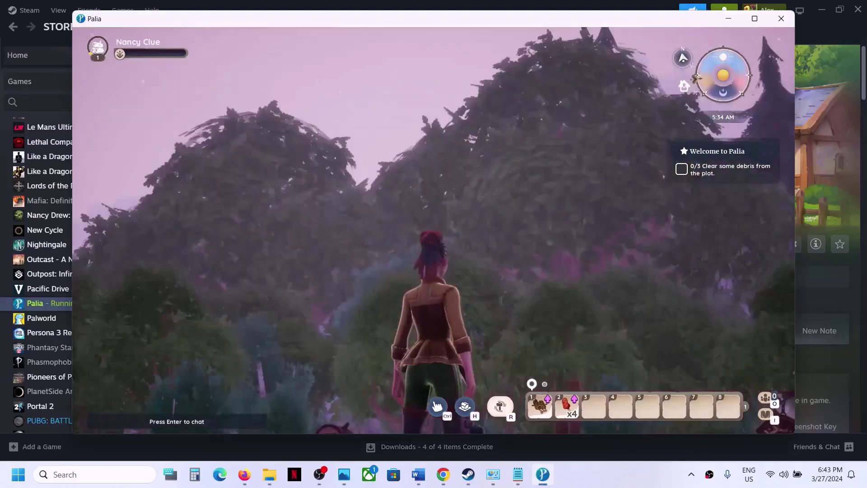
pyautogui.press('Escape')
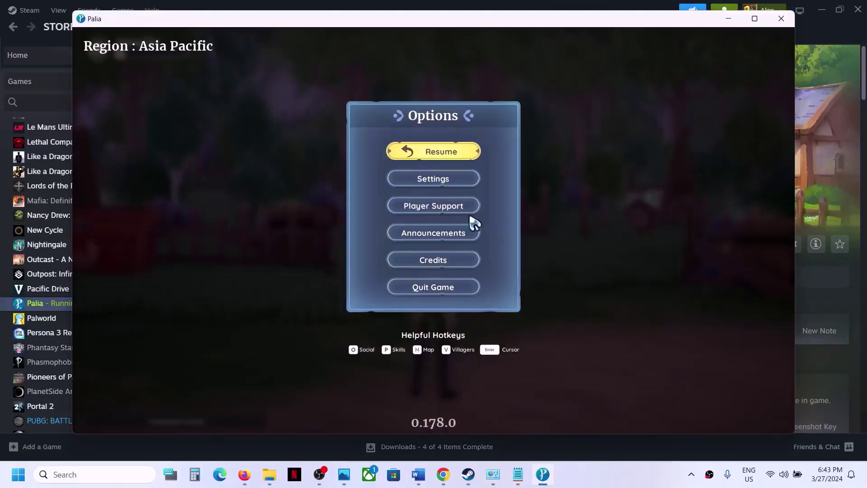
pyautogui.click(449, 185)
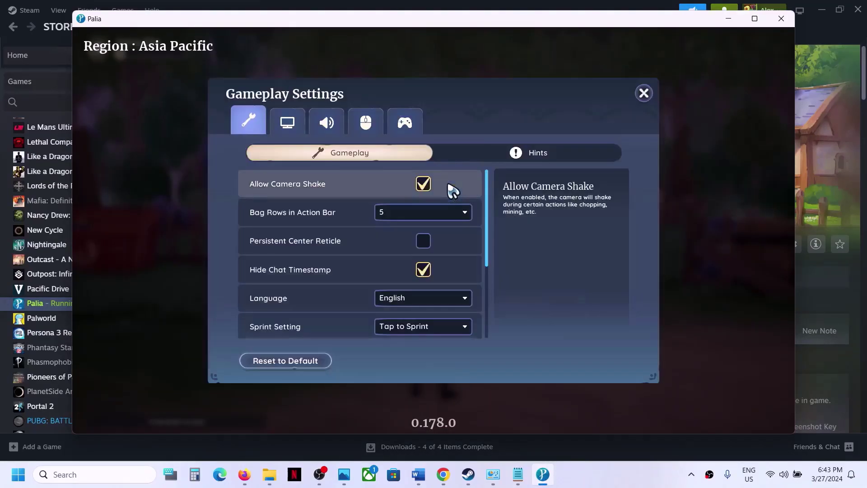
pyautogui.click(288, 124)
# Try the Fullscreen window mode, return it to Windowed, and set the resolution to 1920 x 1080 (16:9).
pyautogui.click(465, 184)
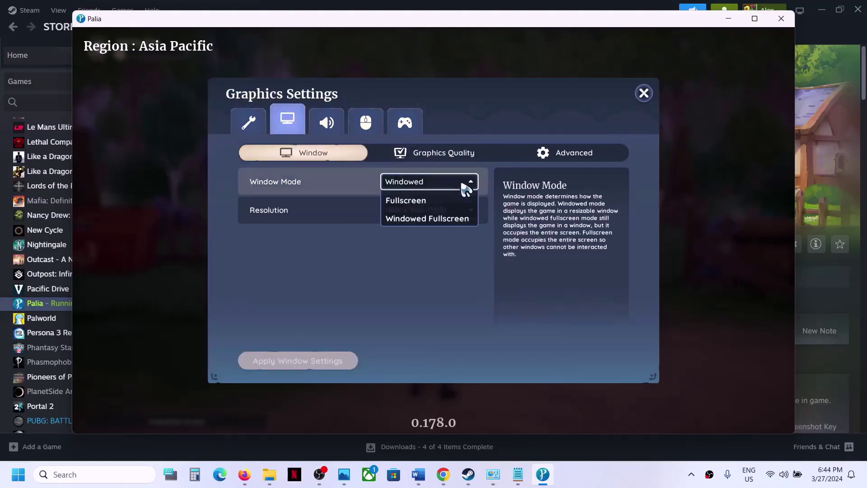
pyautogui.click(426, 198)
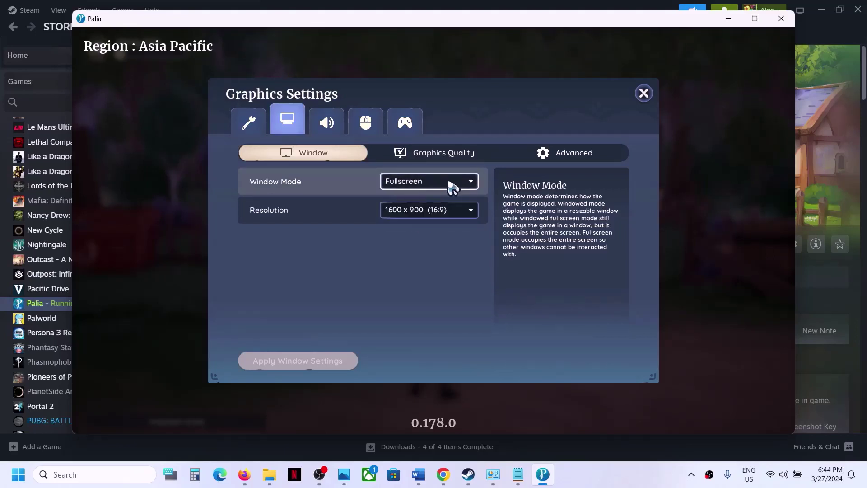
pyautogui.click(432, 181)
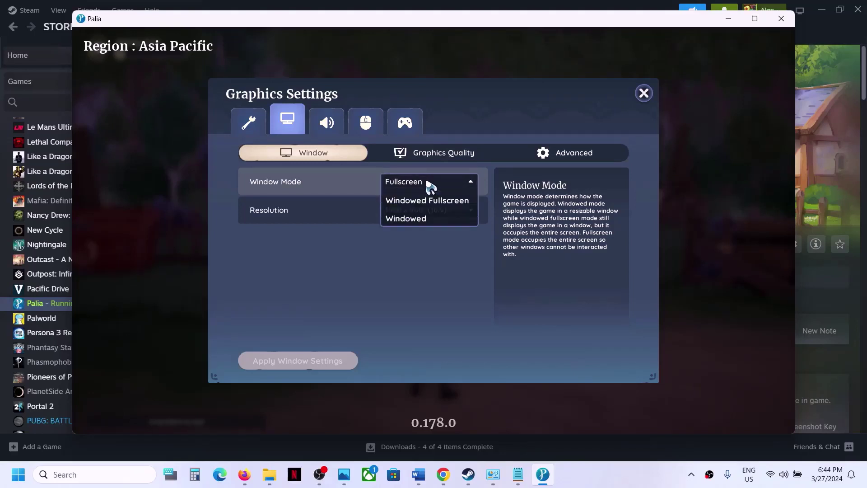
pyautogui.click(404, 221)
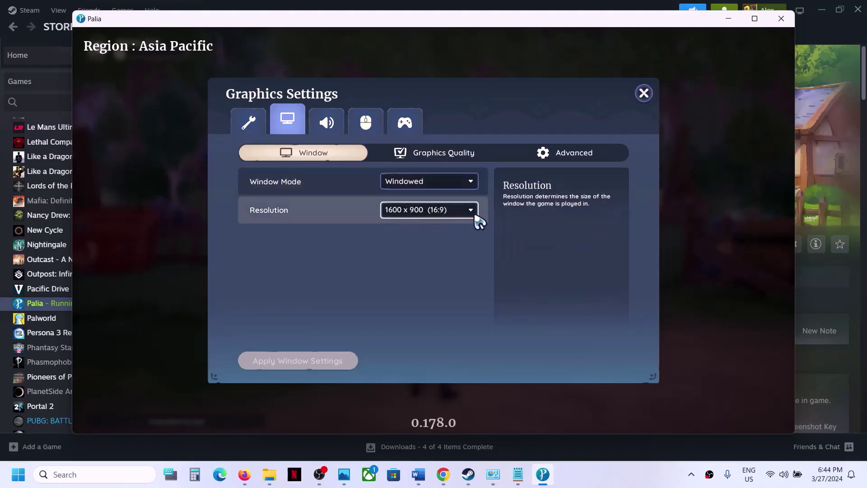
pyautogui.click(448, 216)
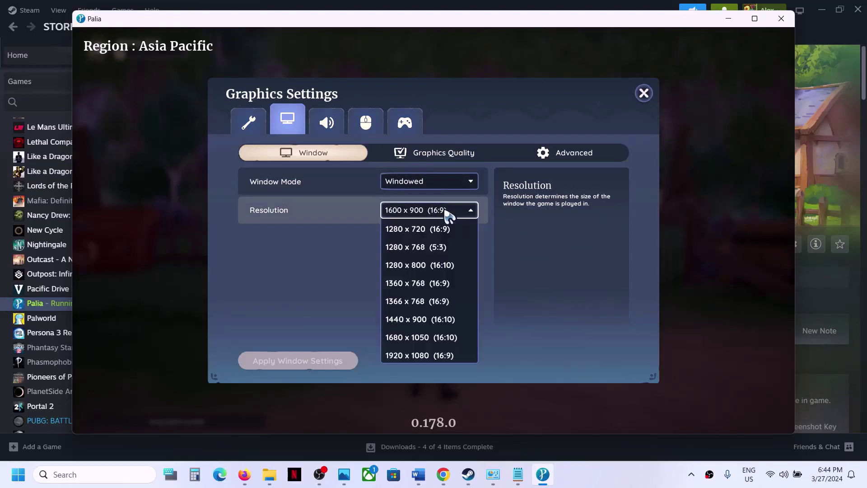
pyautogui.click(412, 356)
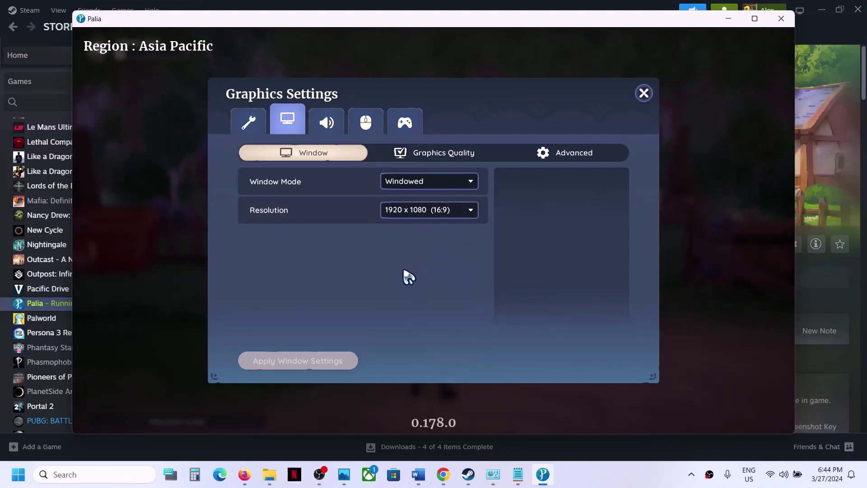
# Set Palia's graphics quality preset to Medium.
pyautogui.click(461, 158)
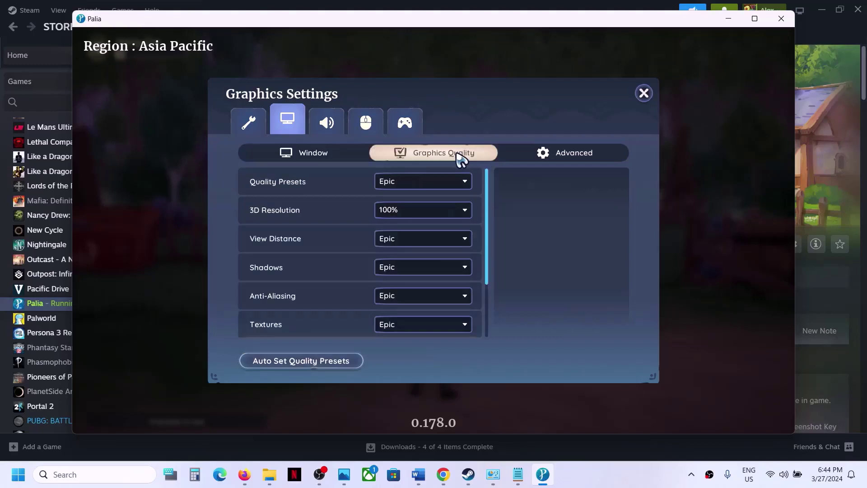
pyautogui.click(411, 186)
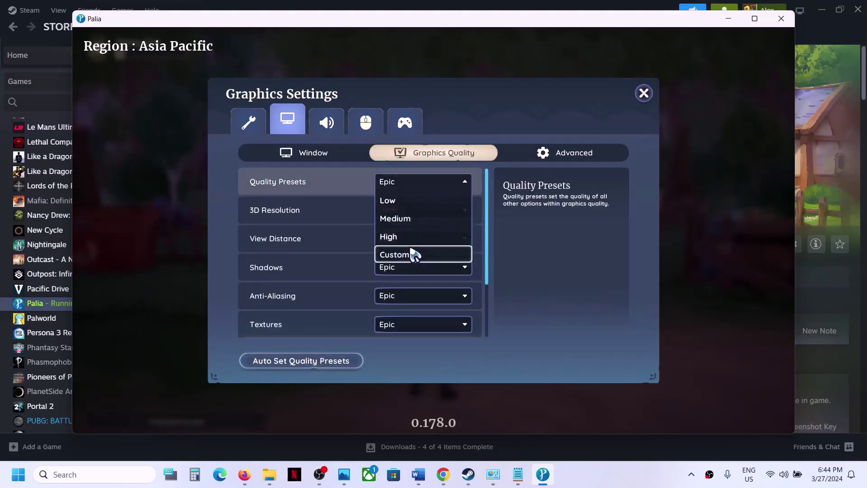
pyautogui.click(402, 223)
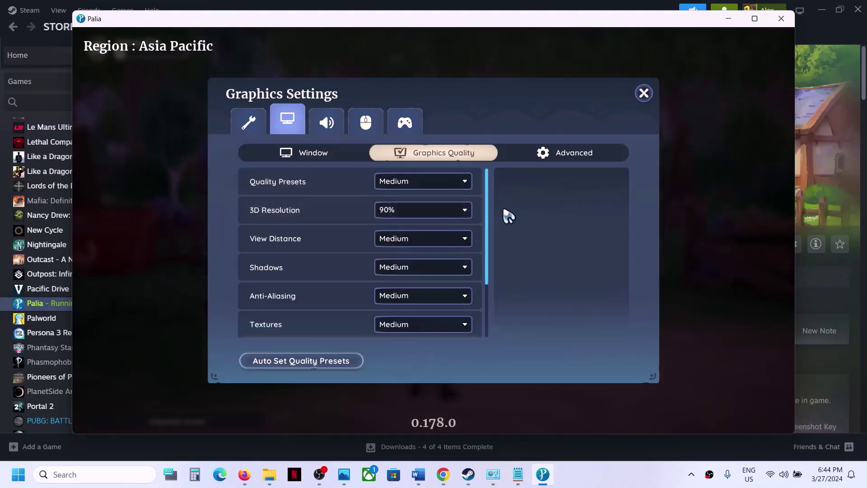
# In the advanced graphics settings, disable Vsync and Dynamic Resolution, set Field of View to 80 and DirectX Version to DirectX 11.
pyautogui.click(571, 157)
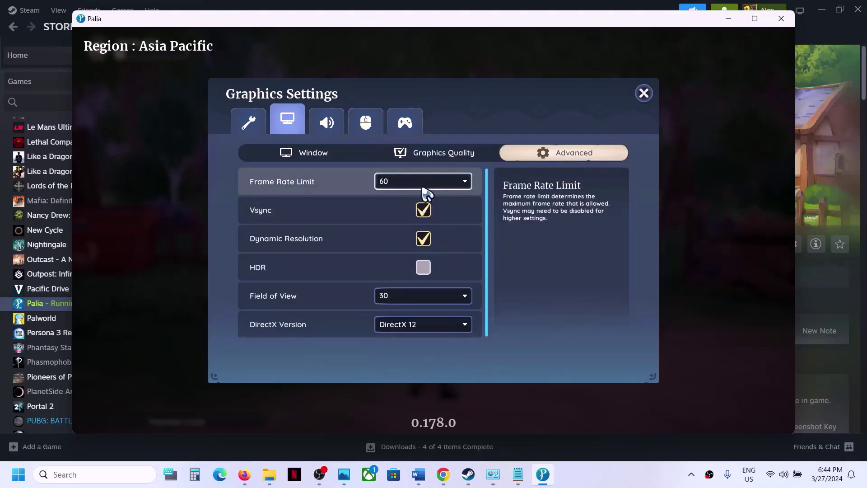
pyautogui.click(444, 190)
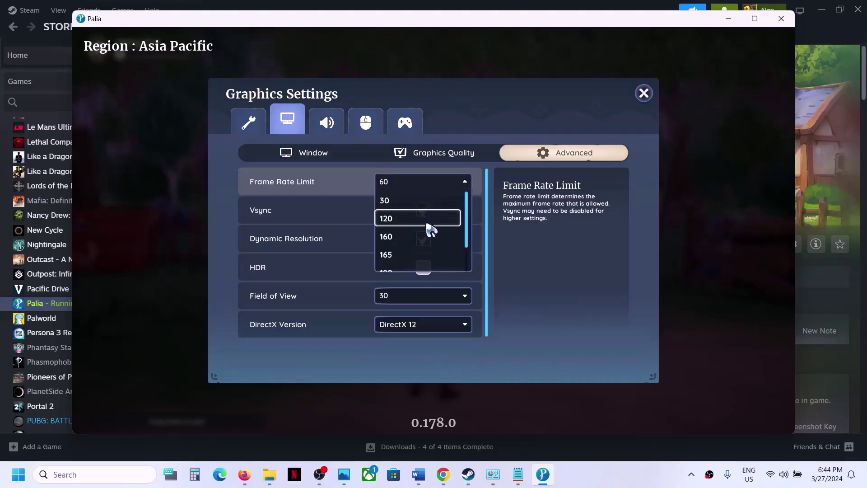
pyautogui.click(518, 232)
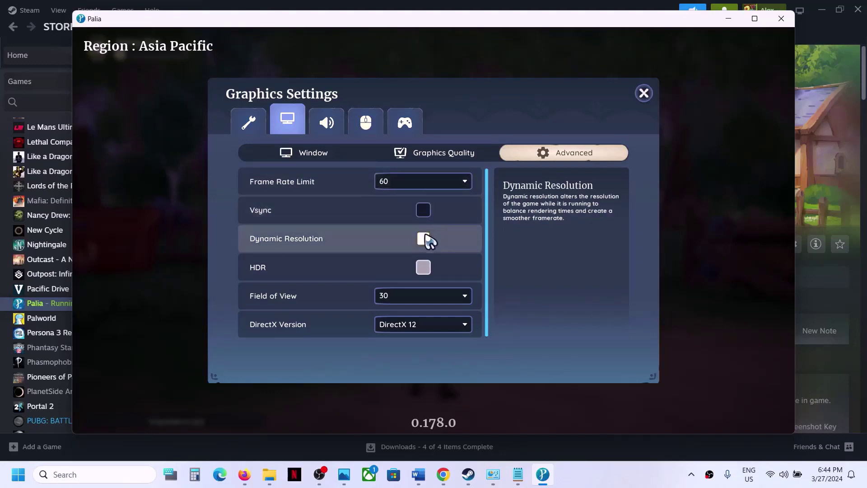
pyautogui.click(435, 299)
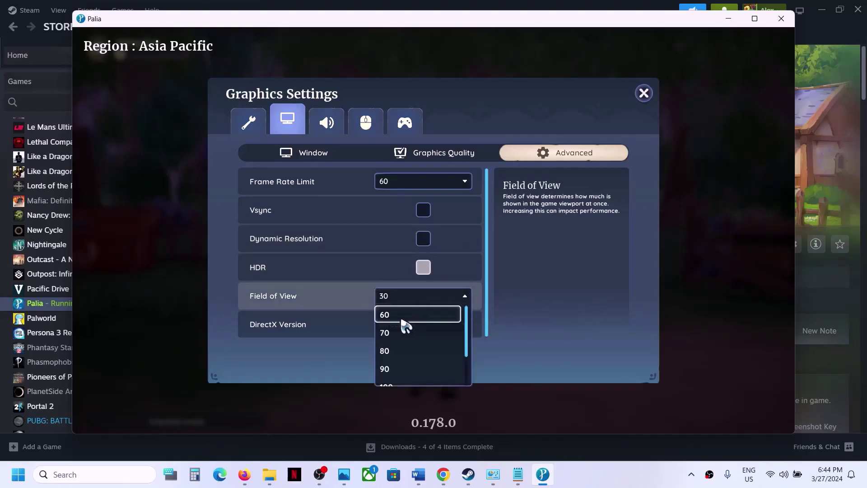
pyautogui.click(396, 354)
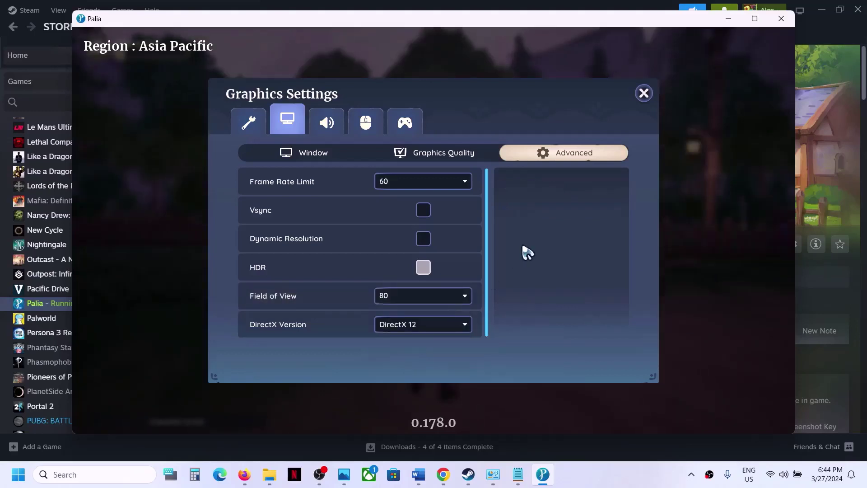
pyautogui.click(427, 326)
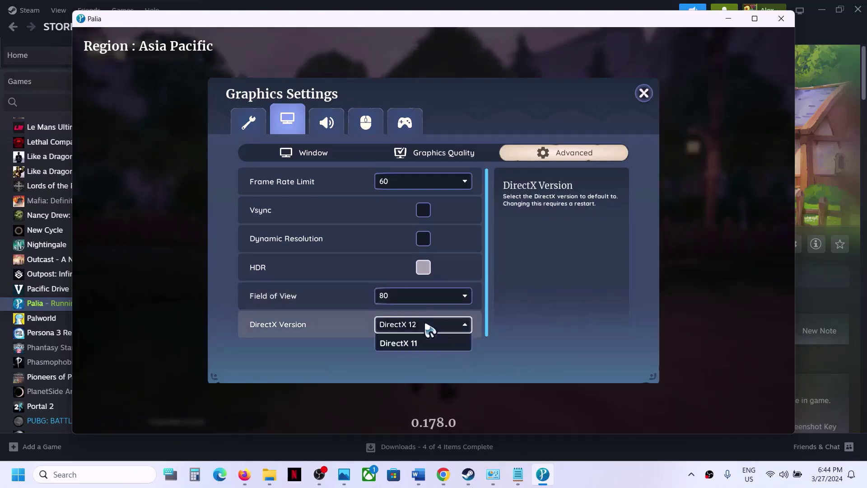
pyautogui.click(416, 344)
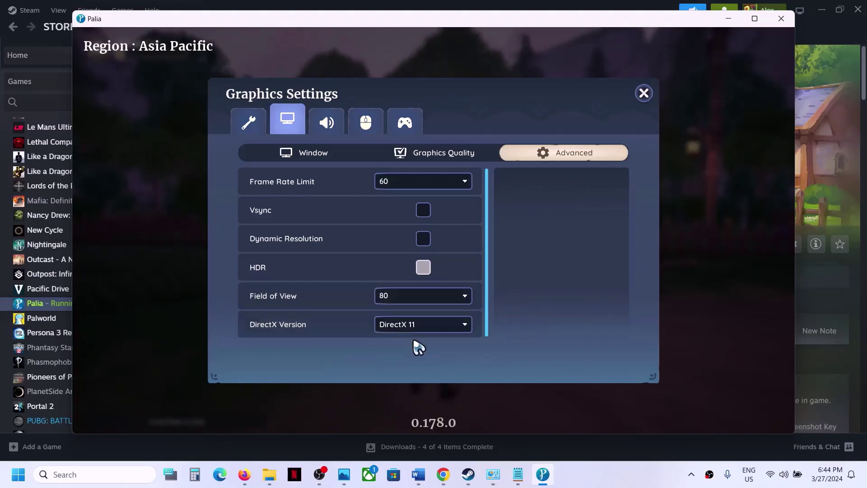
# Keep Windowed mode, apply Palia's window settings, and leave the game.
pyautogui.click(339, 154)
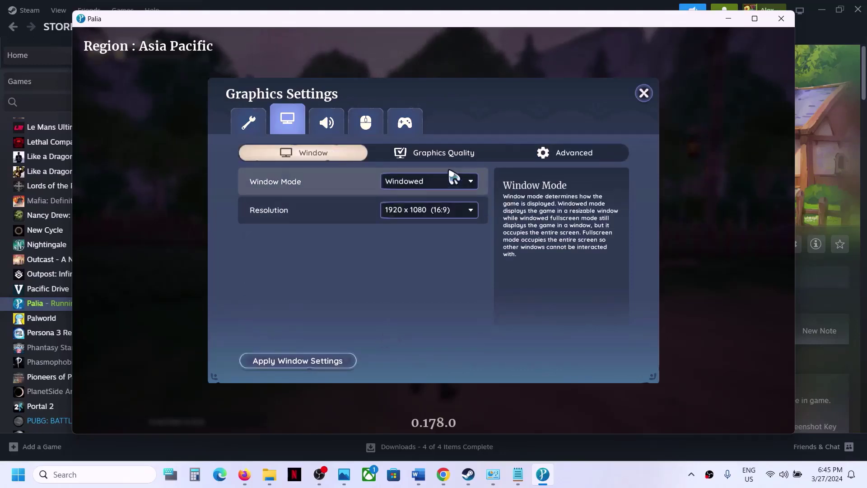
pyautogui.click(444, 185)
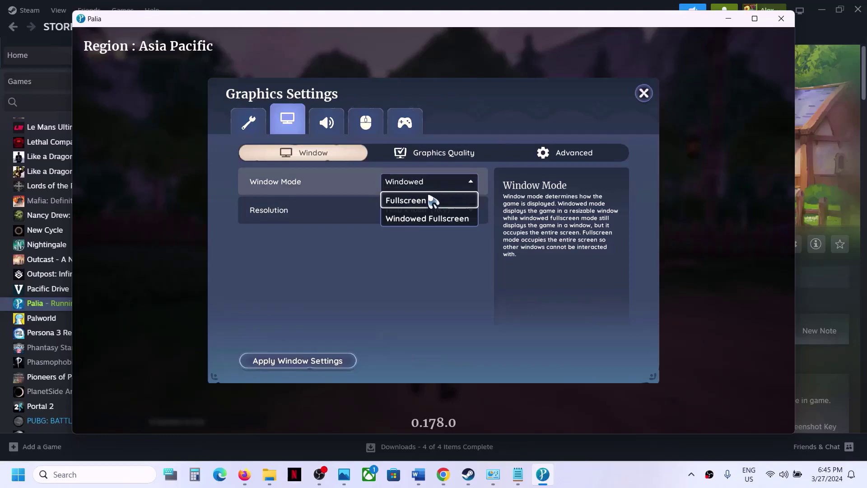
pyautogui.click(356, 290)
pyautogui.click(318, 361)
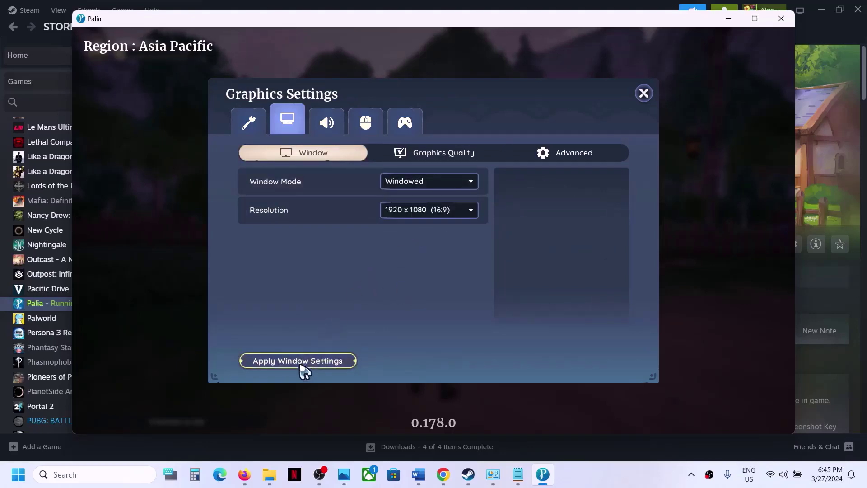
pyautogui.click(479, 318)
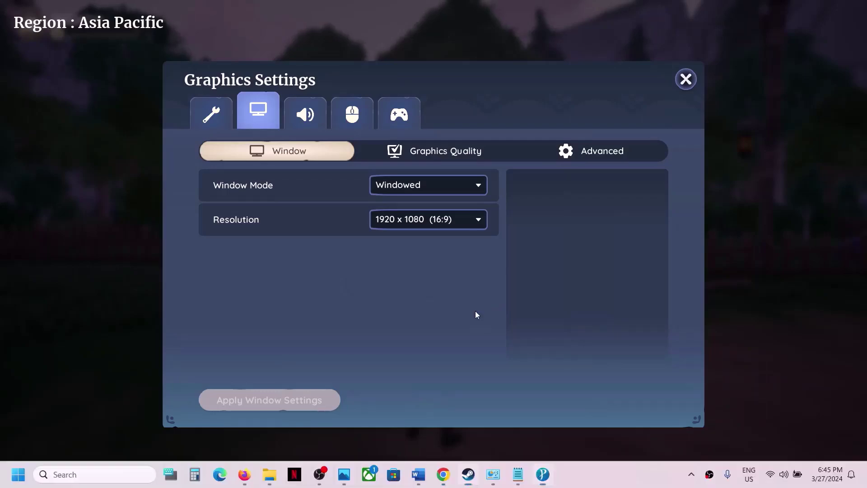
pyautogui.press('super+d')
pyautogui.click(543, 475)
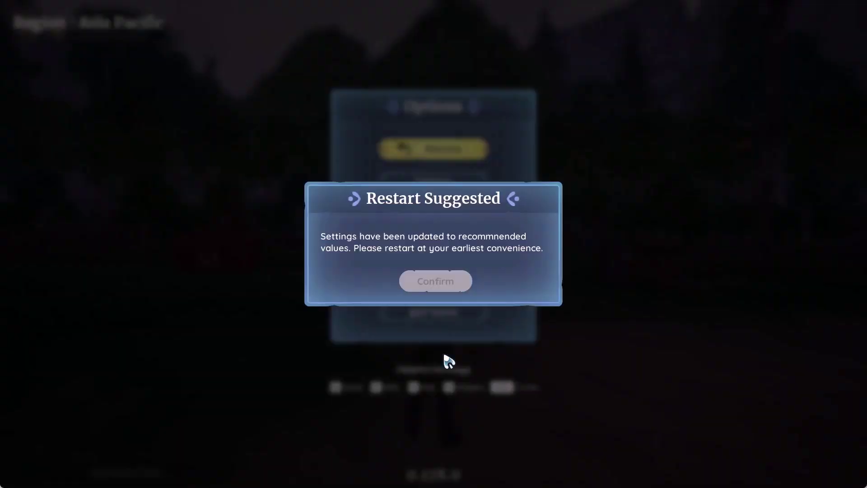
pyautogui.hotkey('alt', 'Tab')
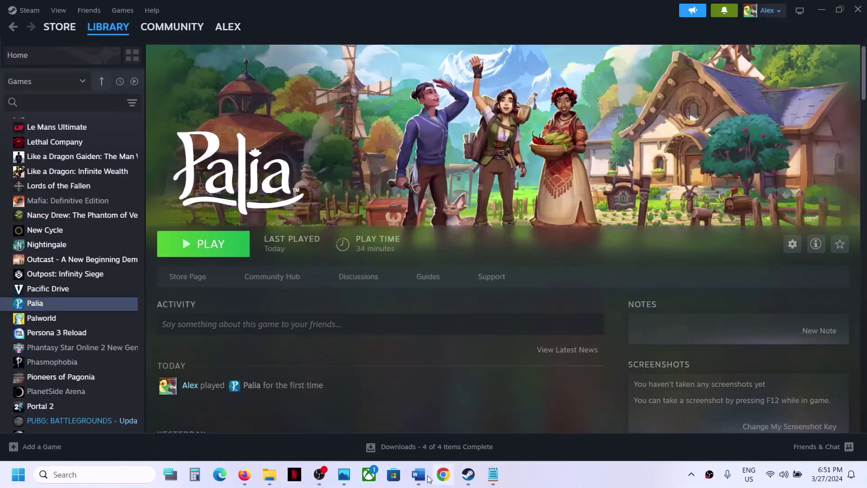
# Switch to the Word document and read Step 7 on a clean graphics driver installation, highlighting the NVIDIA and AMD links.
pyautogui.click(419, 480)
pyautogui.scroll(-3, 348, 308)
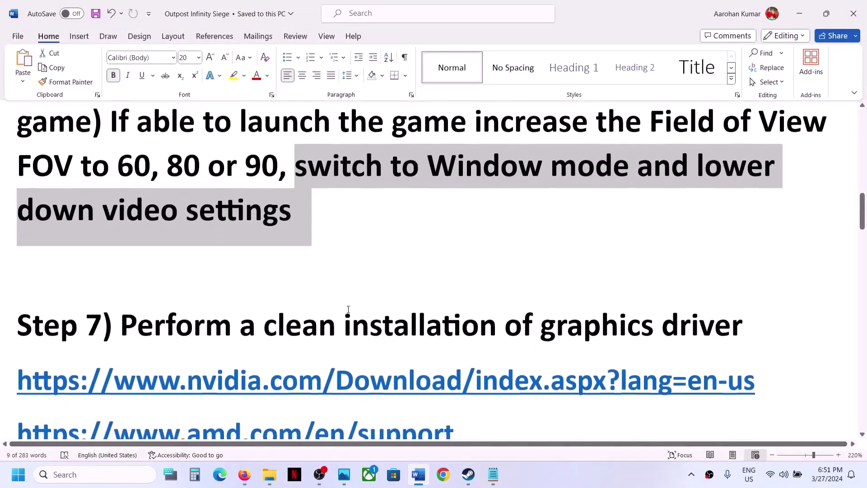
pyautogui.moveTo(204, 326); pyautogui.dragTo(532, 289)
pyautogui.scroll(-2, 235, 322)
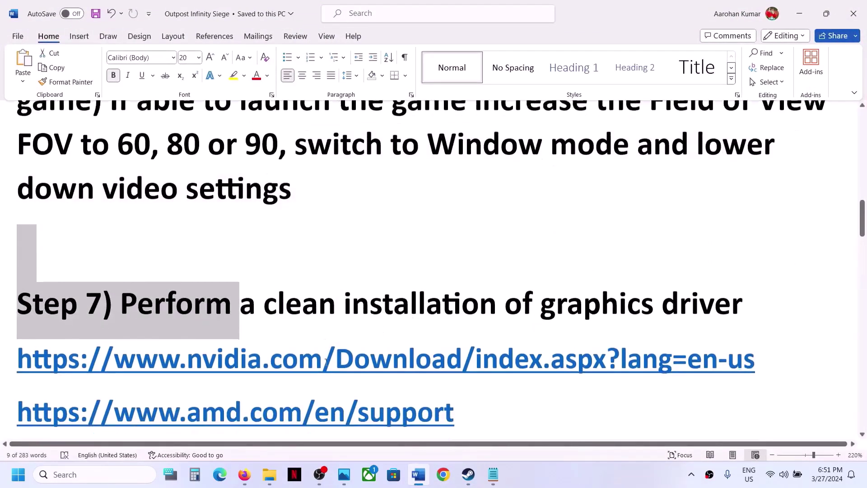
pyautogui.moveTo(208, 307); pyautogui.dragTo(430, 301)
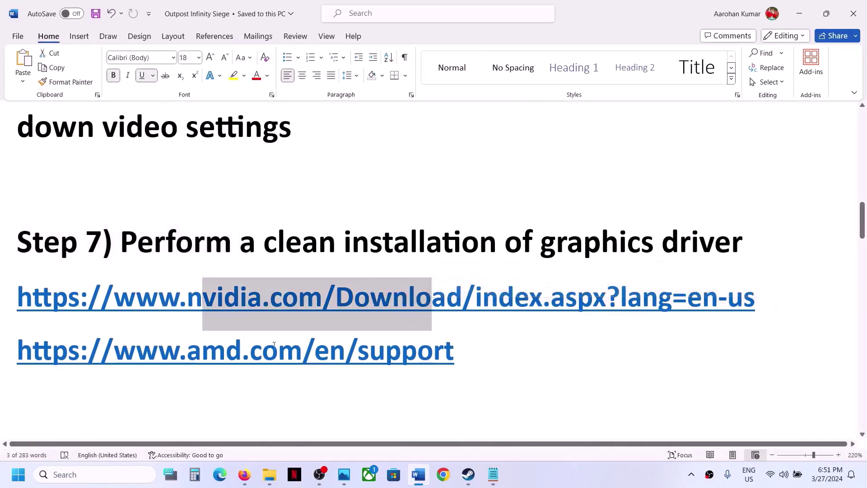
pyautogui.moveTo(203, 357); pyautogui.dragTo(457, 352)
# On NVIDIA's driver page in Chrome, search for the GeForce RTX 30 Series (Notebooks), GeForce RTX 3050 Laptop GPU driver for Windows 11.
pyautogui.click(601, 478)
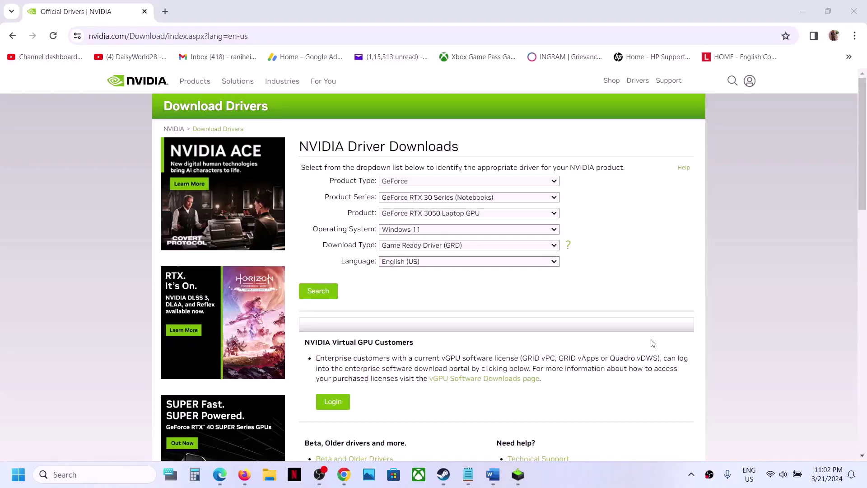
pyautogui.click(539, 187)
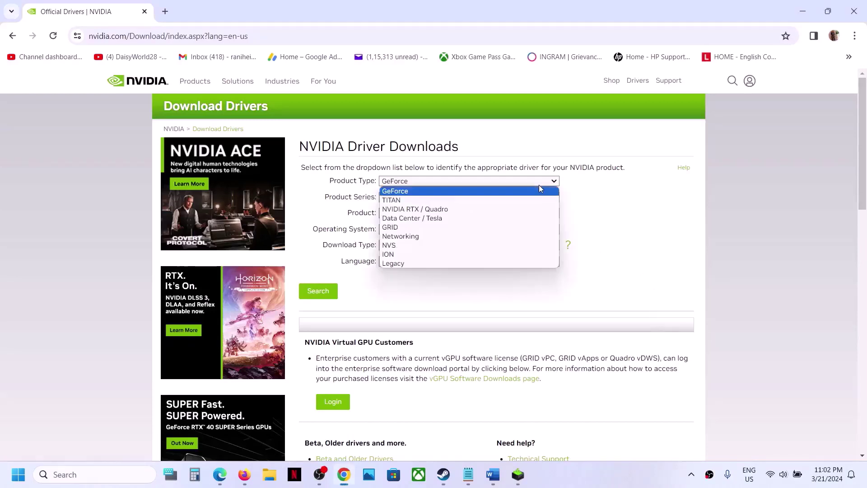
pyautogui.click(415, 194)
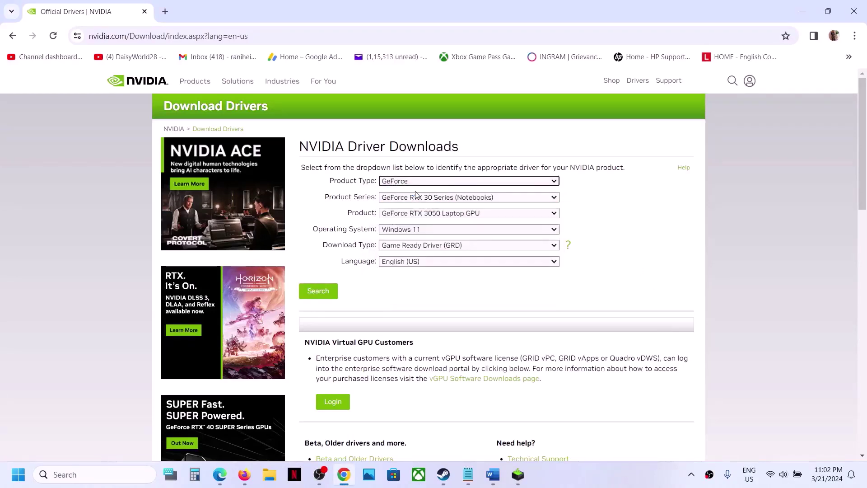
pyautogui.click(430, 200)
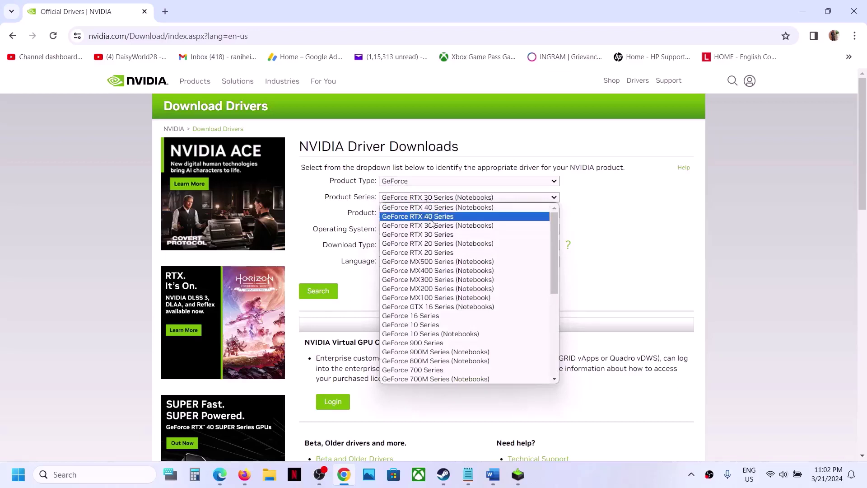
pyautogui.click(459, 228)
pyautogui.click(475, 215)
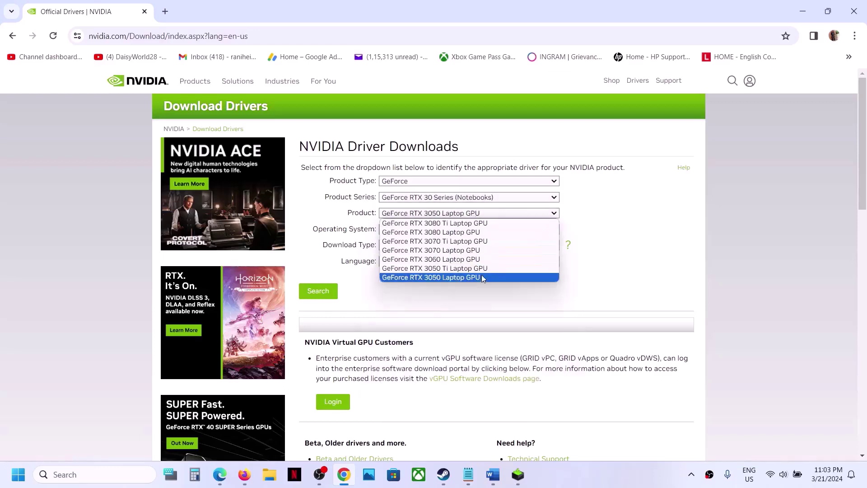
pyautogui.click(463, 278)
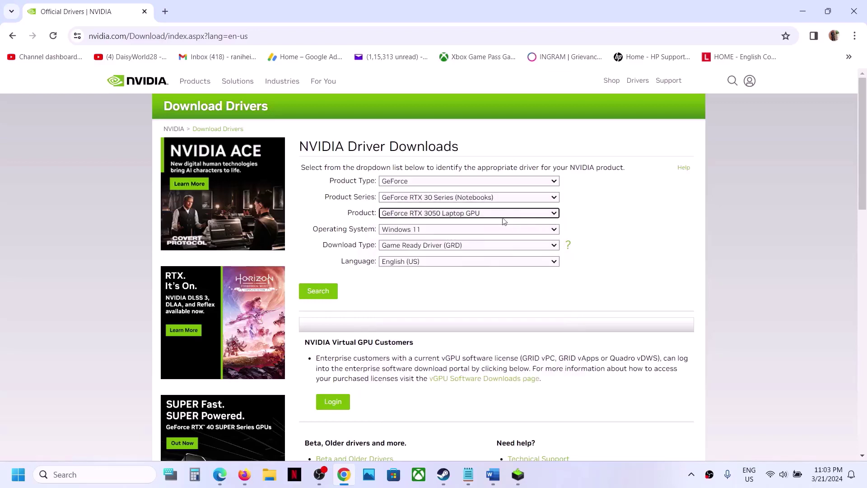
pyautogui.click(465, 230)
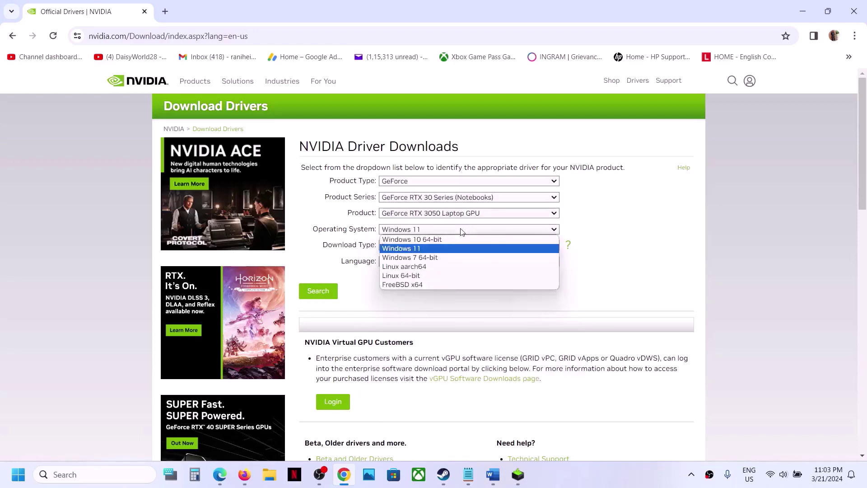
pyautogui.click(426, 248)
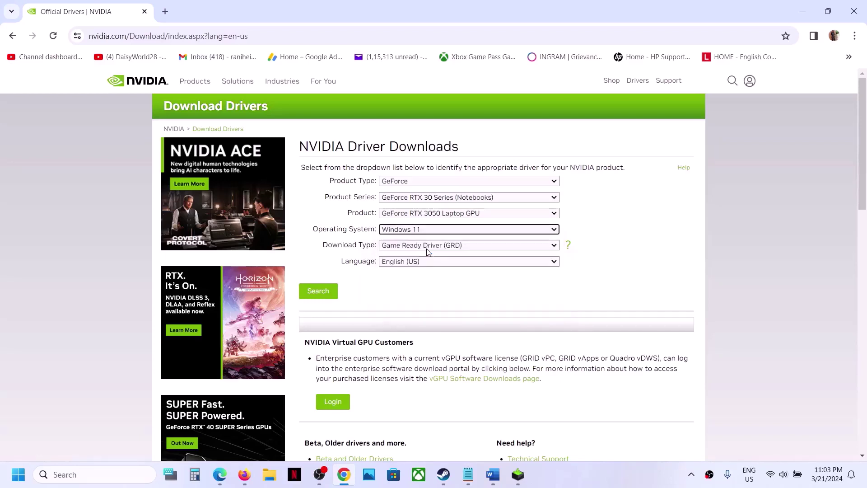
pyautogui.click(318, 291)
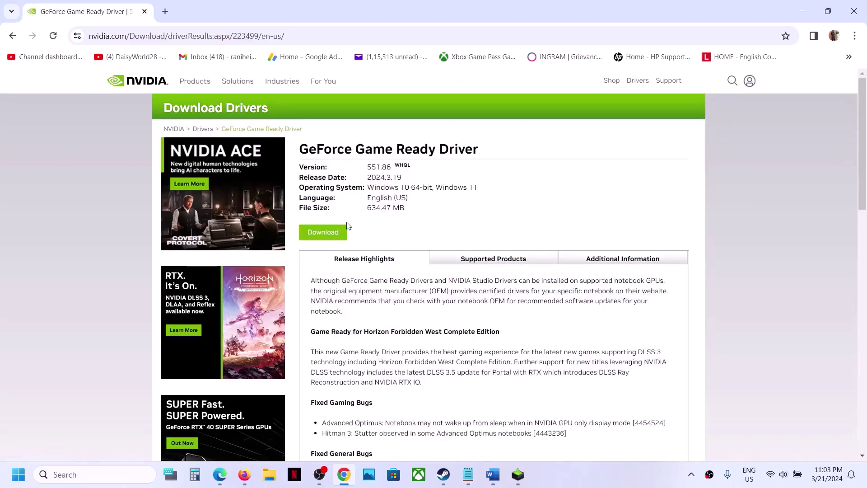
# Download the GeForce Game Ready Driver 551.86 and bring up its installer.
pyautogui.click(327, 233)
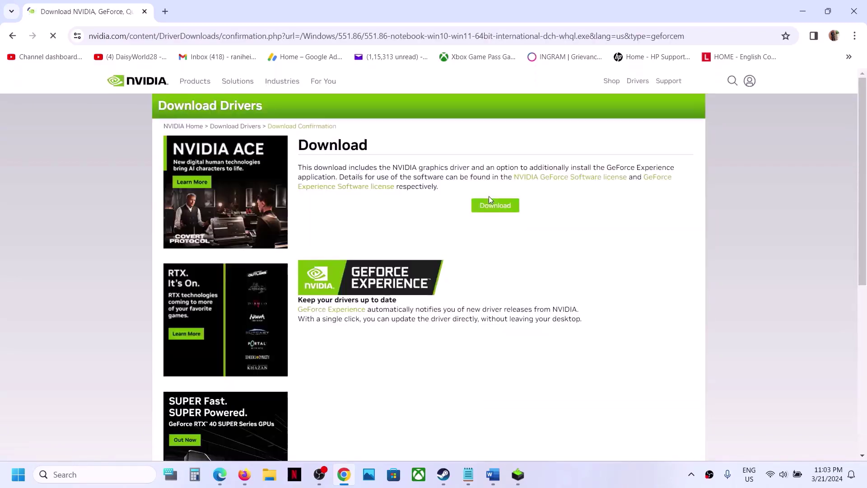
pyautogui.click(501, 211)
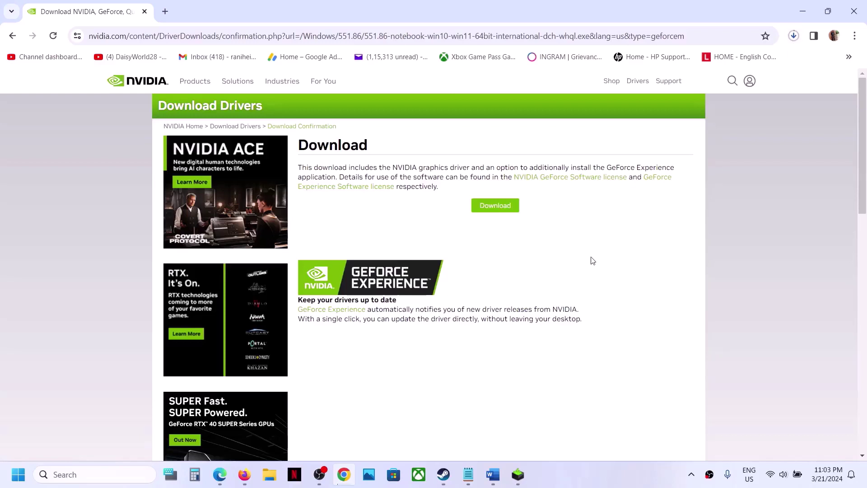
pyautogui.click(517, 474)
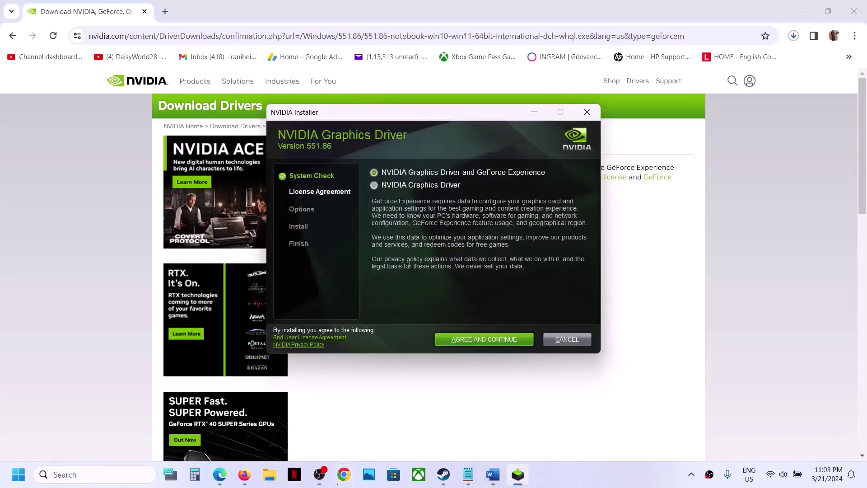
# Accept the NVIDIA license and start a Custom (Advanced) installation with Perform a clean installation enabled.
pyautogui.click(473, 339)
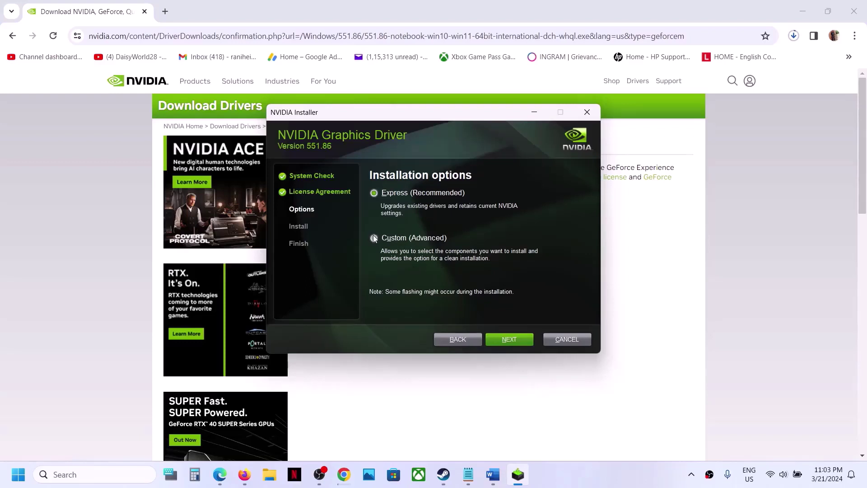
pyautogui.click(374, 238)
pyautogui.click(513, 339)
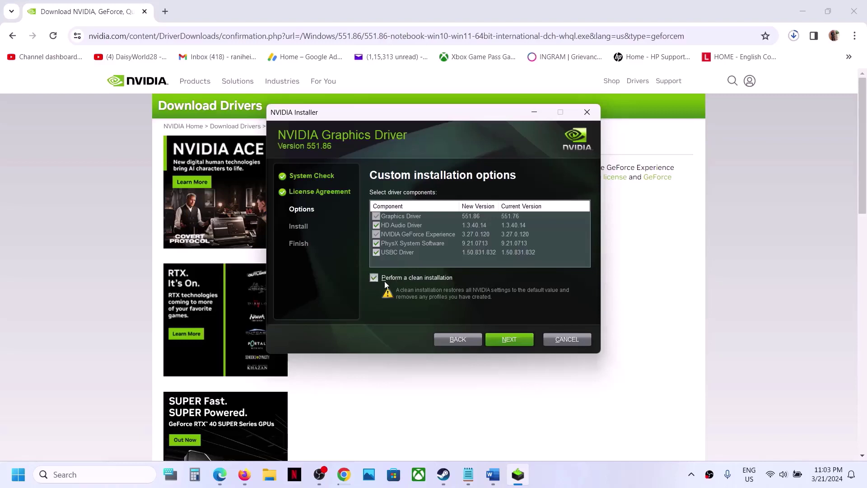
pyautogui.click(512, 340)
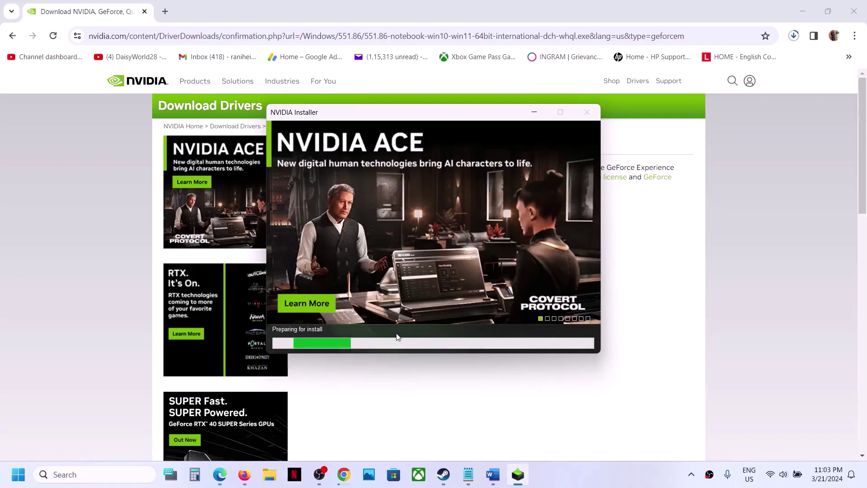
# View the Windows power options containing Restart, and close them without restarting.
pyautogui.click(5, 473)
pyautogui.click(328, 435)
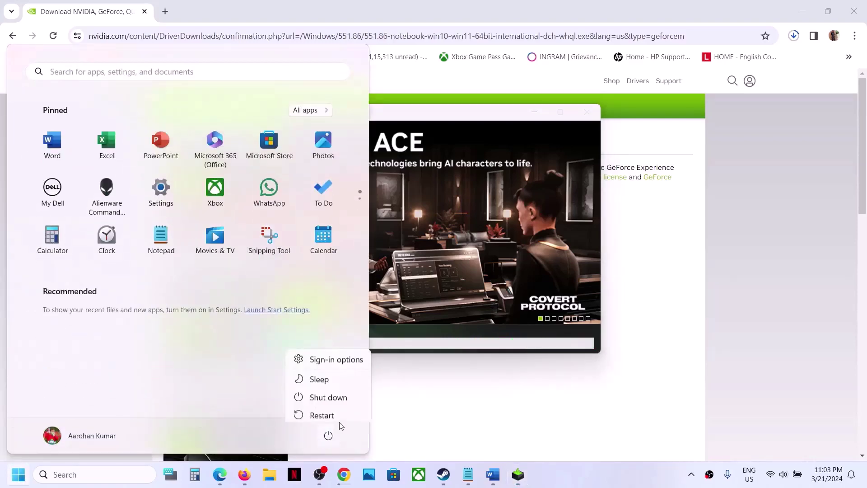
pyautogui.press('Escape')
# Return to the Word document and read Step 8 about running the game on the dedicated graphics card.
pyautogui.click(573, 479)
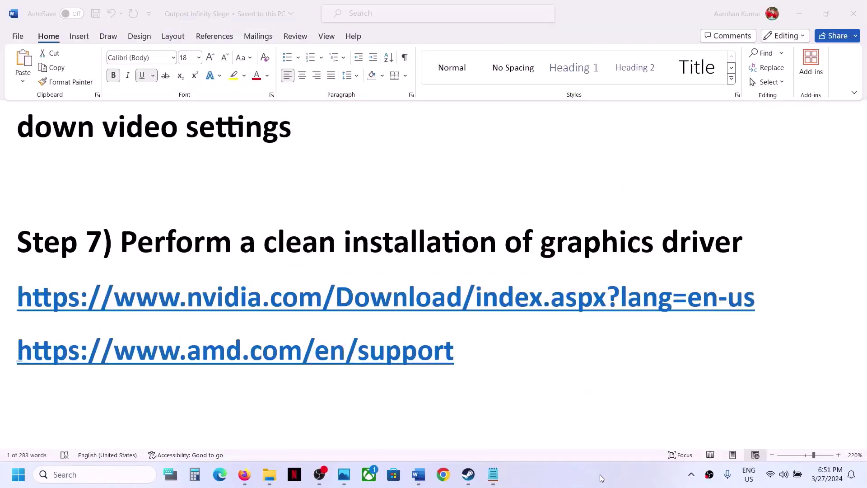
pyautogui.scroll(-3, 416, 391)
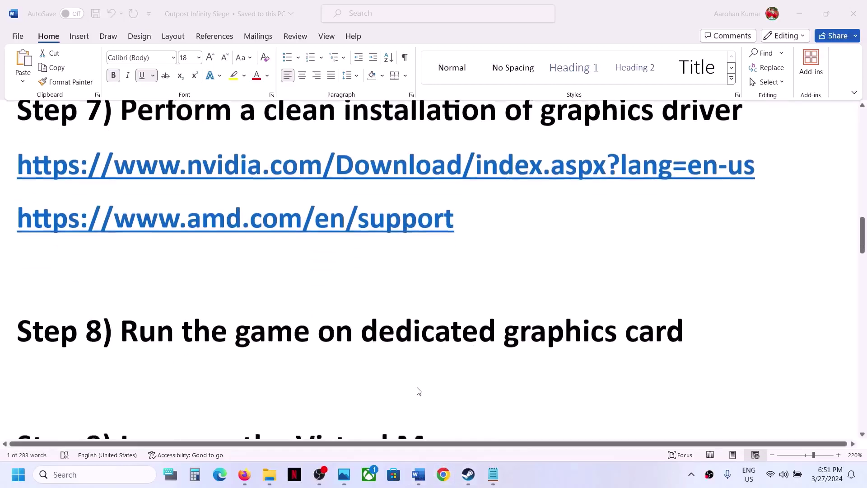
pyautogui.doubleClick(534, 329)
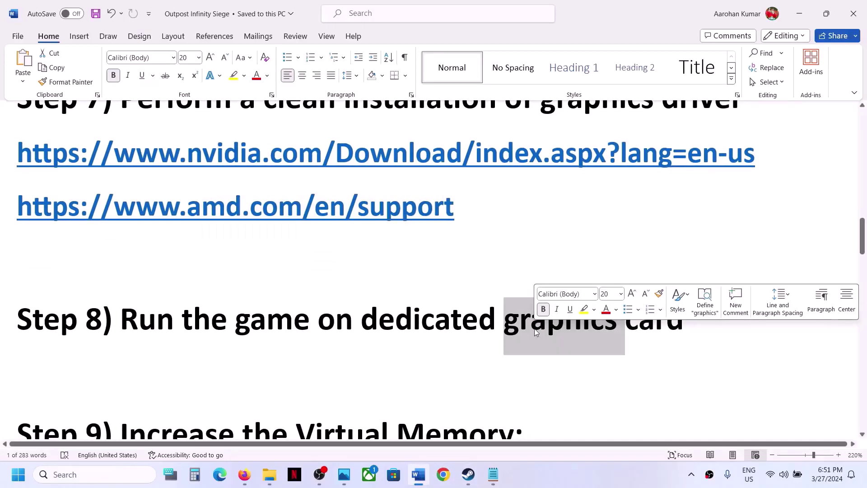
# Copy the word "graphics" from Step 8, search Windows for it and open the Graphics settings page.
pyautogui.hotkey('ctrl', 'c')
pyautogui.click(90, 474)
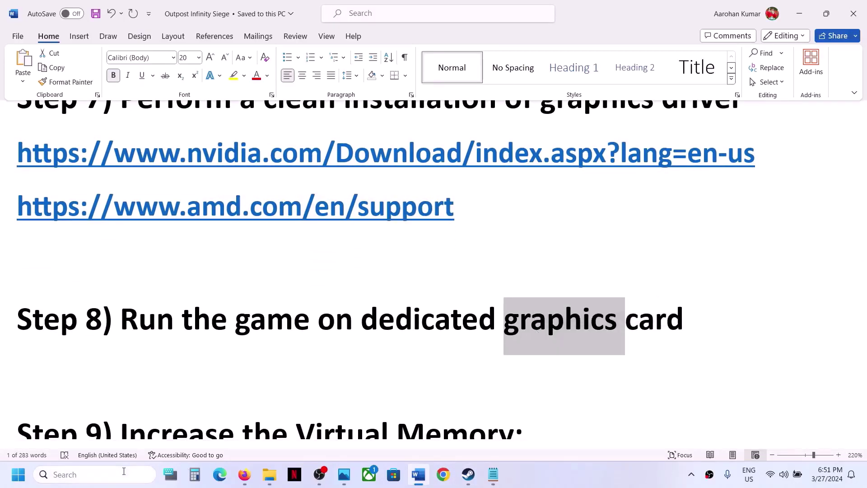
pyautogui.hotkey('ctrl', 'v')
pyautogui.click(115, 132)
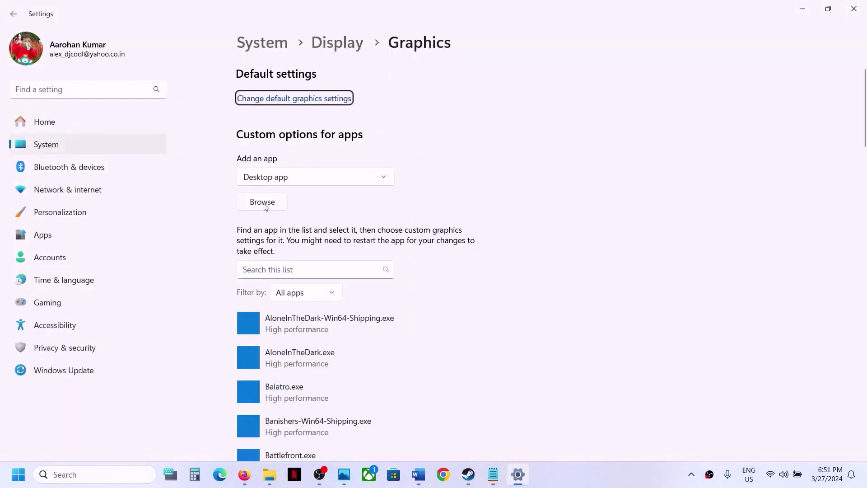
# Add PaliaClientSteam from the Steam common\Palia folder to the apps with custom graphics options.
pyautogui.click(265, 206)
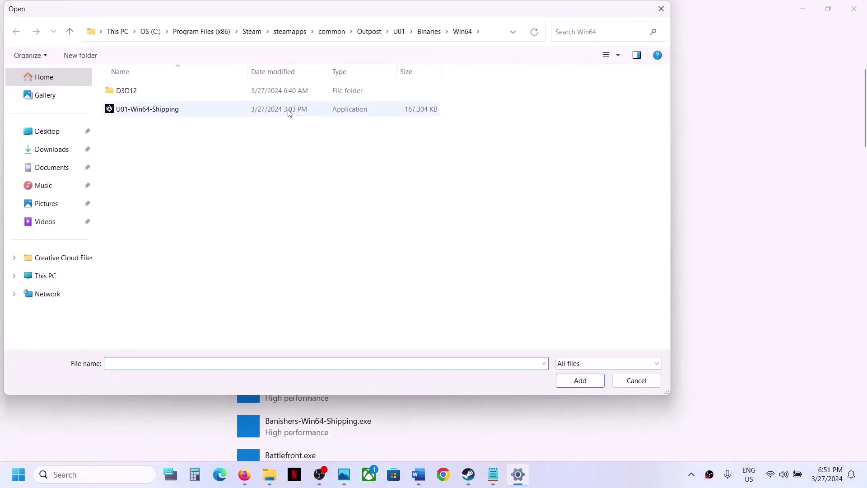
pyautogui.click(321, 31)
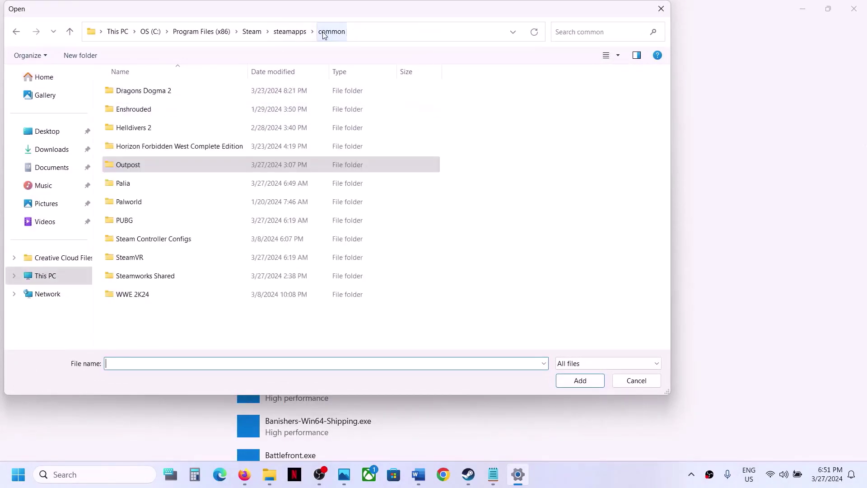
pyautogui.doubleClick(131, 186)
pyautogui.click(152, 130)
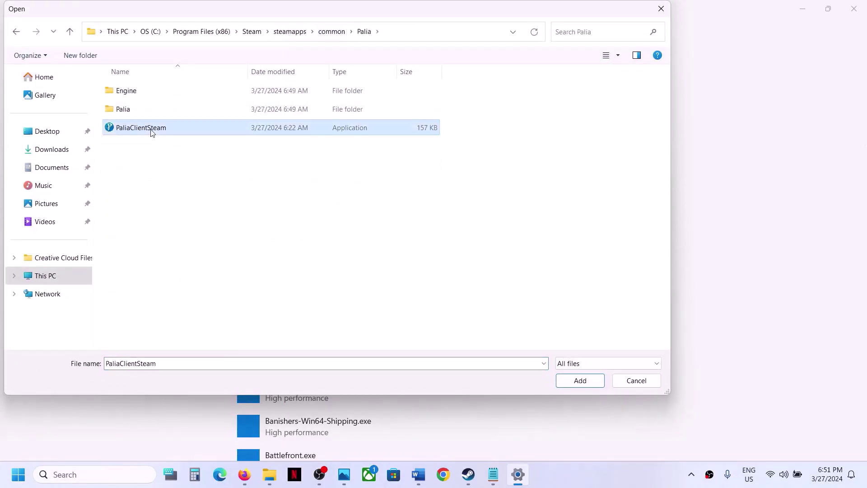
pyautogui.click(580, 381)
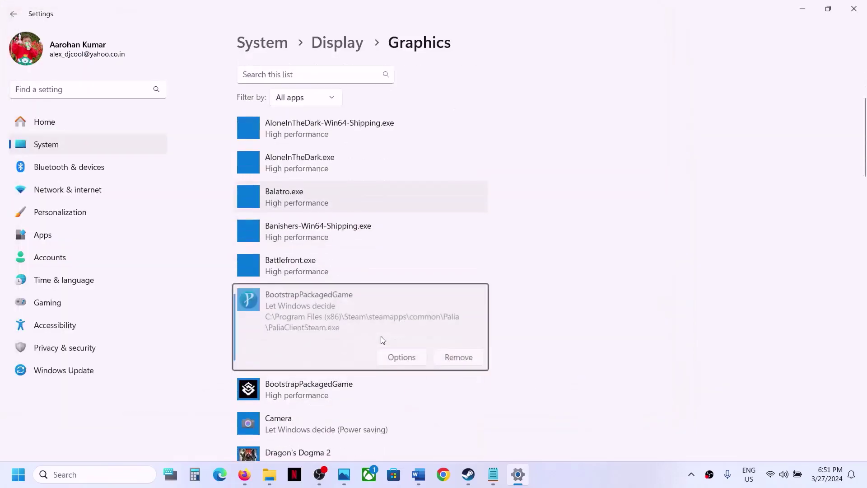
# Set the graphics preference of PaliaClientSteam.exe to High performance and save it.
pyautogui.click(402, 352)
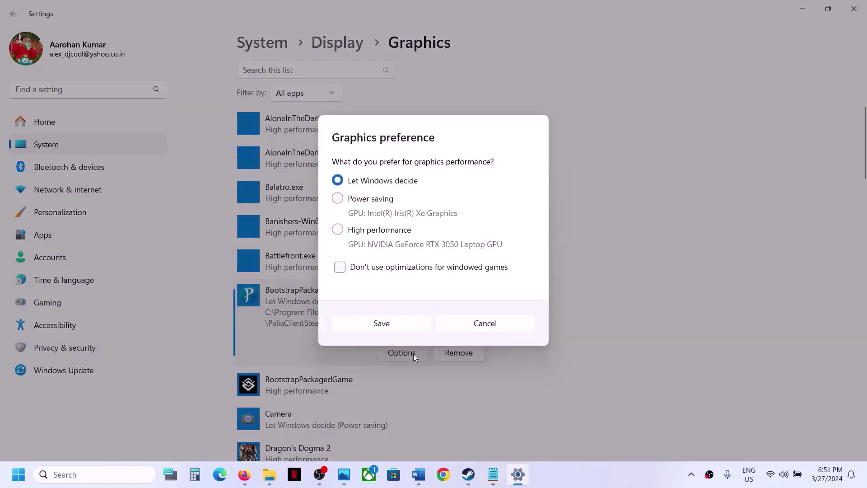
pyautogui.click(388, 230)
pyautogui.click(375, 323)
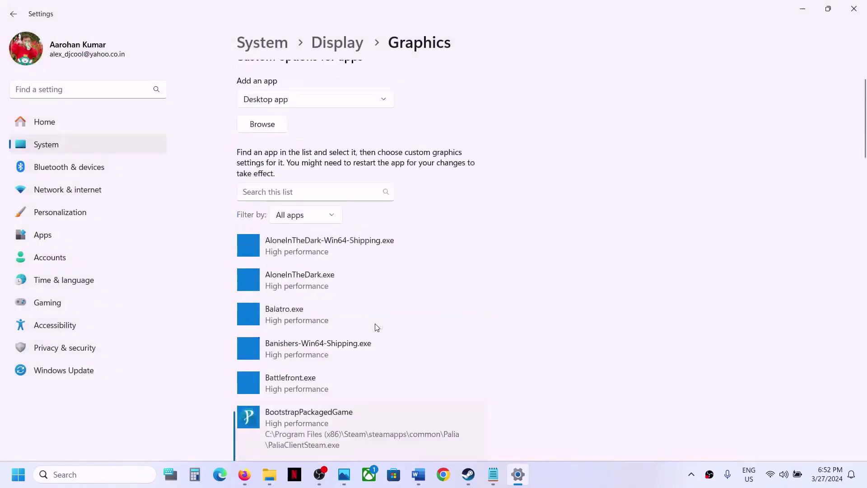
# Add PaliaClientSteam-Win64-Shipping from Palia\Palia\Binaries\Win64 to the apps with custom graphics options.
pyautogui.click(260, 220)
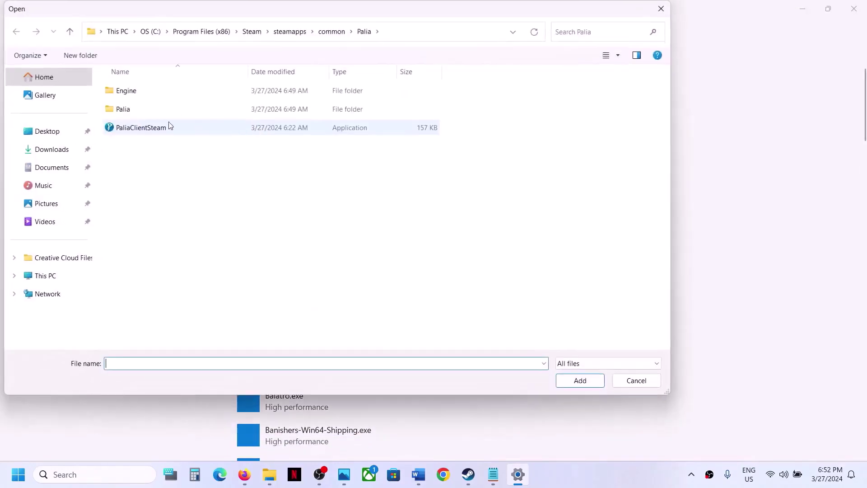
pyautogui.doubleClick(138, 114)
pyautogui.doubleClick(136, 93)
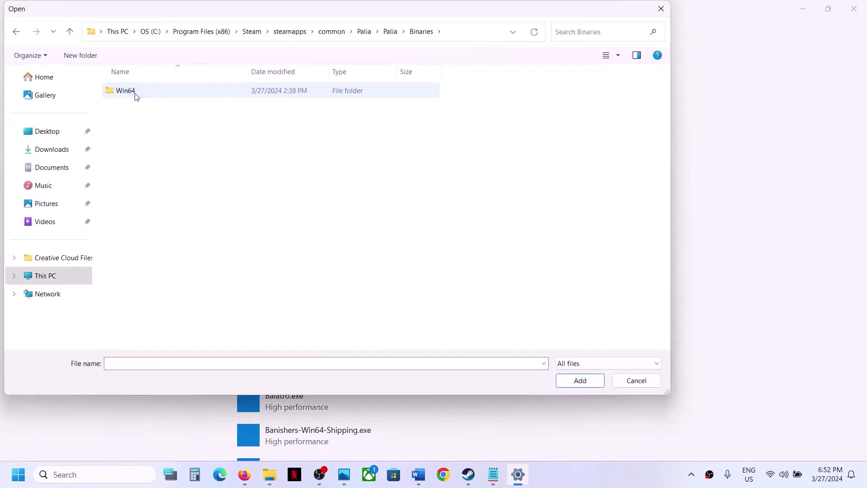
pyautogui.doubleClick(136, 93)
pyautogui.click(157, 130)
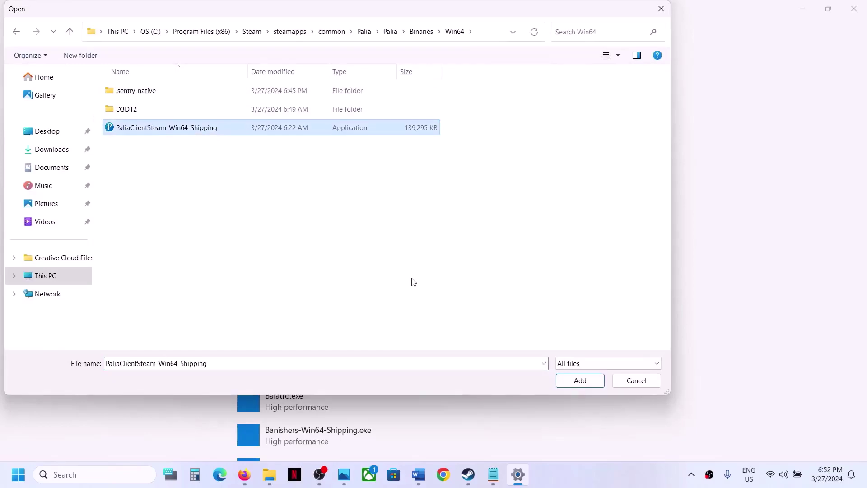
pyautogui.click(579, 380)
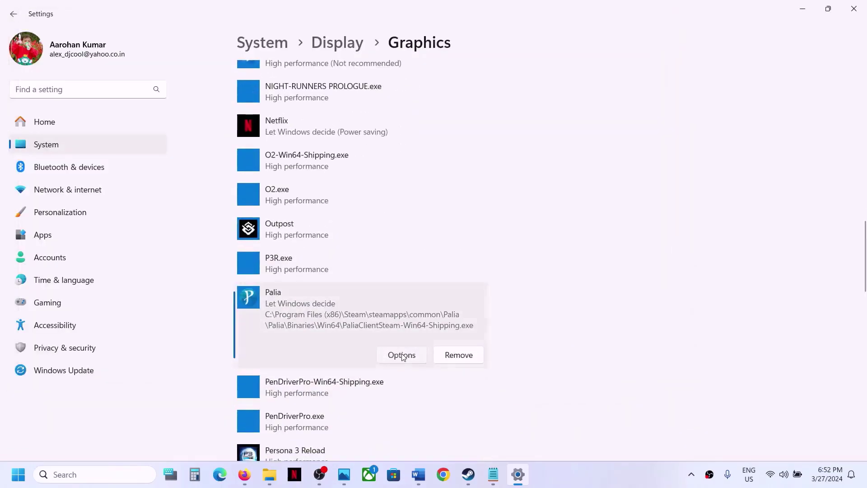
# Set the graphics preference of PaliaClientSteam-Win64-Shipping.exe to High performance and save it.
pyautogui.click(399, 355)
pyautogui.click(338, 229)
pyautogui.click(407, 329)
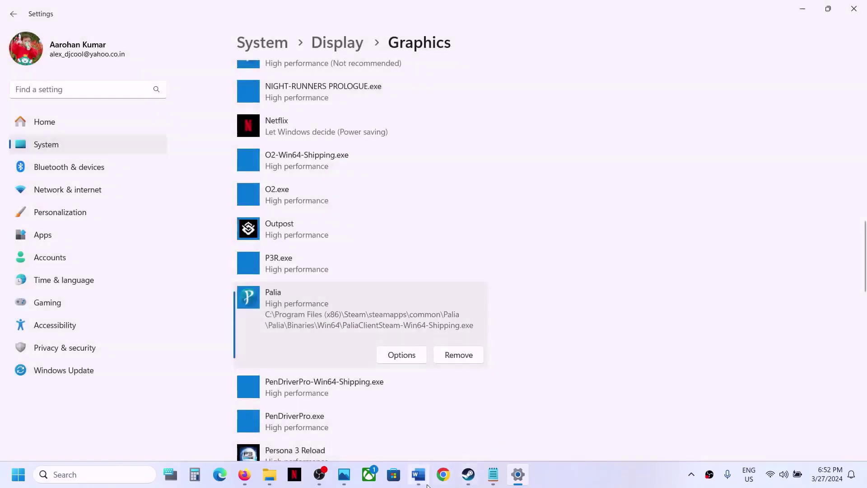
# Return to the Word document and read Step 9 about increasing the virtual memory.
pyautogui.click(418, 474)
pyautogui.scroll(-5, 345, 294)
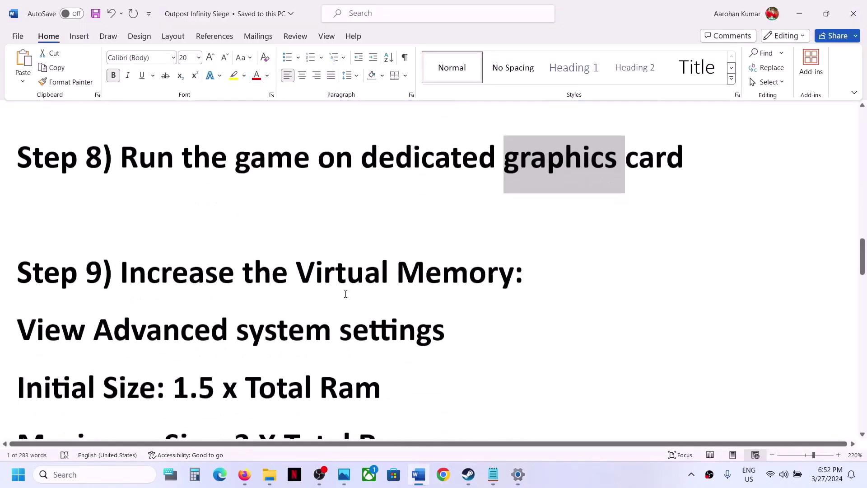
pyautogui.click(466, 482)
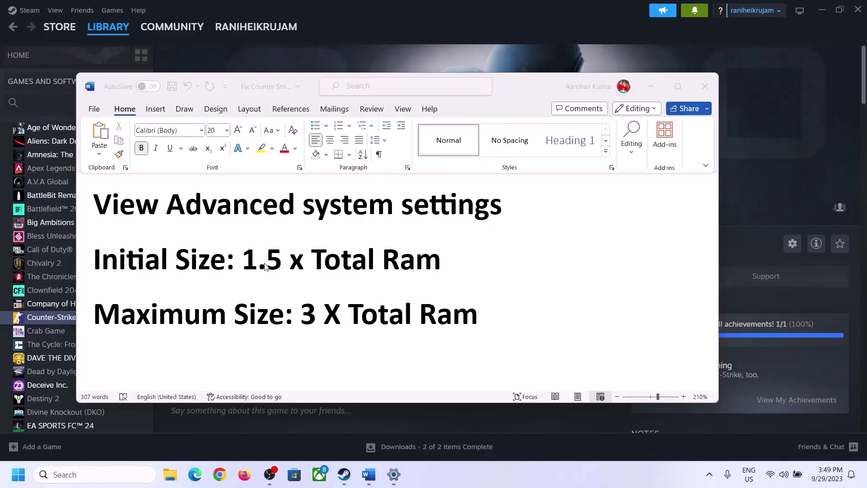
# Copy "View Advanced system settings" from the Word document, search Windows for it and open System Properties.
pyautogui.click(130, 209)
pyautogui.moveTo(103, 209); pyautogui.dragTo(488, 209)
pyautogui.hotkey('ctrl', 'c')
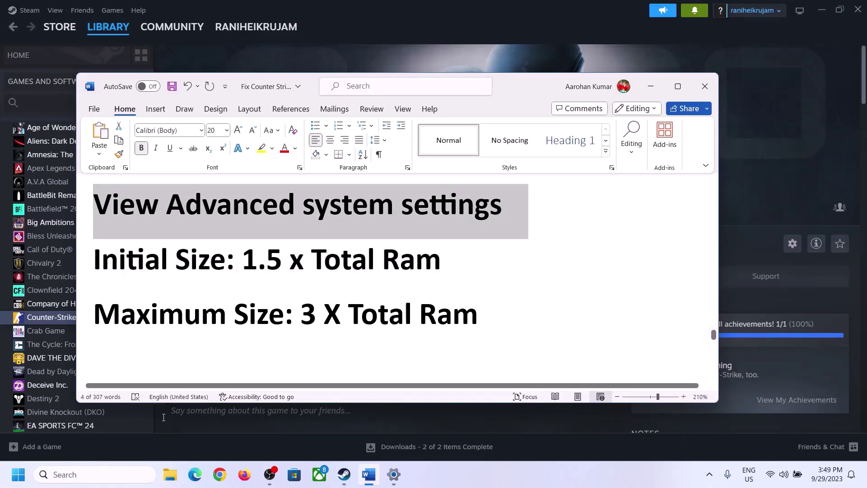
pyautogui.click(103, 474)
pyautogui.hotkey('ctrl', 'v')
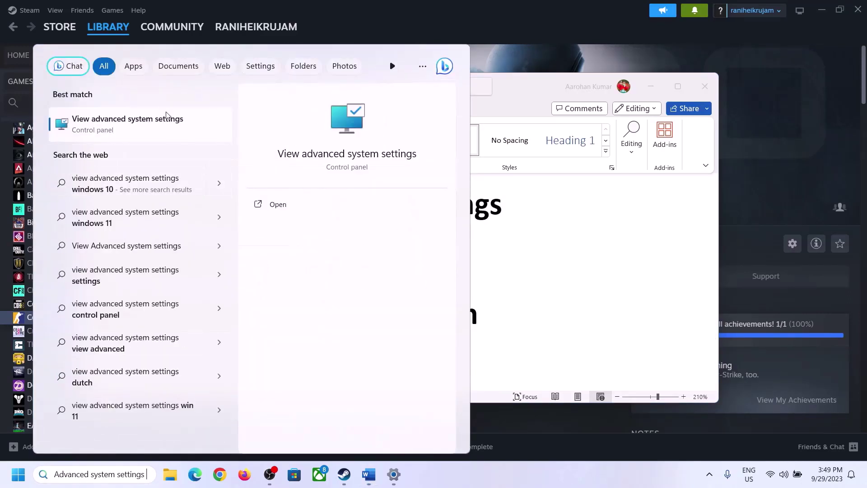
pyautogui.click(122, 131)
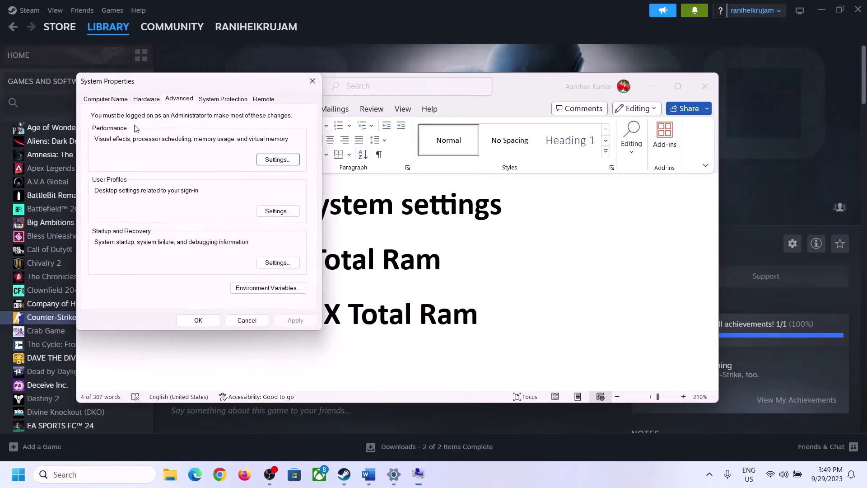
# Open the Virtual Memory settings from the advanced performance options in System Properties.
pyautogui.moveTo(180, 87); pyautogui.dragTo(387, 154)
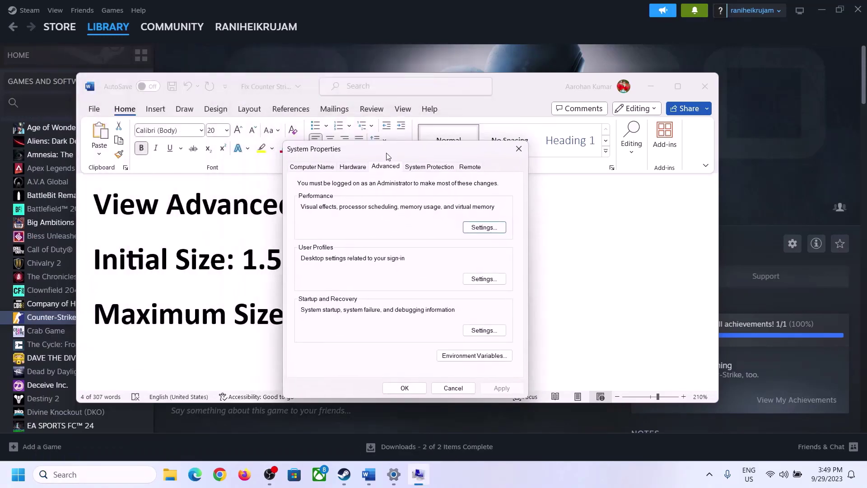
pyautogui.click(487, 231)
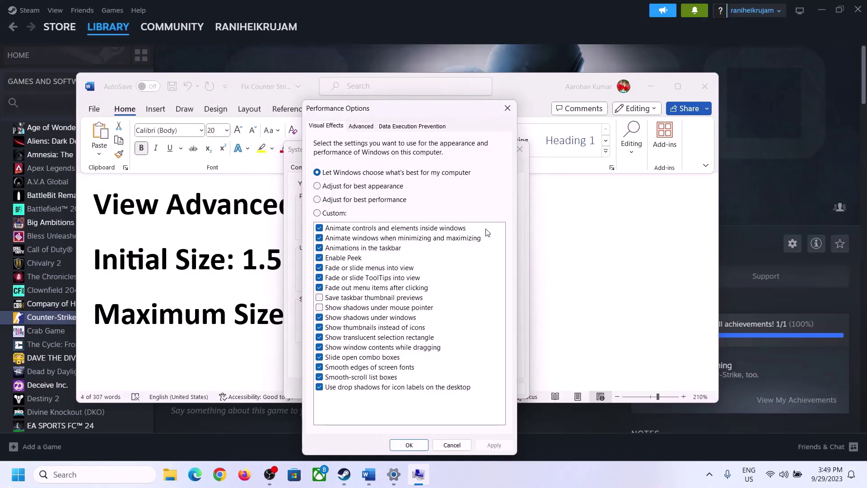
pyautogui.click(361, 127)
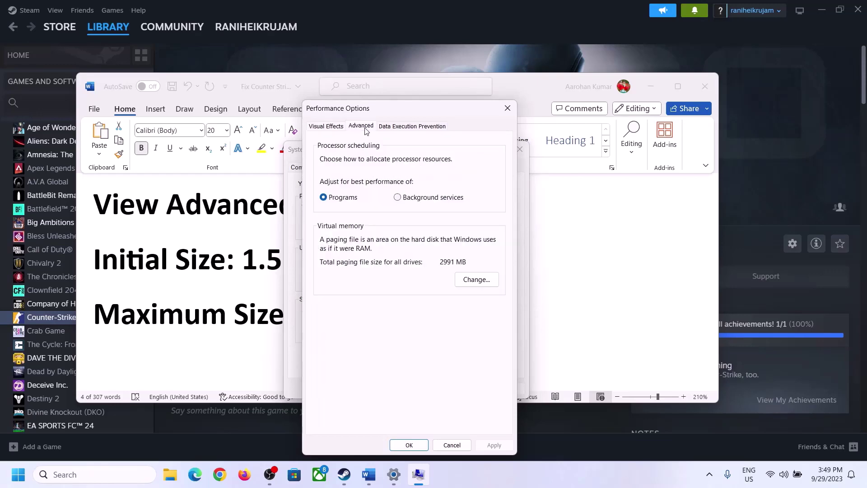
pyautogui.click(480, 280)
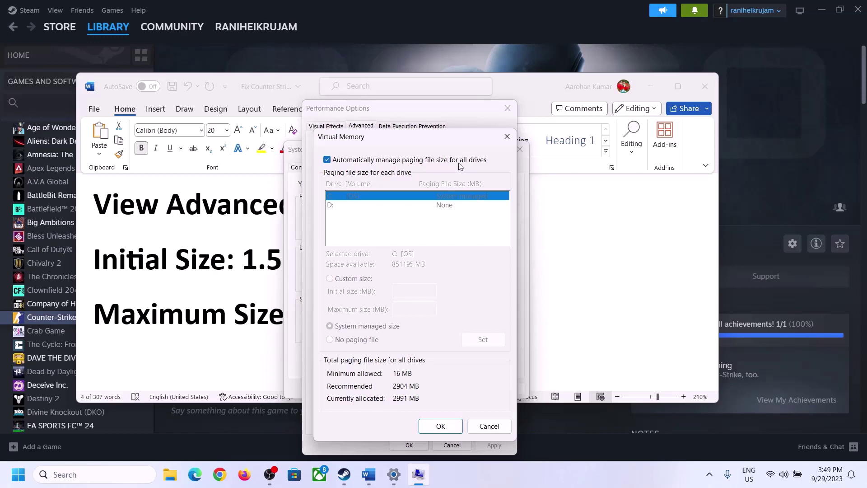
# Turn off automatic paging file management and choose a custom size for drive C:.
pyautogui.click(328, 162)
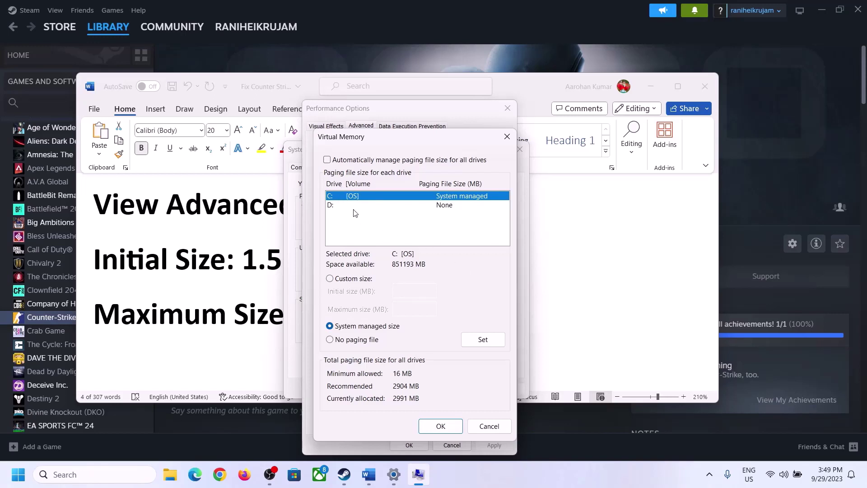
pyautogui.click(330, 279)
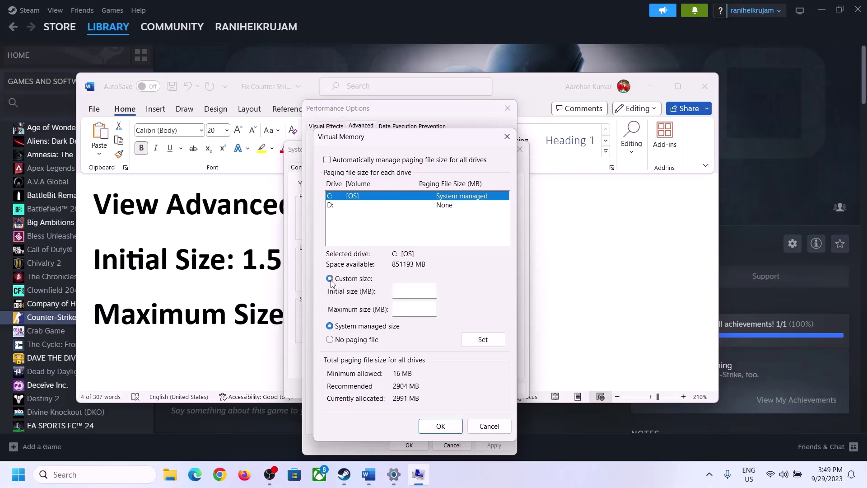
pyautogui.click(416, 291)
# Check the initial size formula in the Word document and the installed RAM on the System About page.
pyautogui.click(234, 268)
pyautogui.moveTo(248, 259); pyautogui.dragTo(402, 270)
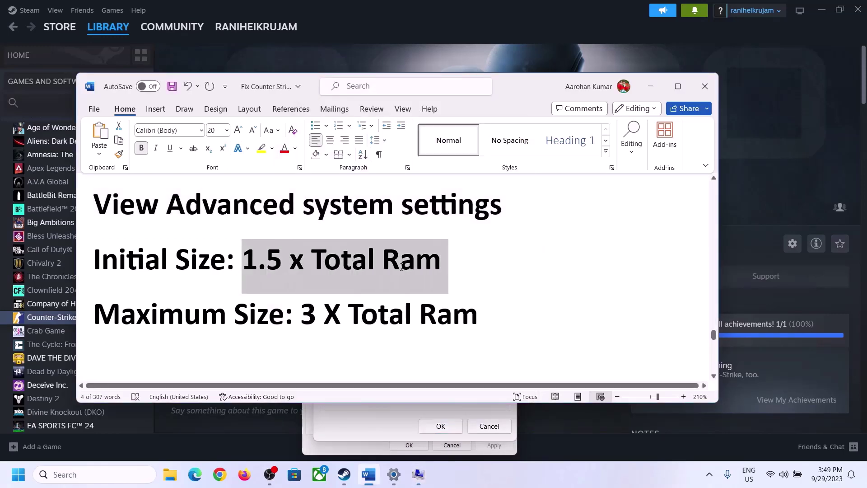
pyautogui.click(394, 477)
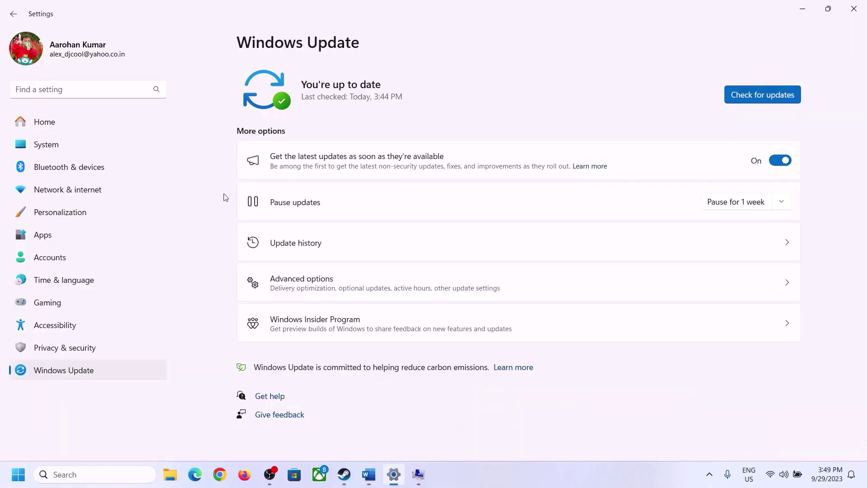
pyautogui.click(43, 145)
pyautogui.scroll(-5, 319, 329)
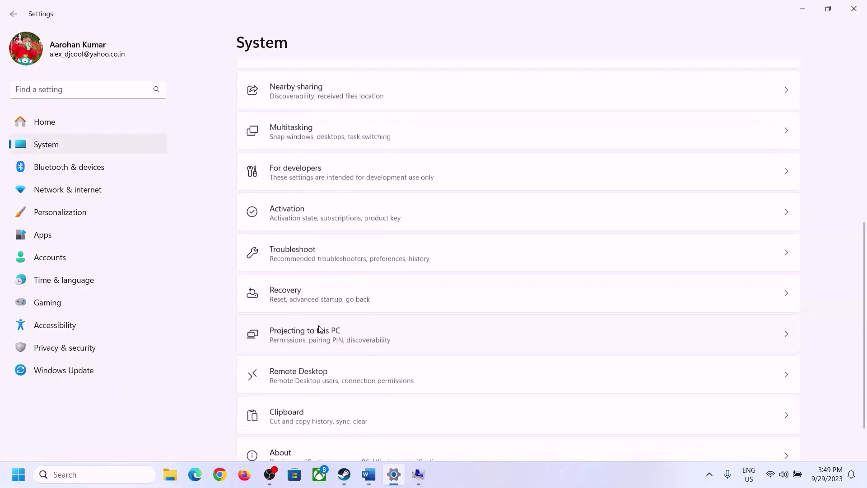
pyautogui.scroll(-2, 319, 328)
pyautogui.click(286, 429)
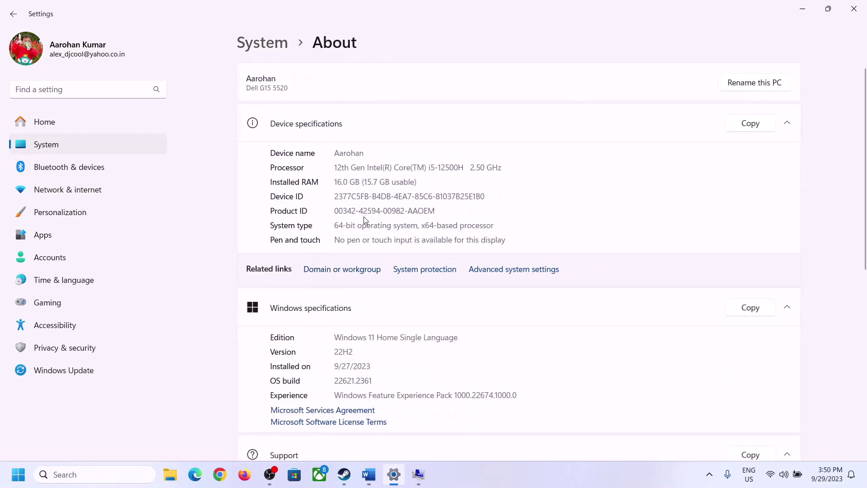
pyautogui.moveTo(344, 181); pyautogui.dragTo(330, 181)
pyautogui.click(342, 181)
pyautogui.moveTo(342, 181); pyautogui.dragTo(333, 180)
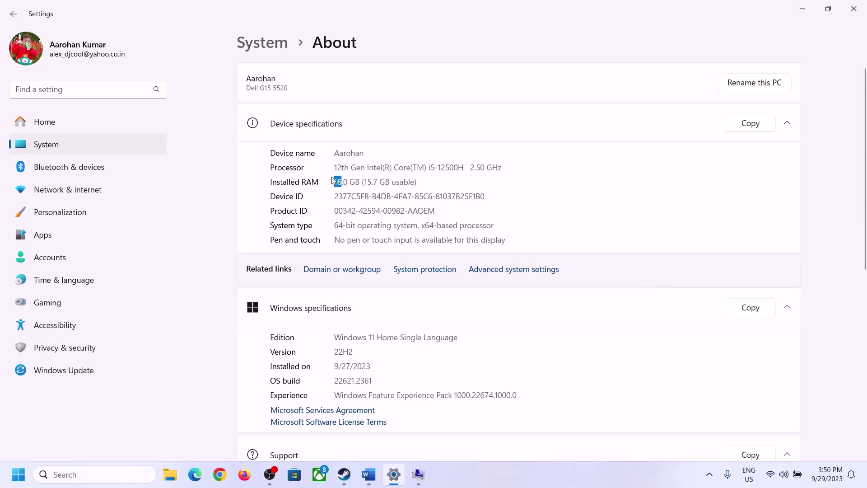
# Return to the Virtual Memory dialog, launch Calculator with the calc command and place it beside the dialog.
pyautogui.click(418, 474)
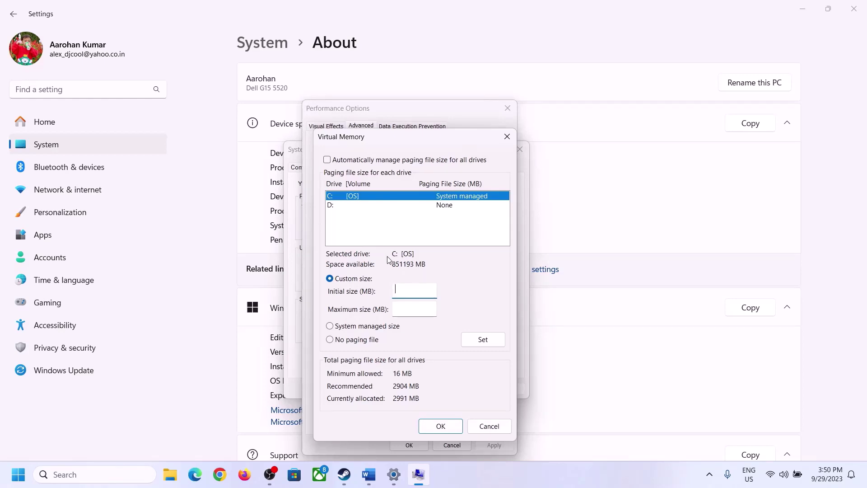
pyautogui.moveTo(394, 474)
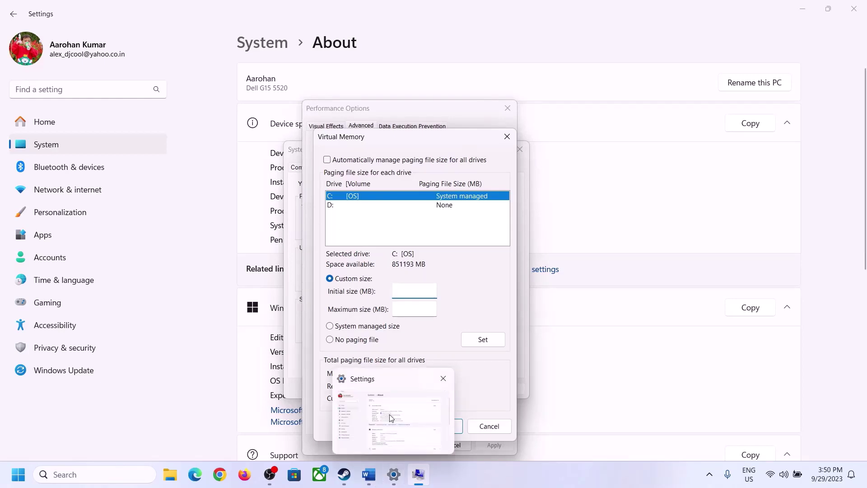
pyautogui.press('super+r')
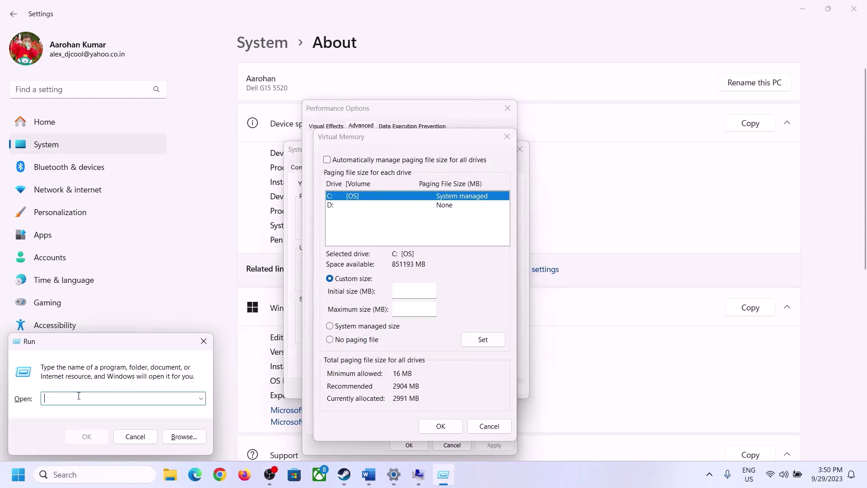
pyautogui.write('calc')
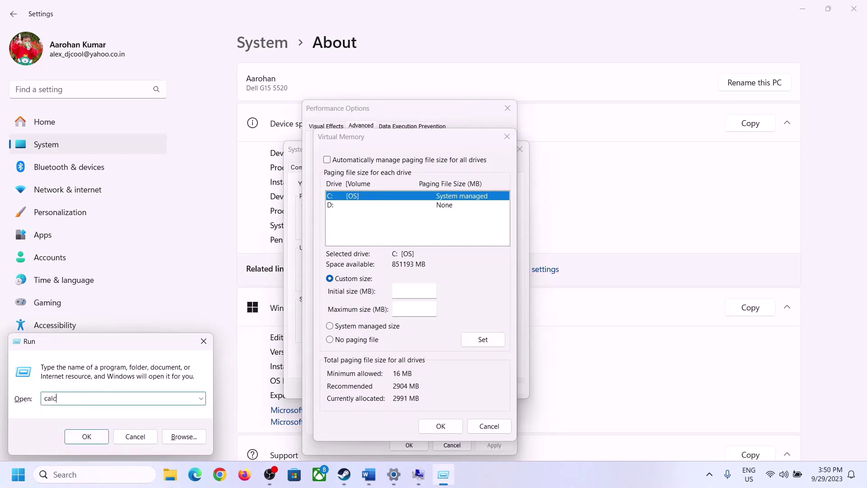
pyautogui.click(86, 436)
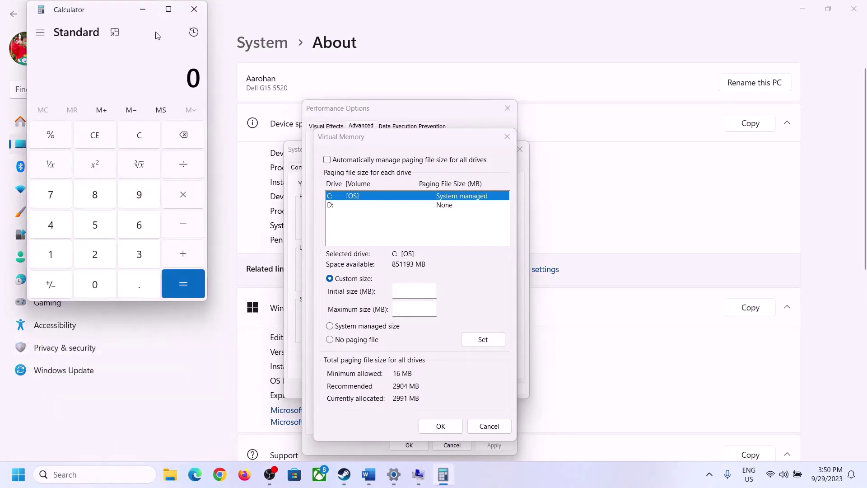
pyautogui.moveTo(107, 16); pyautogui.dragTo(632, 148)
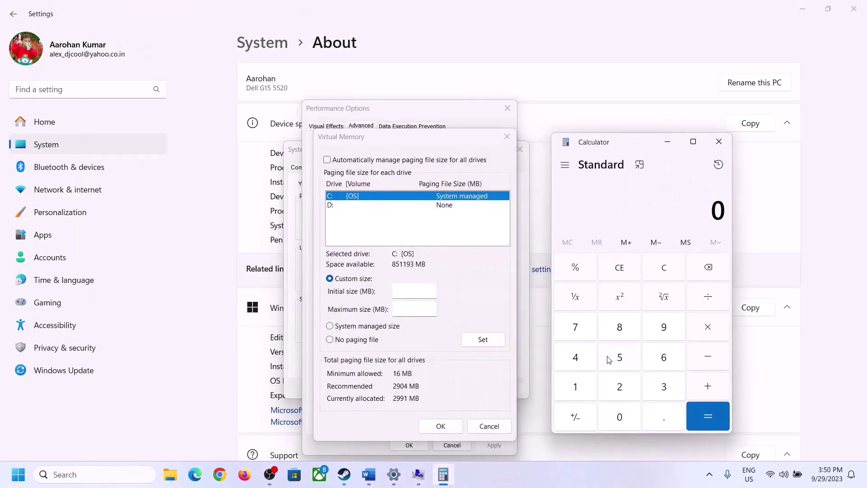
# Check the initial size formula in the Word document and multiply 16 by 1024 in Calculator.
pyautogui.click(369, 482)
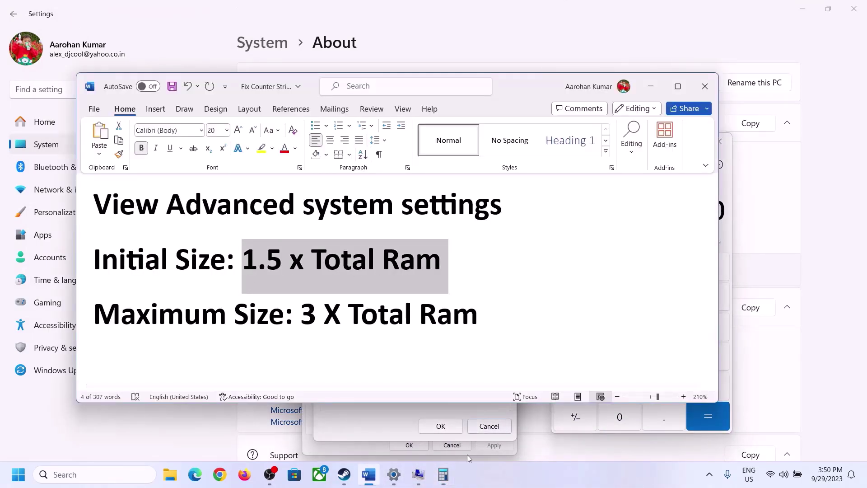
pyautogui.click(443, 474)
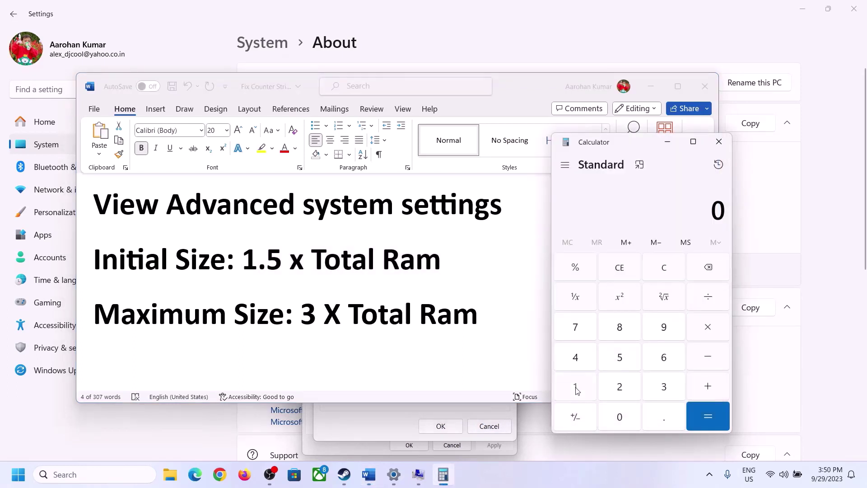
pyautogui.click(576, 388)
pyautogui.click(660, 361)
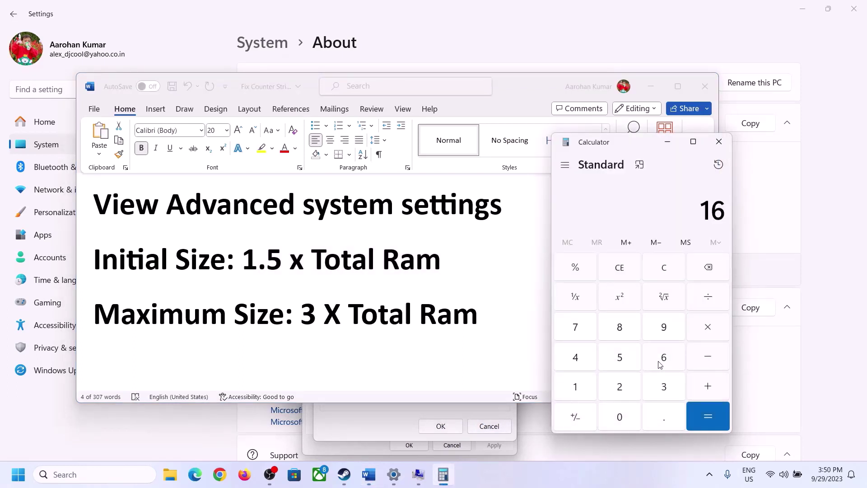
pyautogui.click(661, 276)
pyautogui.click(581, 387)
pyautogui.click(663, 359)
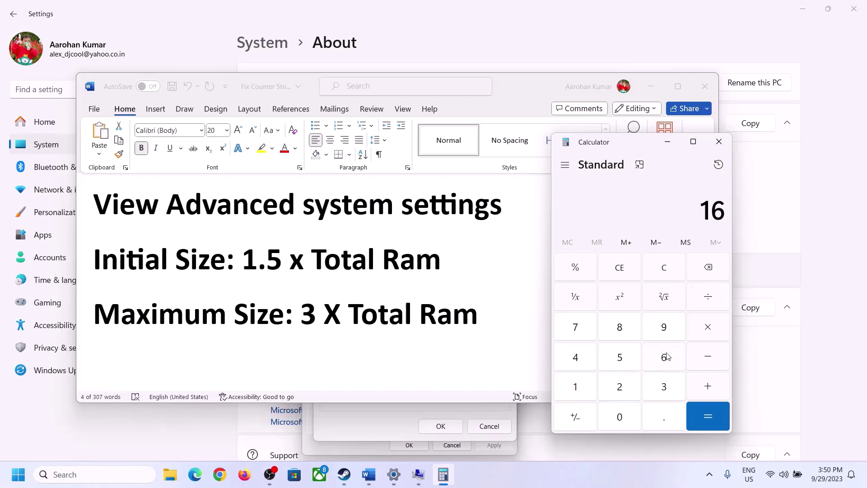
pyautogui.click(708, 333)
pyautogui.click(582, 389)
pyautogui.click(620, 416)
pyautogui.click(620, 387)
pyautogui.click(581, 362)
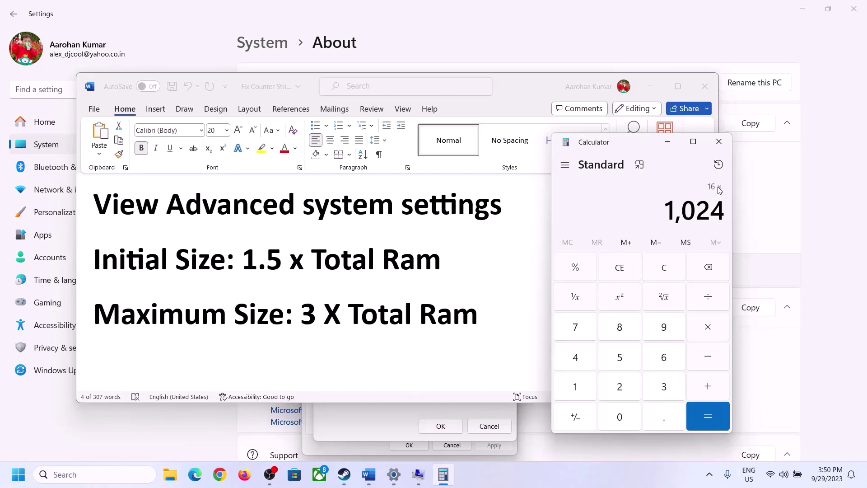
pyautogui.click(707, 417)
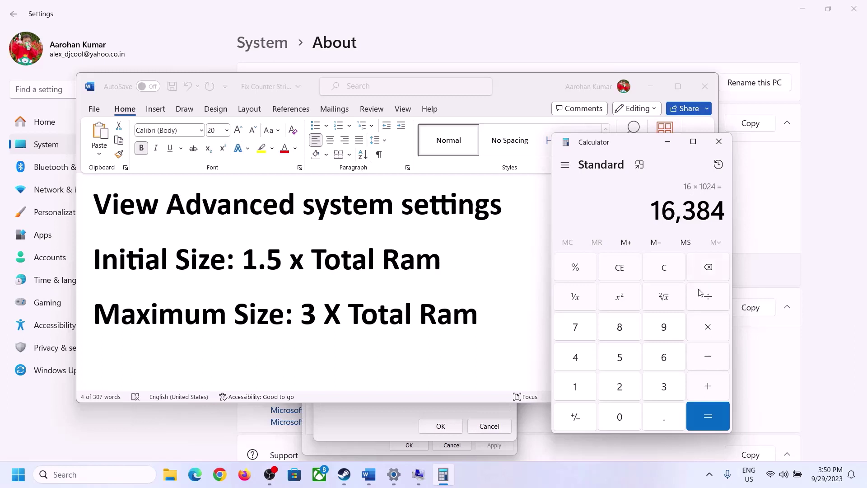
# Multiply the RAM figure by 1.5 in Calculator and set the paging file's initial size to 24576 MB.
pyautogui.click(711, 331)
pyautogui.click(587, 389)
pyautogui.click(658, 417)
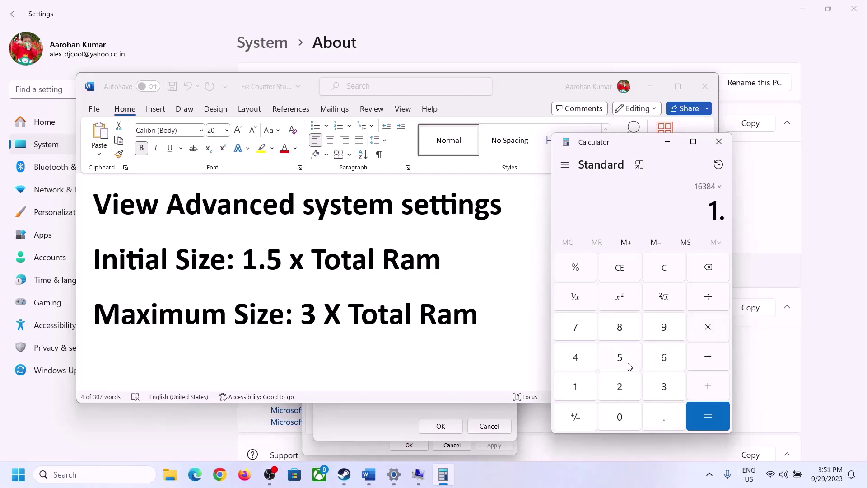
pyautogui.click(629, 366)
pyautogui.click(707, 416)
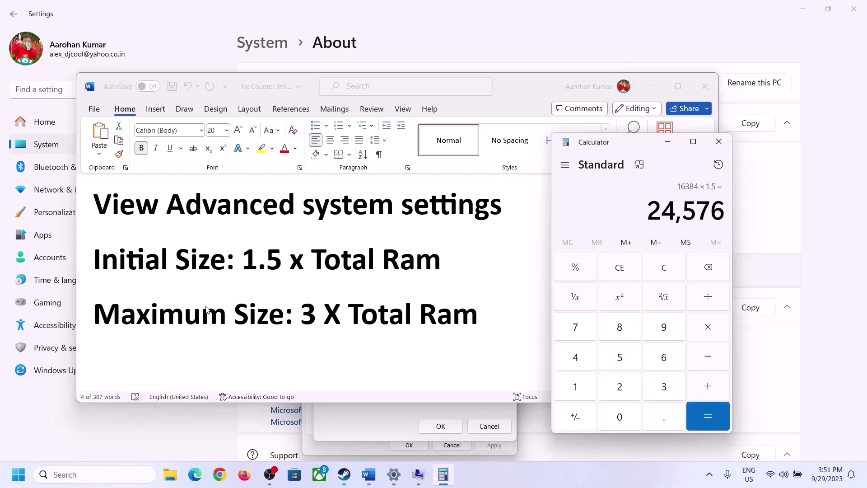
pyautogui.click(382, 425)
pyautogui.write('24576')
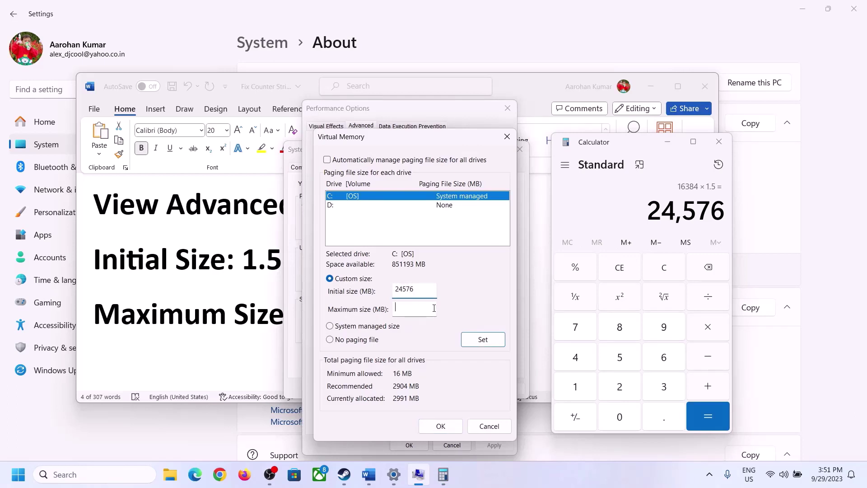
# Check the maximum size formula in Word and the installed RAM on the System About page, and clear Calculator.
pyautogui.click(248, 317)
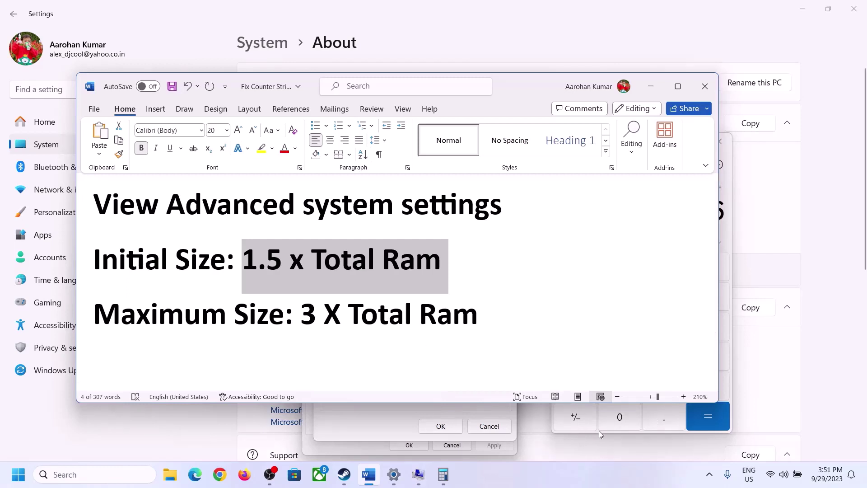
pyautogui.click(728, 234)
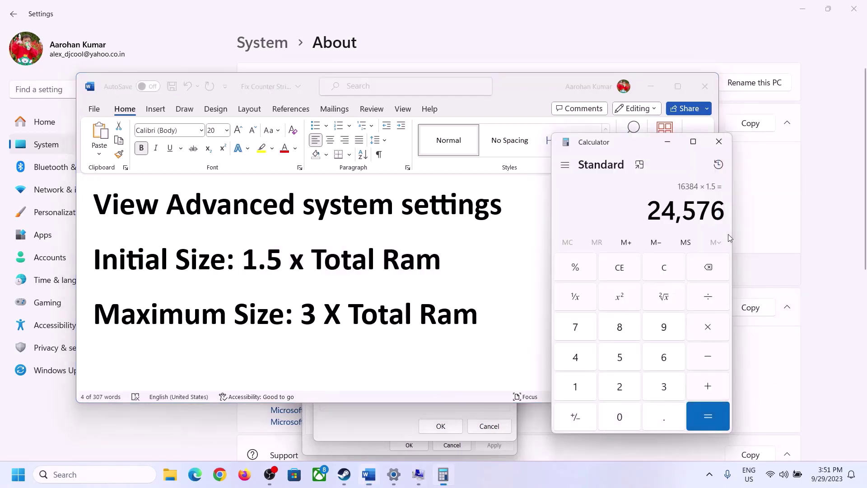
pyautogui.click(668, 268)
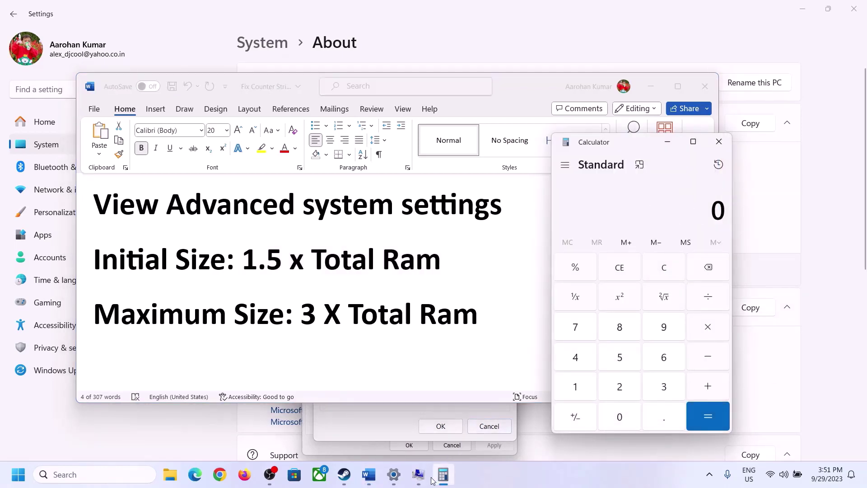
pyautogui.click(394, 474)
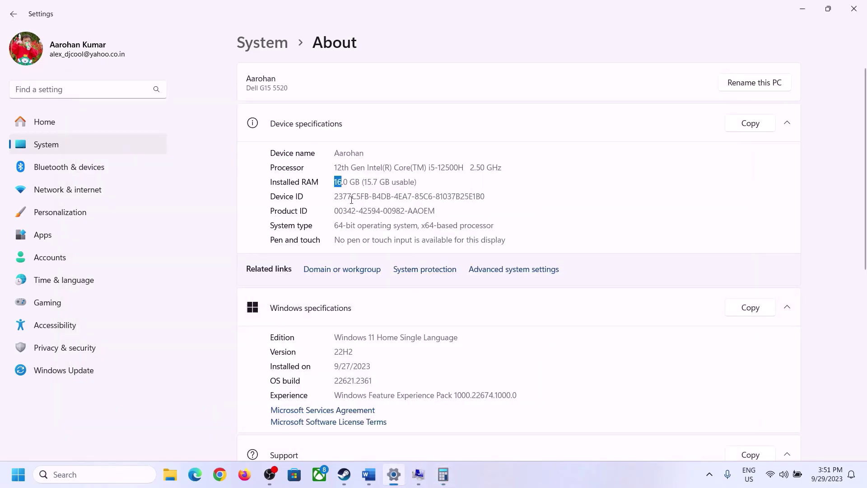
pyautogui.click(443, 474)
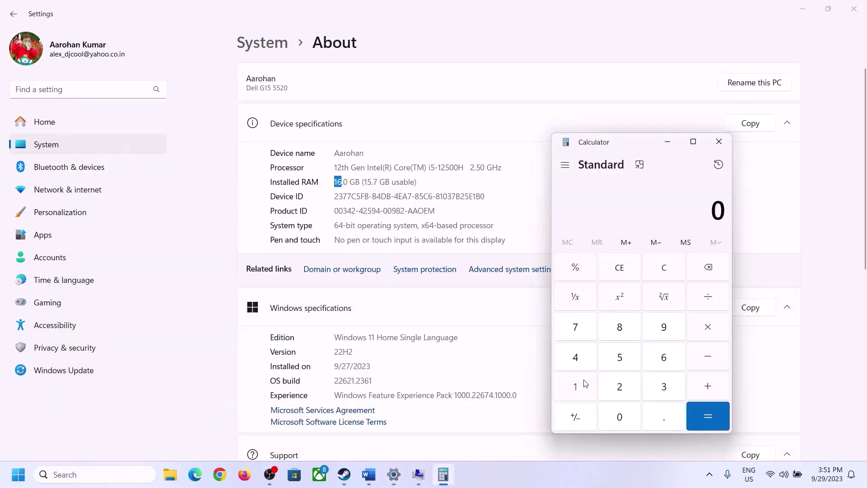
# Convert the 16 GB of installed RAM to megabytes again by calculating 16 × 1024.
pyautogui.click(583, 383)
pyautogui.click(660, 358)
pyautogui.click(702, 328)
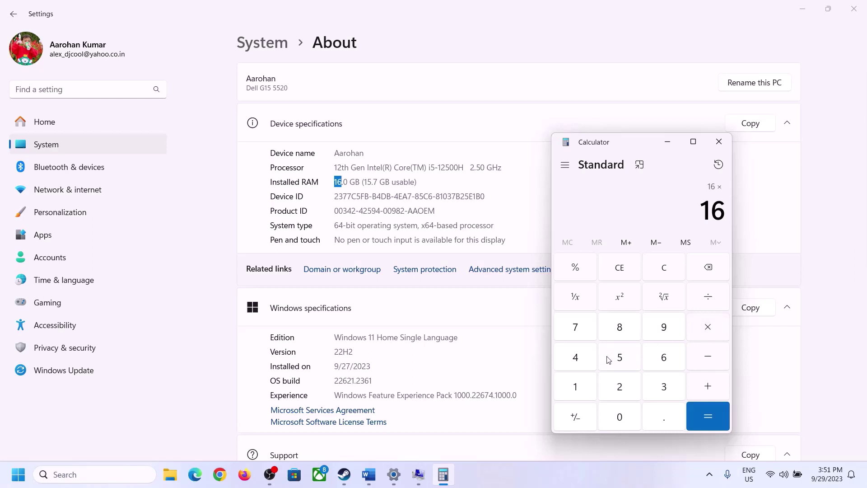
pyautogui.click(578, 380)
pyautogui.click(612, 414)
pyautogui.click(603, 379)
pyautogui.click(580, 363)
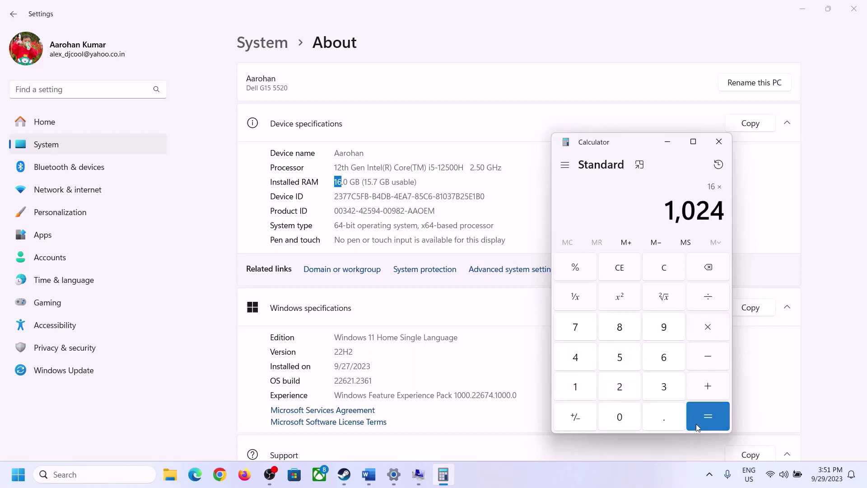
pyautogui.click(695, 409)
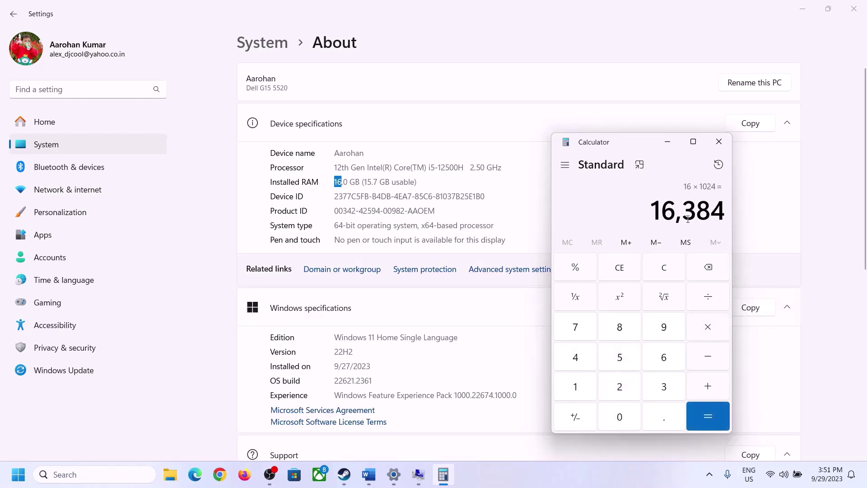
# Multiply the RAM figure by 3 per the Word formula and set the paging file's maximum size to 49152 MB.
pyautogui.click(369, 474)
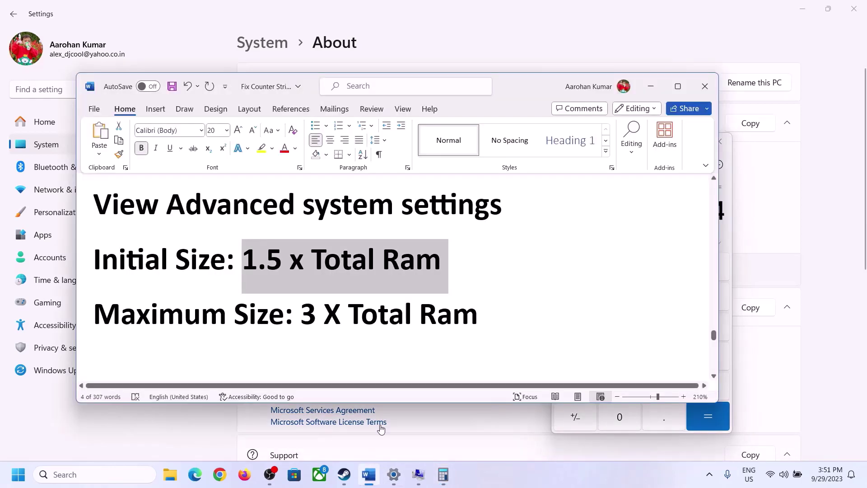
pyautogui.click(443, 474)
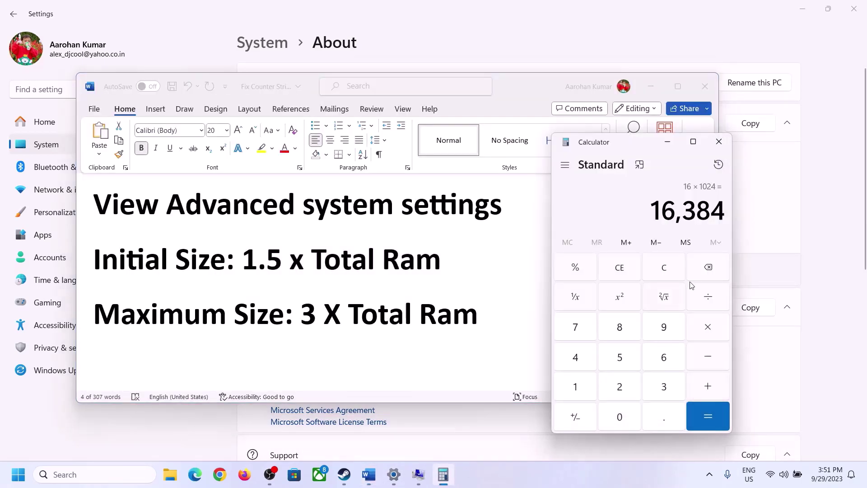
pyautogui.click(709, 334)
pyautogui.click(660, 387)
pyautogui.click(714, 415)
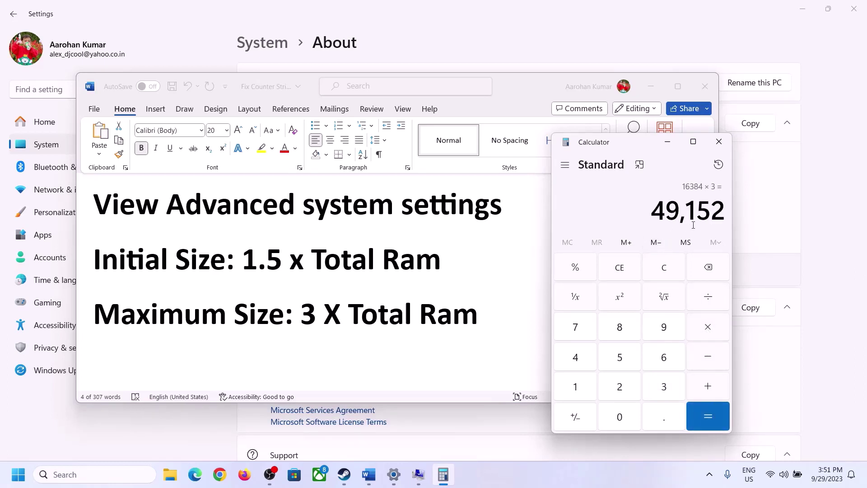
pyautogui.click(424, 472)
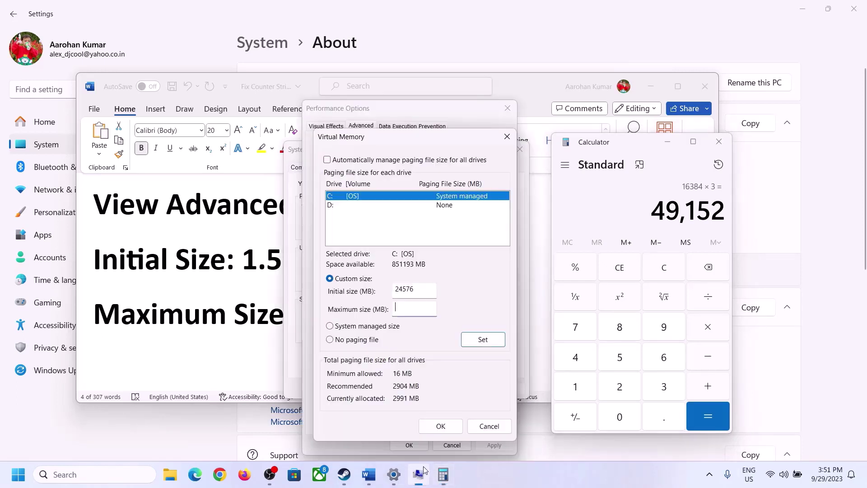
pyautogui.write('49152')
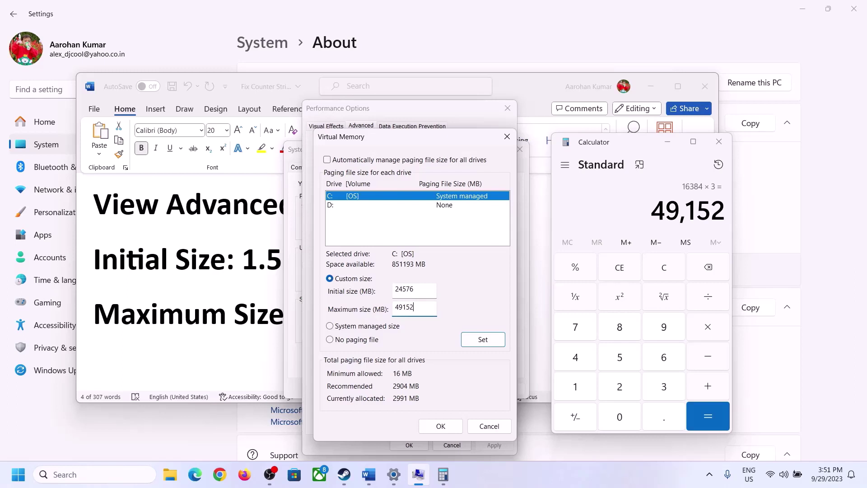
# Apply the custom paging file size, confirm the open system dialogs and dismiss the restart prompt without restarting.
pyautogui.click(482, 341)
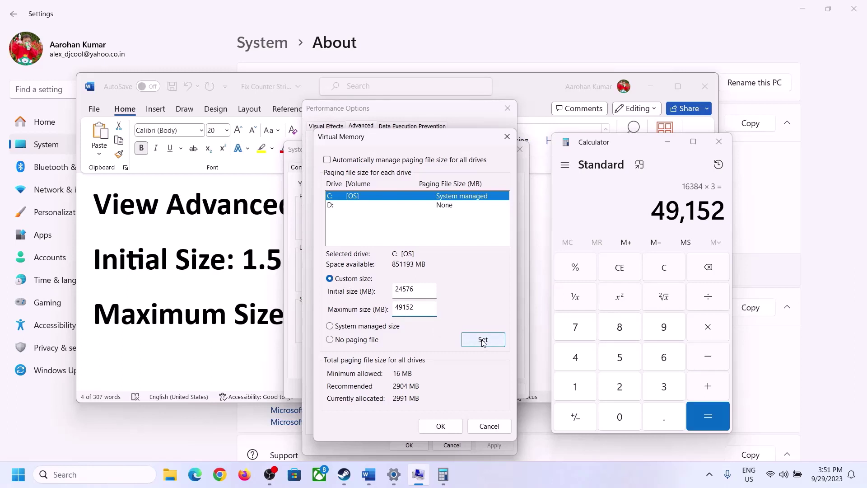
pyautogui.click(444, 427)
pyautogui.click(537, 278)
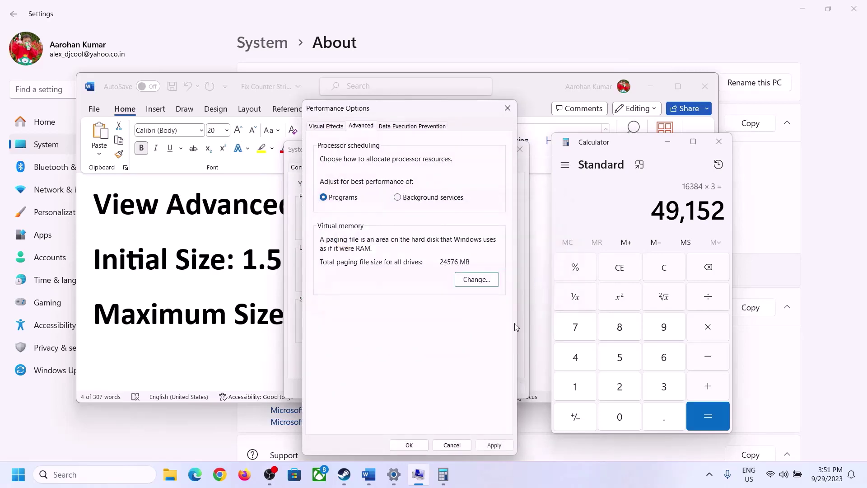
pyautogui.click(409, 445)
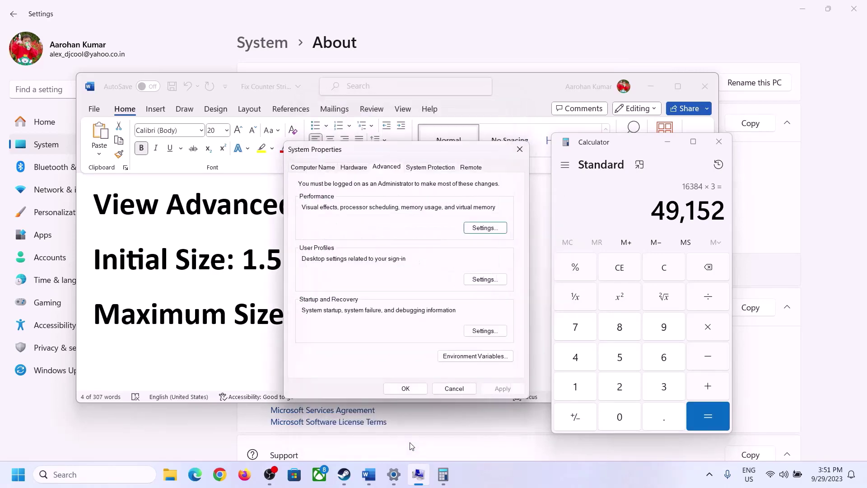
pyautogui.click(408, 388)
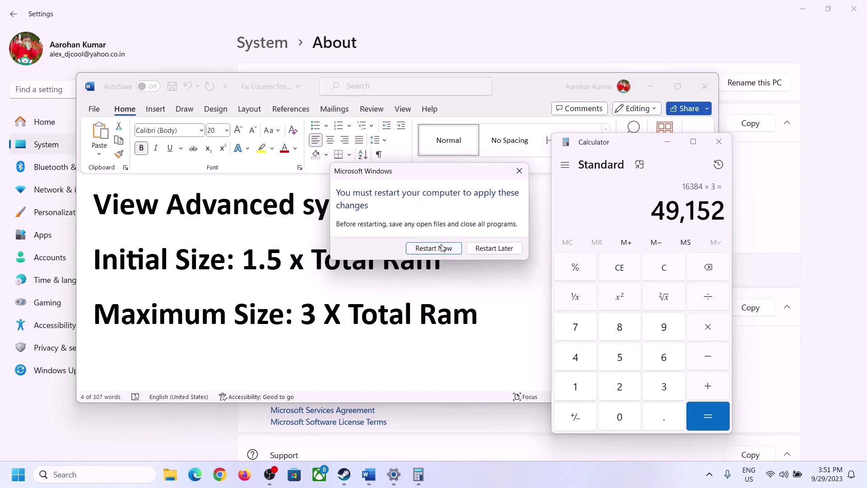
pyautogui.click(518, 168)
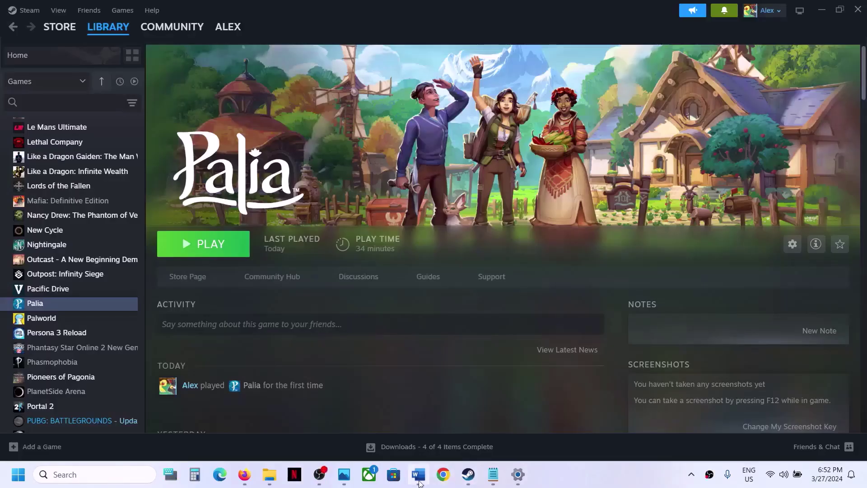
# Switch to the Word document and review Step 10 about backing up and renaming or deleting the save game files.
pyautogui.click(419, 472)
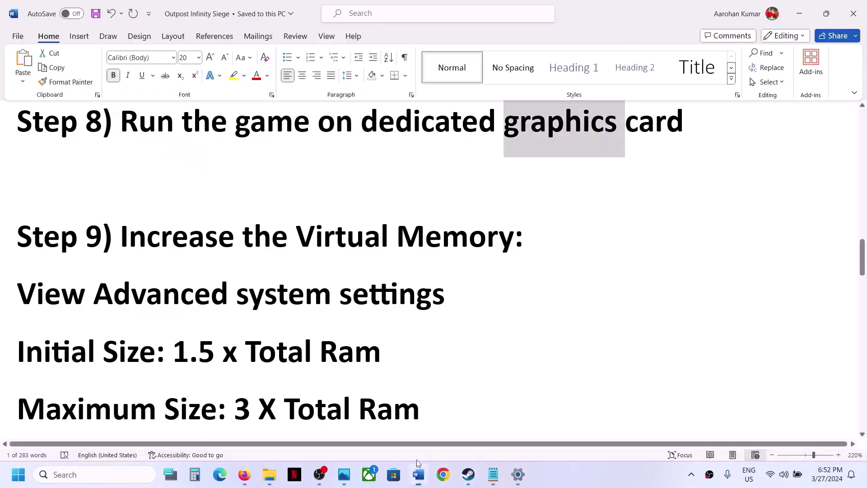
pyautogui.scroll(-5, 345, 298)
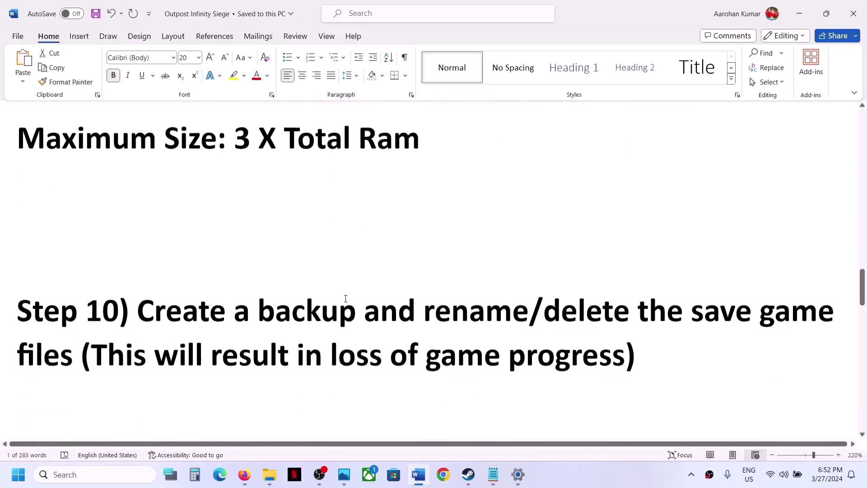
pyautogui.moveTo(149, 316); pyautogui.dragTo(69, 356)
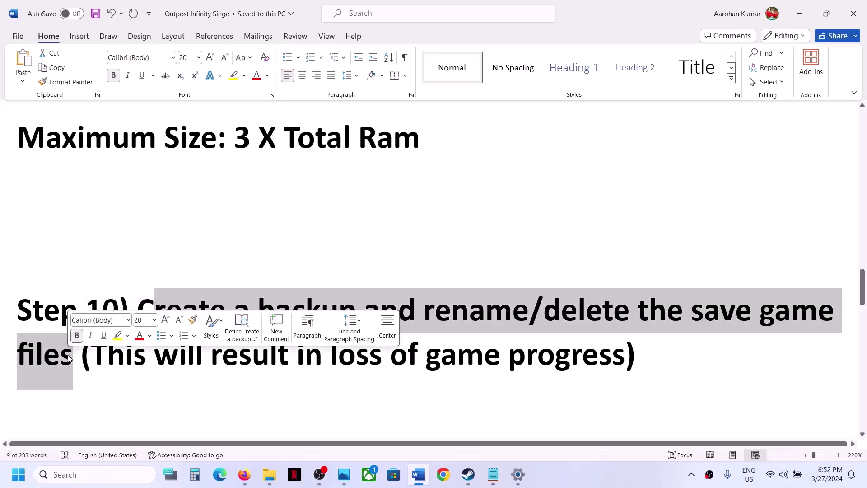
pyautogui.click(98, 357)
pyautogui.moveTo(98, 357); pyautogui.dragTo(602, 338)
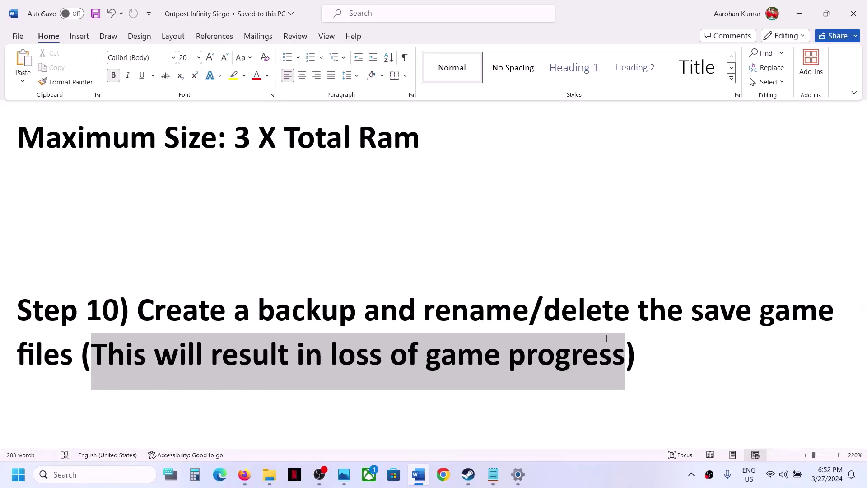
pyautogui.moveTo(606, 338); pyautogui.dragTo(605, 338)
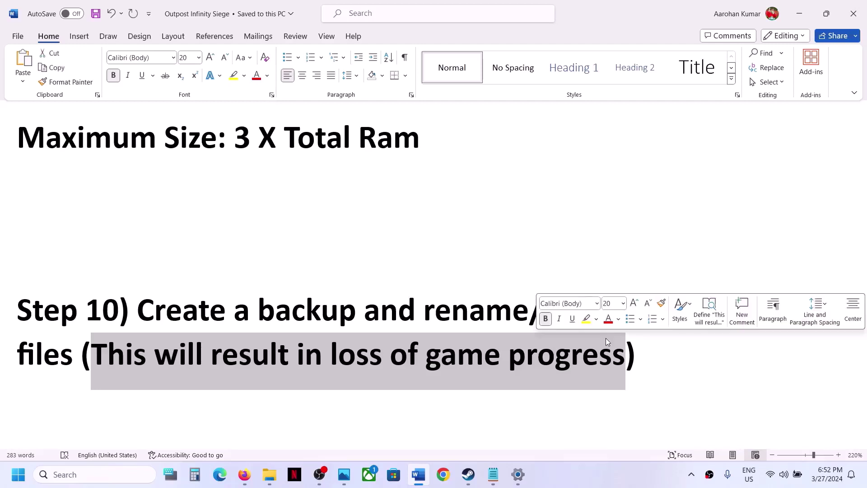
# Open a new File Explorer window and go to the current user's profile folder under Users on drive C.
pyautogui.rightClick(269, 474)
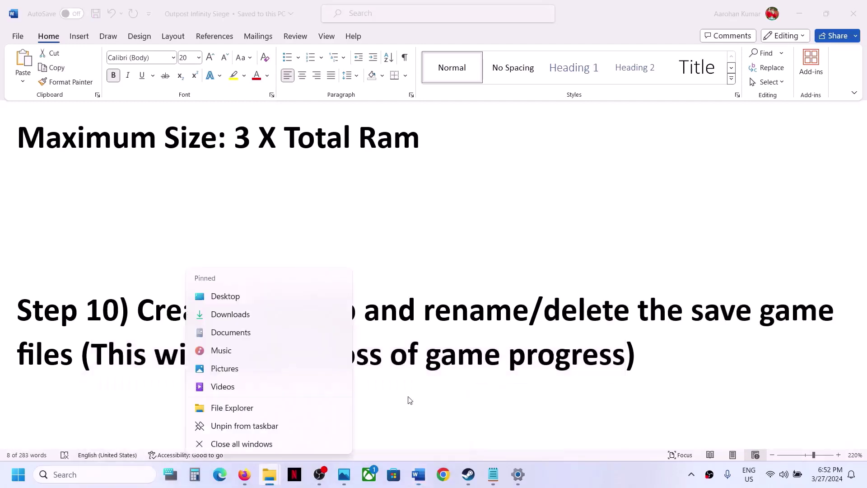
pyautogui.click(231, 415)
pyautogui.click(153, 118)
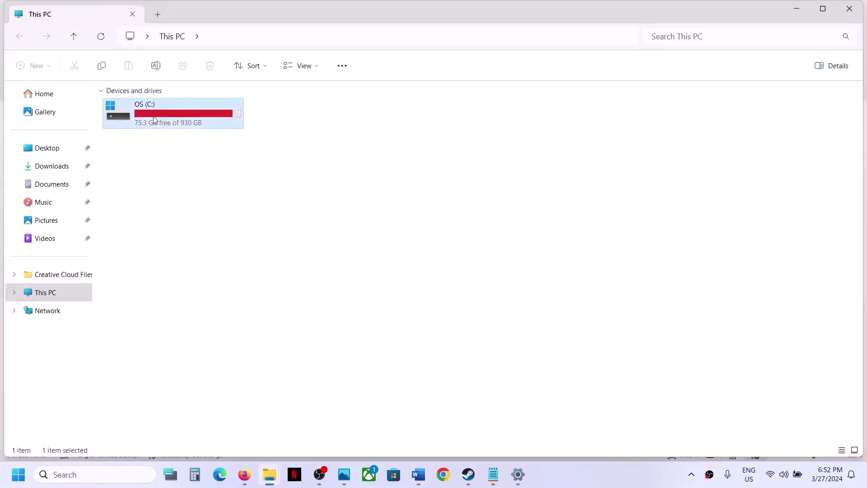
pyautogui.doubleClick(153, 118)
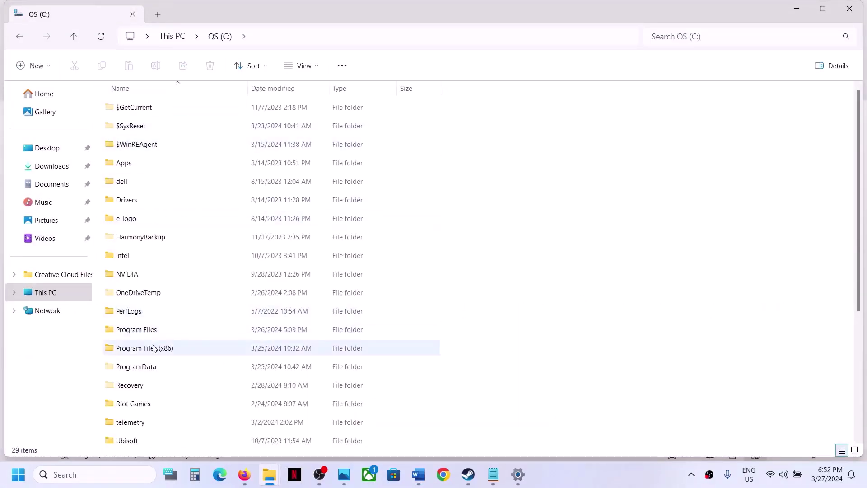
pyautogui.scroll(-3, 153, 348)
pyautogui.click(131, 335)
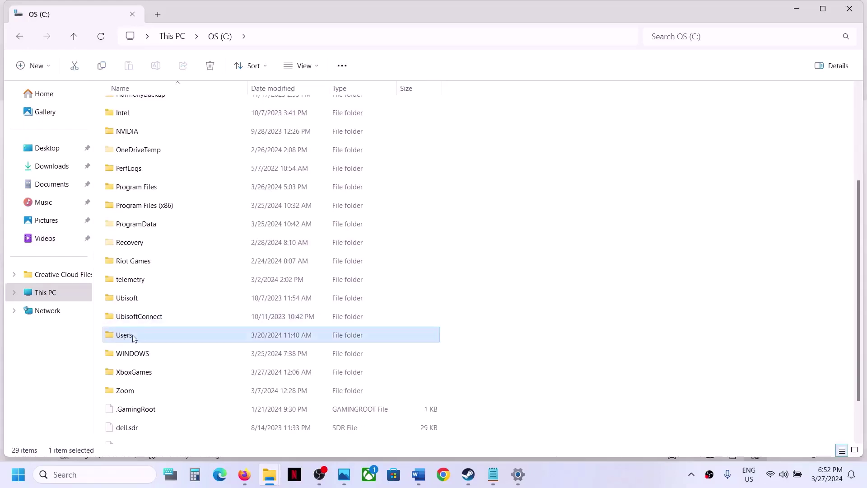
pyautogui.doubleClick(136, 339)
pyautogui.doubleClick(129, 111)
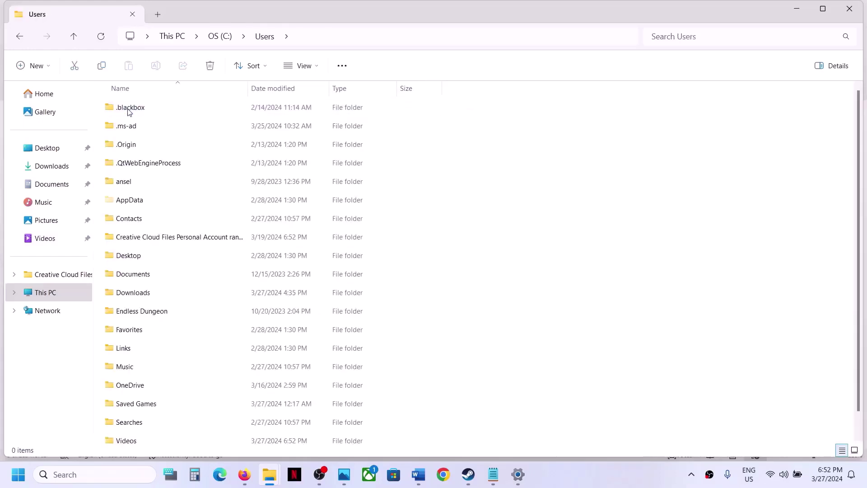
# Check that File Explorer is set to show hidden items and open the AppData\Local folder of the user profile.
pyautogui.click(141, 199)
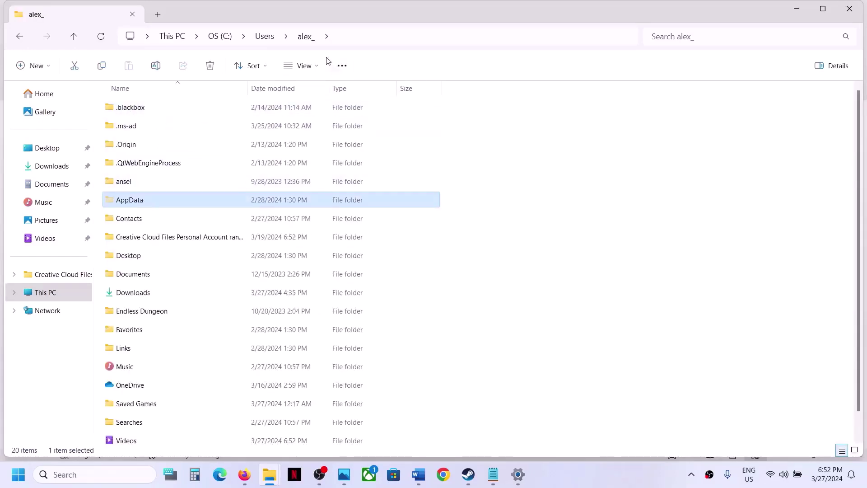
pyautogui.click(319, 66)
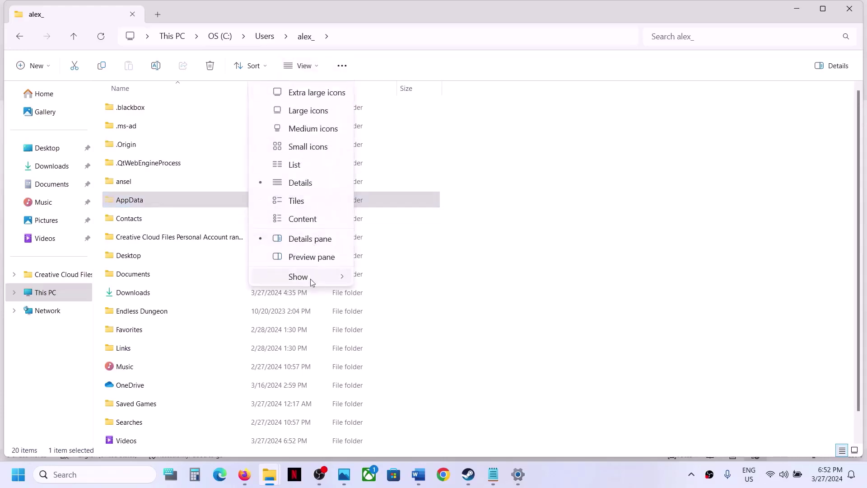
pyautogui.moveTo(312, 282)
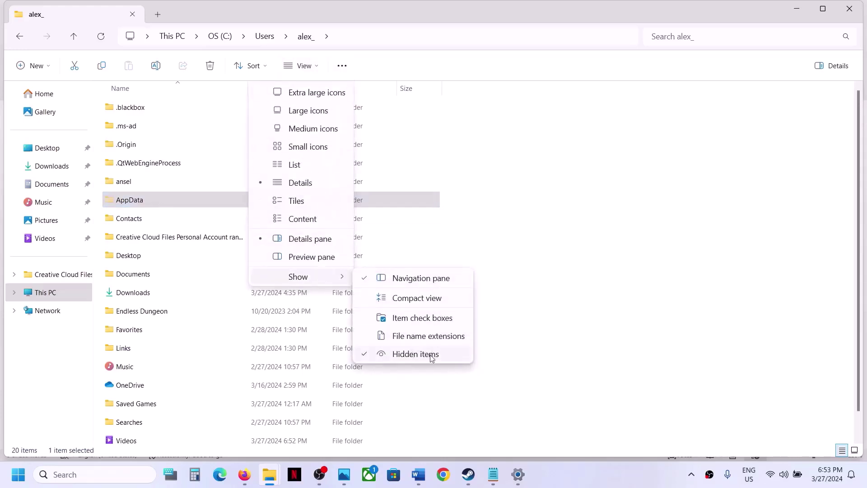
pyautogui.click(145, 203)
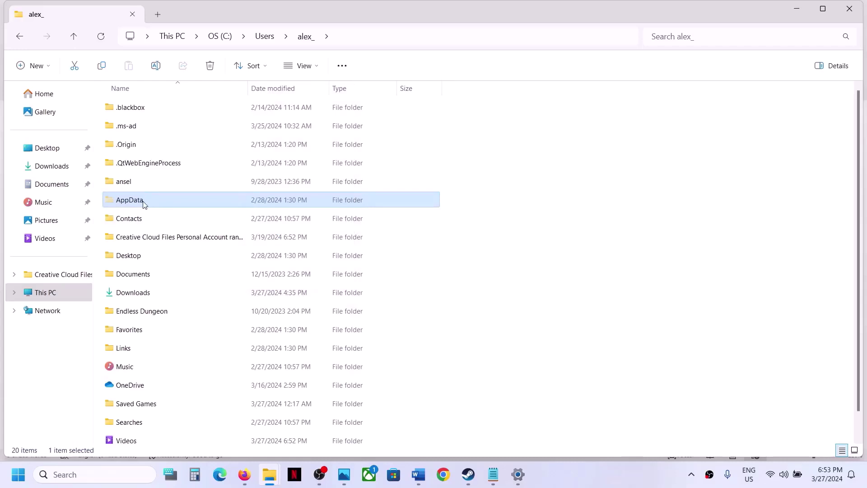
pyautogui.doubleClick(164, 204)
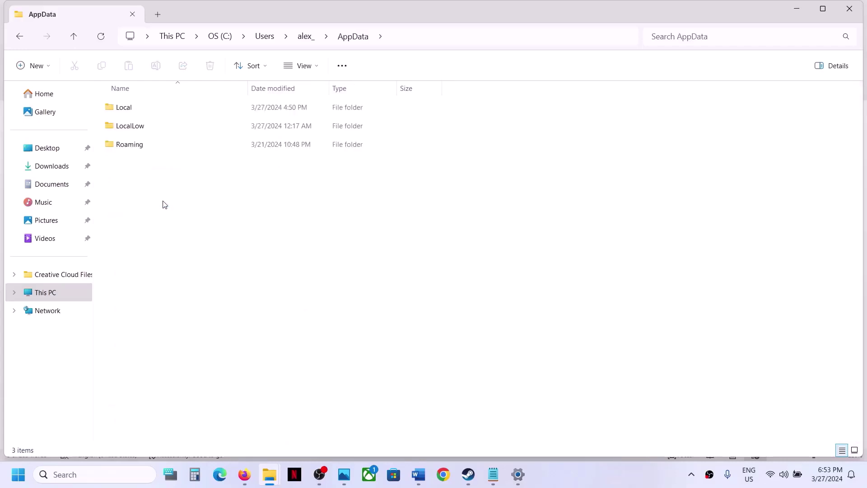
pyautogui.doubleClick(141, 109)
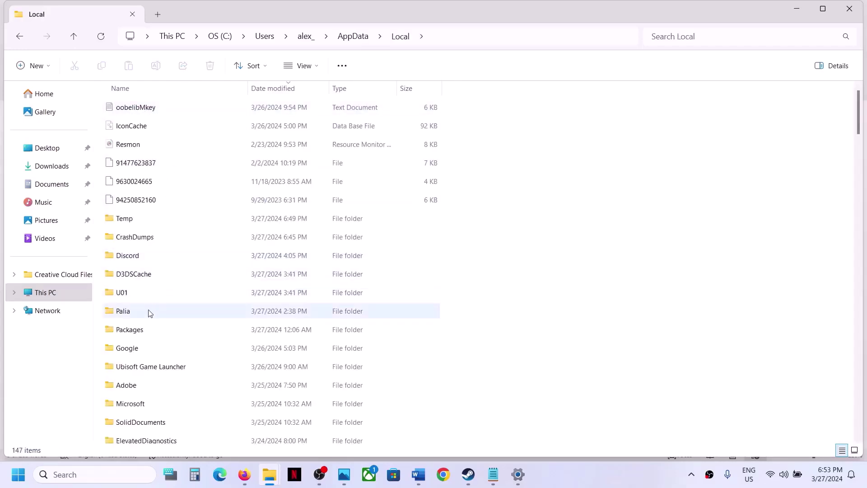
# Copy the Palia folder from AppData\Local to the desktop as a backup and return to the Local folder window.
pyautogui.click(135, 322)
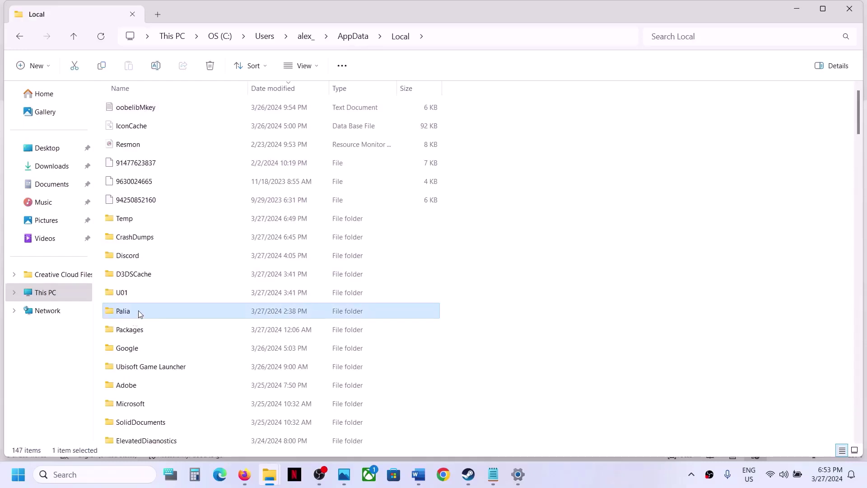
pyautogui.rightClick(140, 313)
pyautogui.click(180, 324)
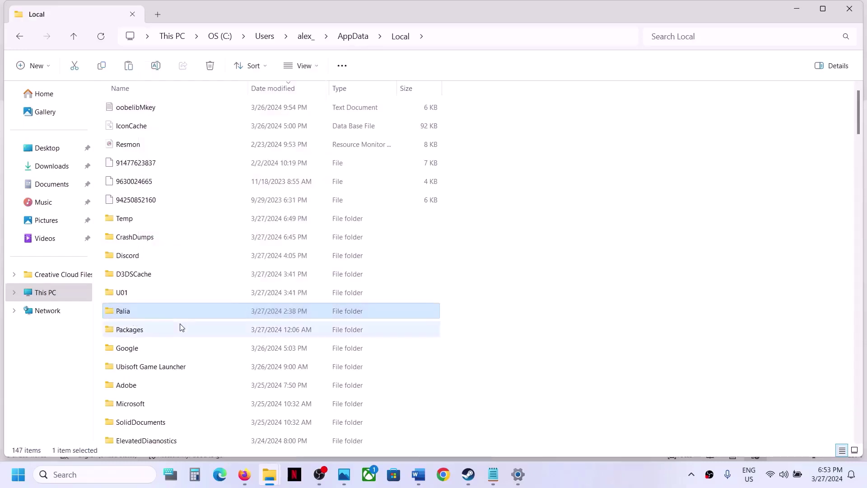
pyautogui.press('super+d')
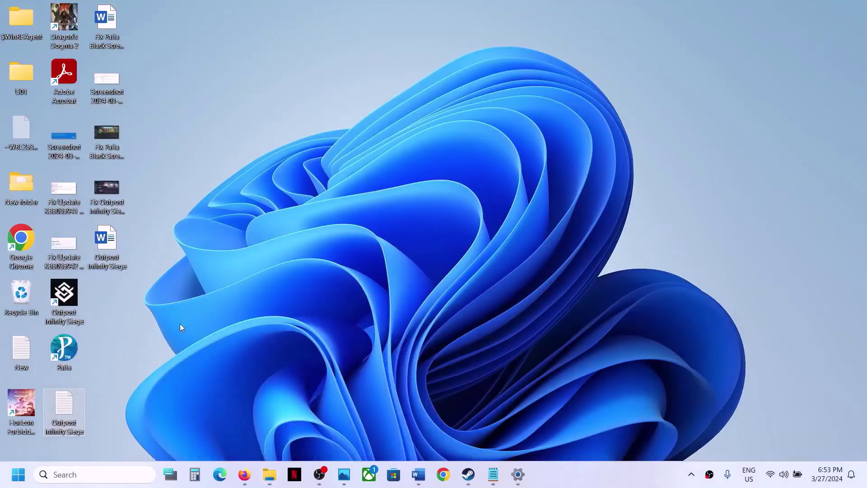
pyautogui.hotkey('ctrl', 'v')
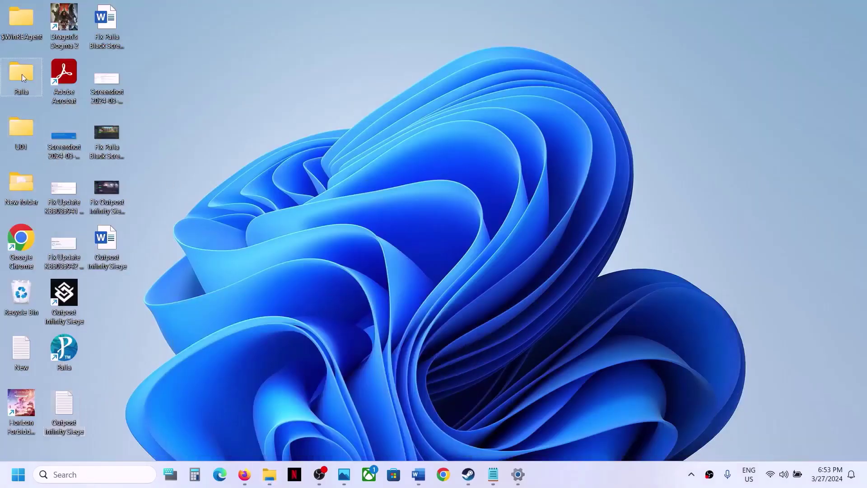
pyautogui.press('super+d')
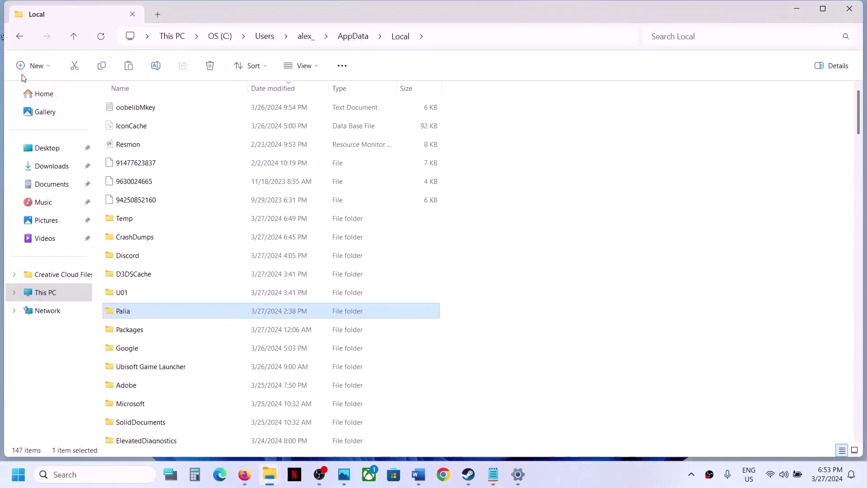
pyautogui.rightClick(124, 311)
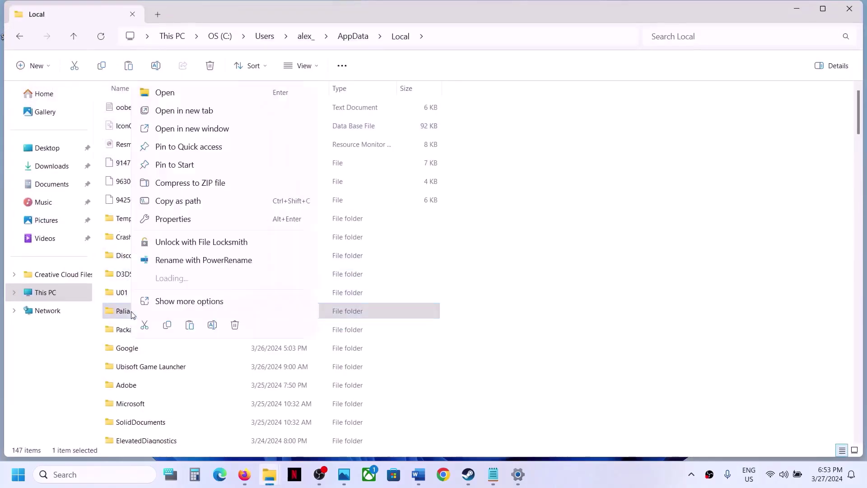
pyautogui.click(189, 325)
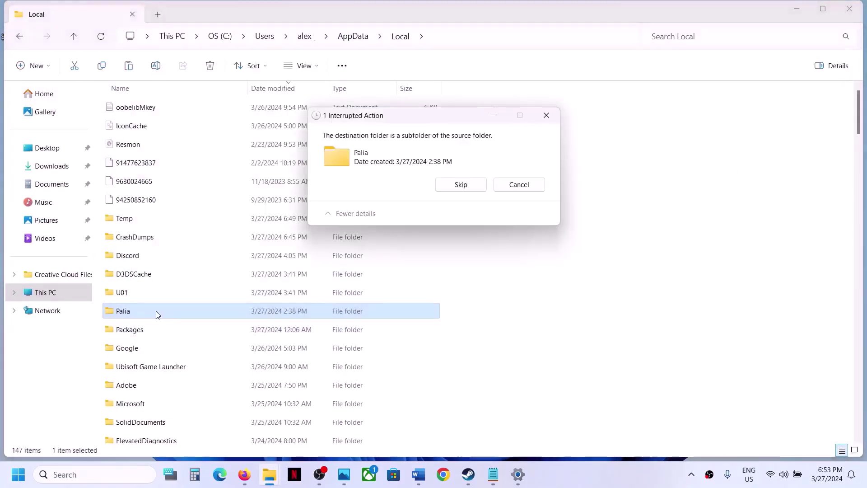
pyautogui.click(519, 184)
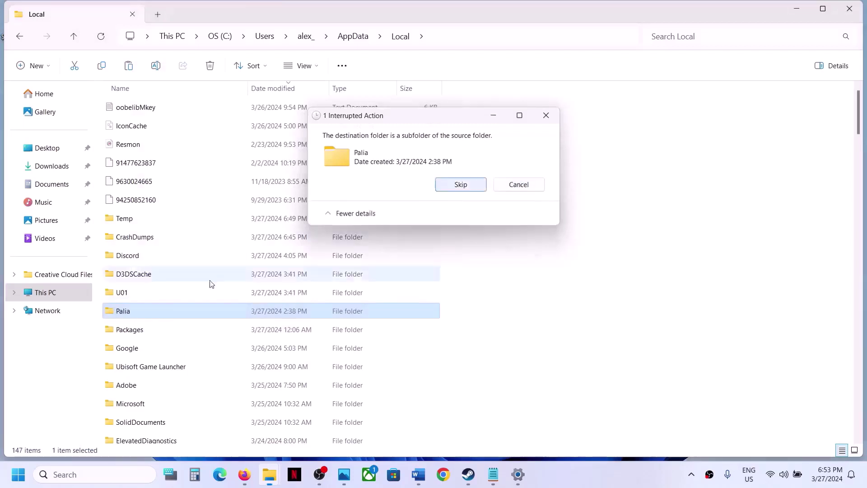
# Rename the Palia folder in AppData\Local to Palia.old and bring up the game's library page in Steam.
pyautogui.rightClick(140, 311)
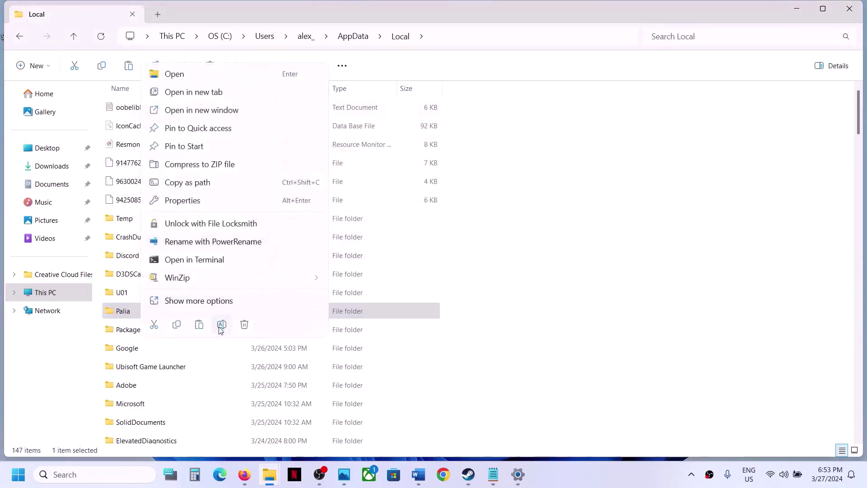
pyautogui.click(222, 325)
pyautogui.click(142, 312)
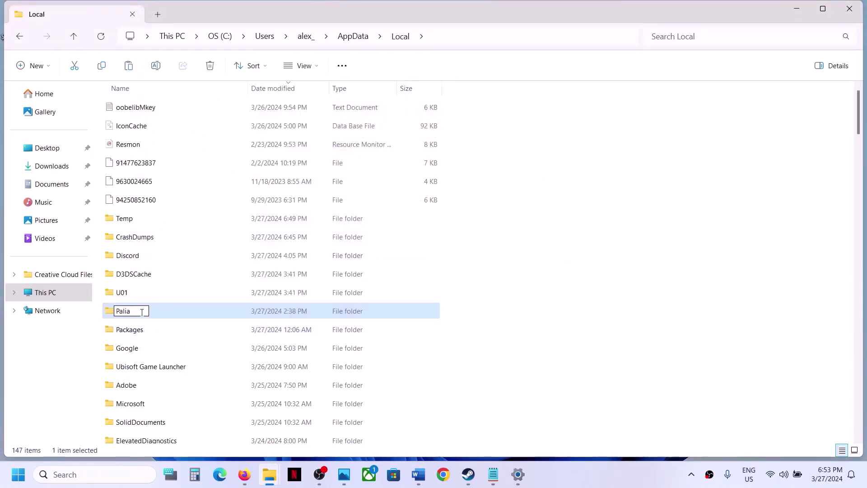
pyautogui.write('.old')
pyautogui.click(481, 368)
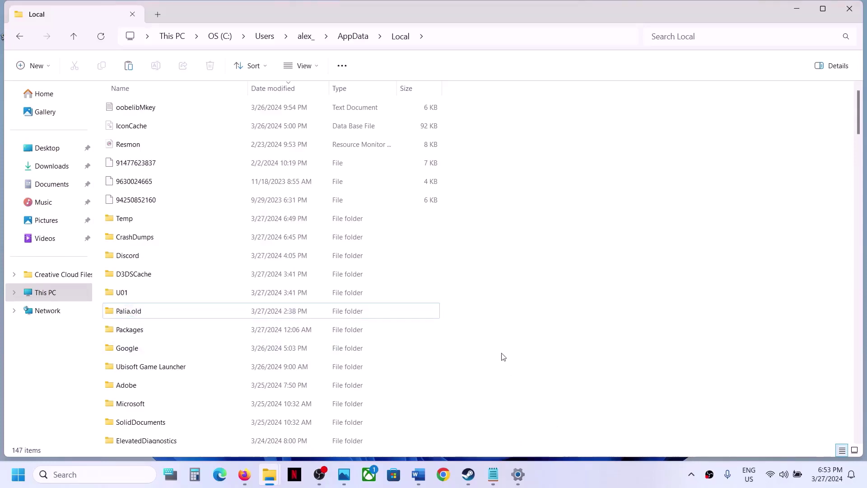
pyautogui.click(468, 474)
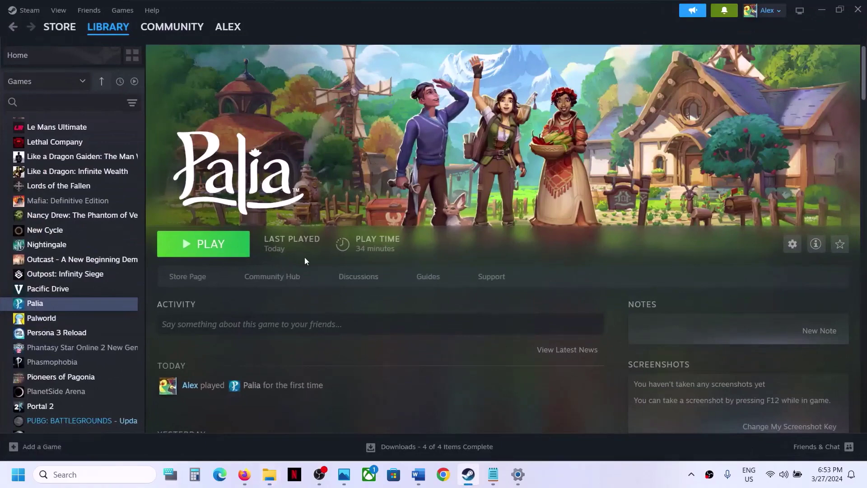
# Copy the Visual C++ download link from Step 11 of the Word document and open it in a maximized Chrome window.
pyautogui.click(418, 474)
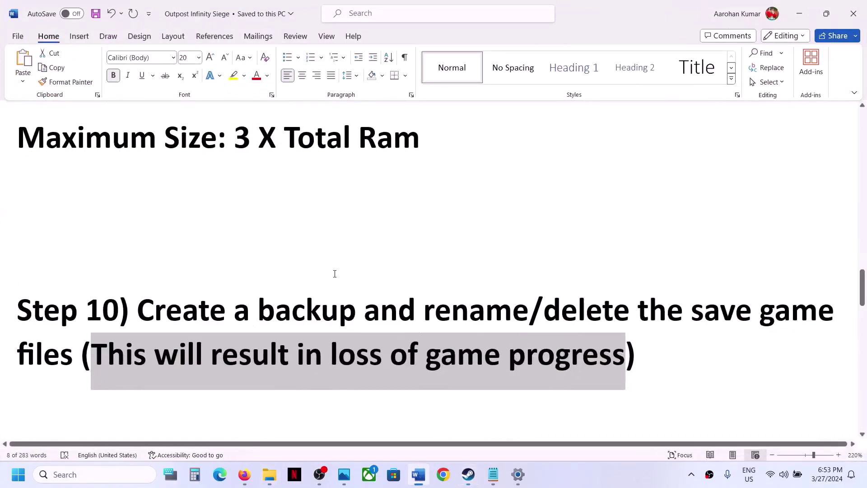
pyautogui.scroll(-3, 334, 273)
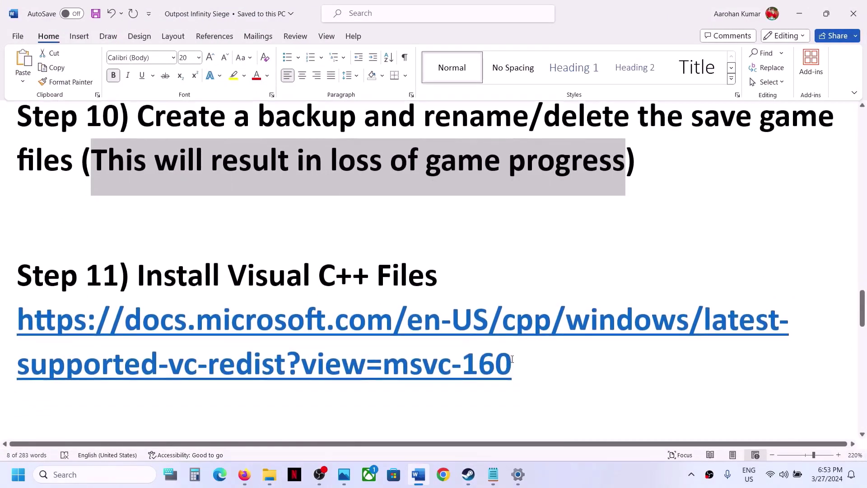
pyautogui.moveTo(522, 361); pyautogui.dragTo(59, 322)
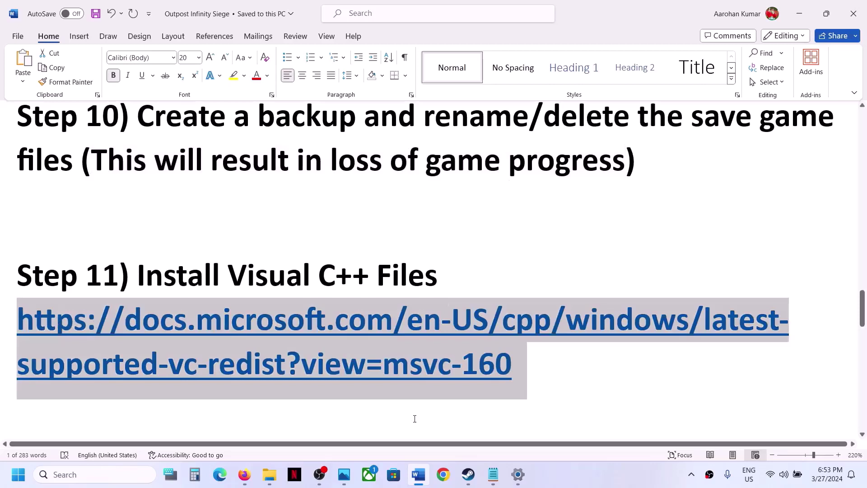
pyautogui.click(443, 474)
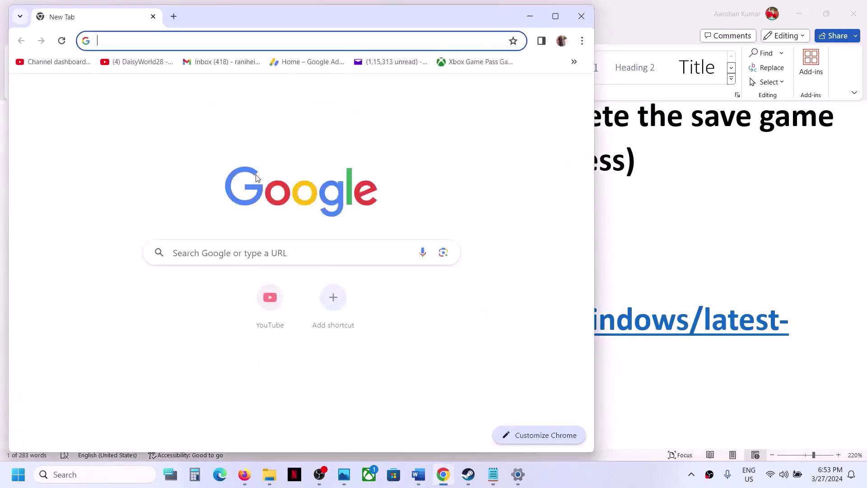
pyautogui.hotkey('ctrl', 'v')
pyautogui.press('Return')
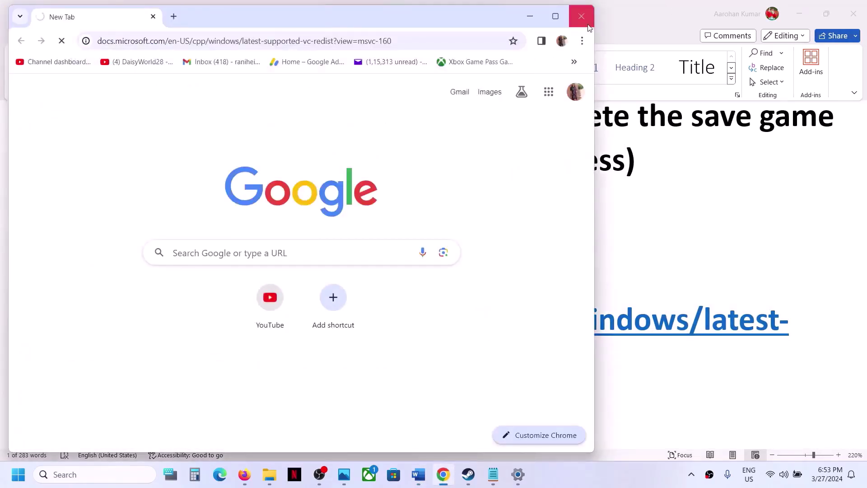
pyautogui.click(555, 16)
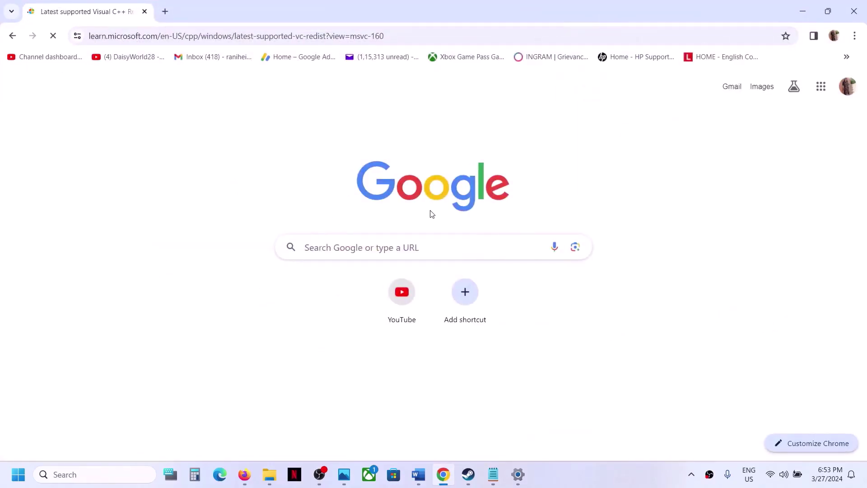
# Examine the Visual Studio 2015, 2017, 2019 and 2022 section and its X86 and X64 redistributable download entries.
pyautogui.scroll(-10, 430, 212)
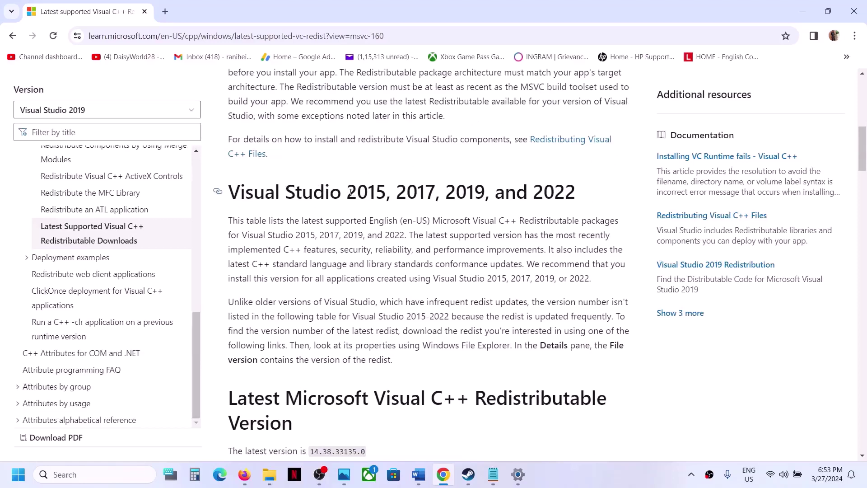
pyautogui.moveTo(351, 192); pyautogui.dragTo(568, 193)
pyautogui.click(349, 280)
pyautogui.scroll(-4, 348, 280)
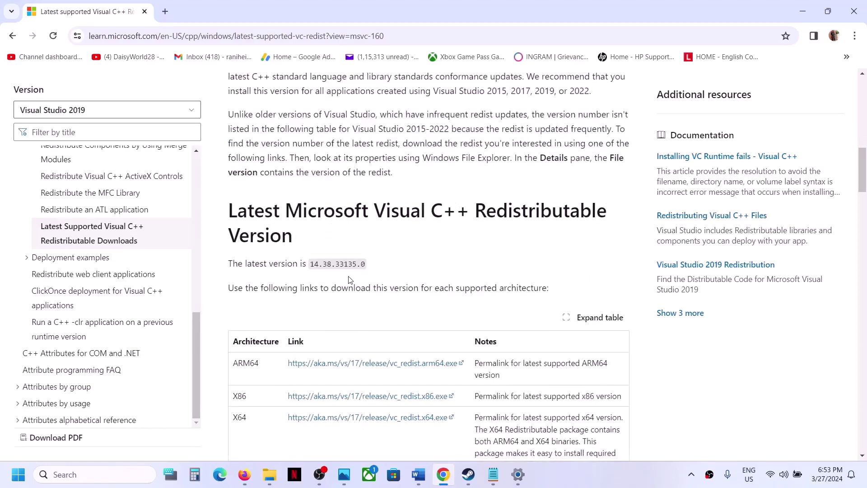
pyautogui.scroll(-2, 348, 280)
pyautogui.moveTo(237, 304); pyautogui.dragTo(284, 307)
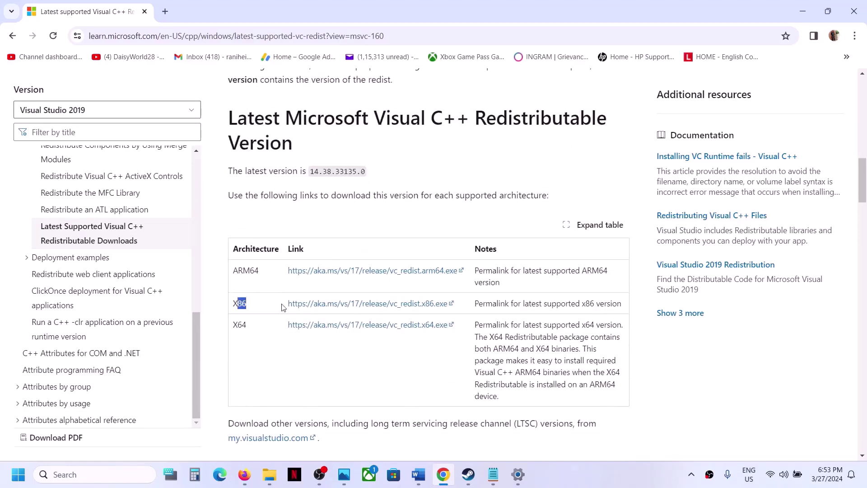
pyautogui.moveTo(232, 325); pyautogui.dragTo(263, 328)
pyautogui.moveTo(233, 304); pyautogui.dragTo(303, 302)
# Download the x86 Visual C++ 2015-2022 Redistributable, try to repair it with its installer and dismiss the error message.
pyautogui.click(341, 301)
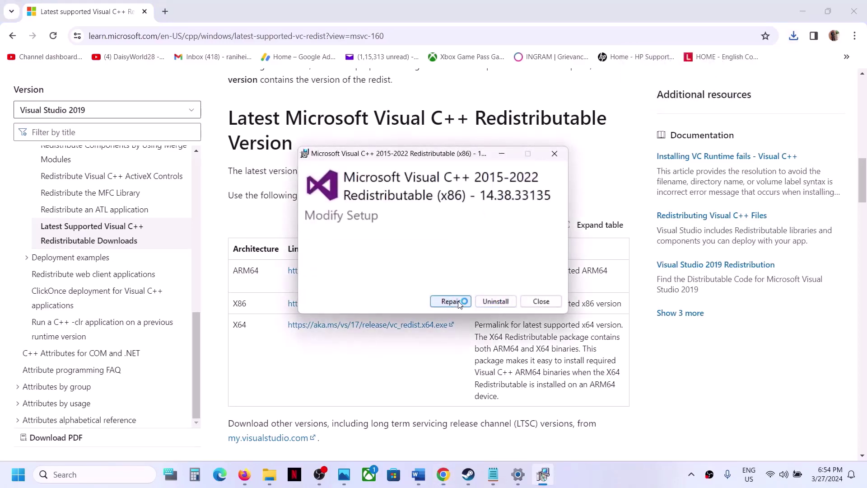
pyautogui.click(459, 302)
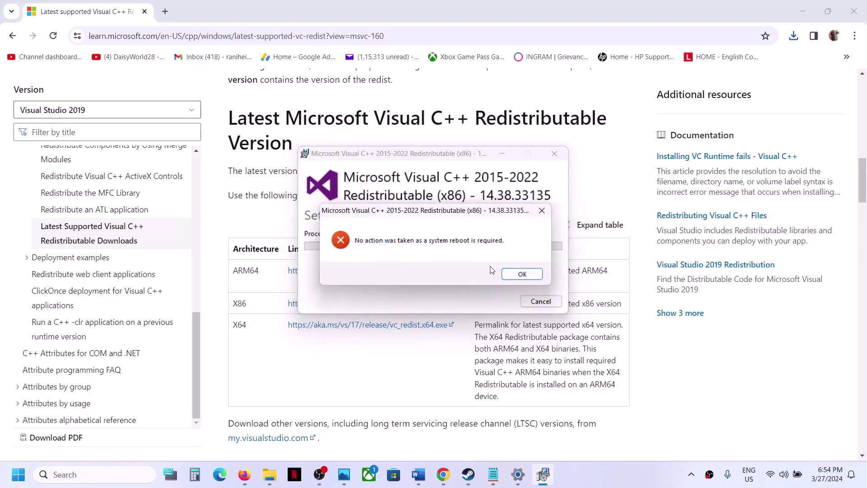
pyautogui.click(522, 275)
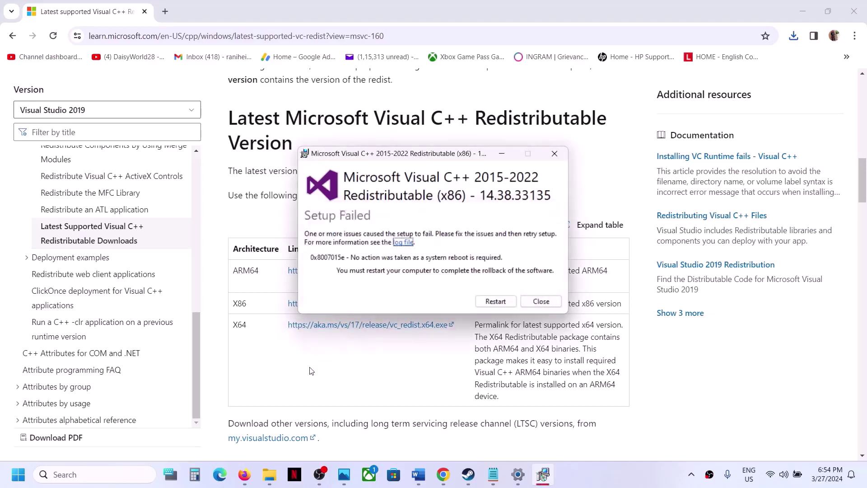
# Try to repair the x64 Visual C++ 2015-2022 Redistributable with its installer and dismiss the error message.
pyautogui.press('Escape')
pyautogui.moveTo(237, 326); pyautogui.dragTo(275, 325)
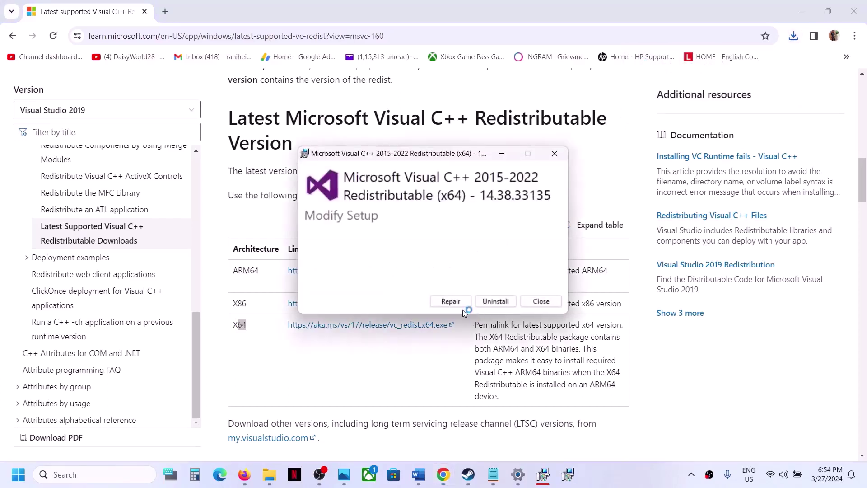
pyautogui.click(451, 301)
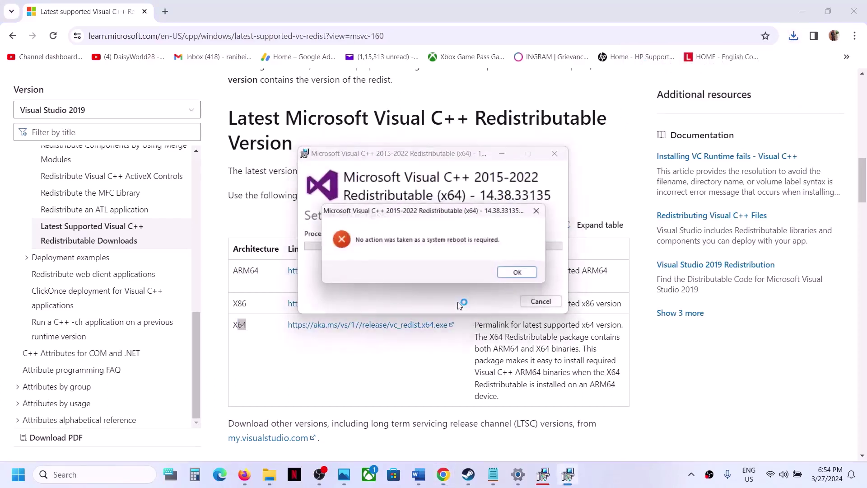
pyautogui.click(515, 275)
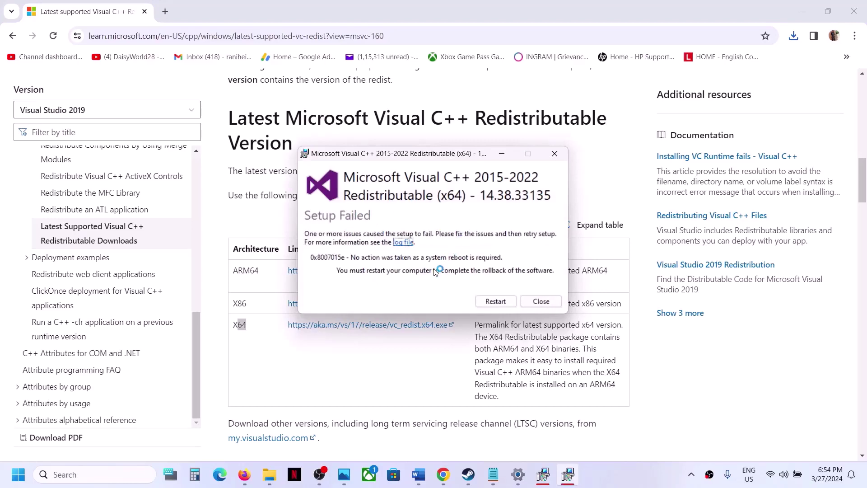
pyautogui.click(379, 367)
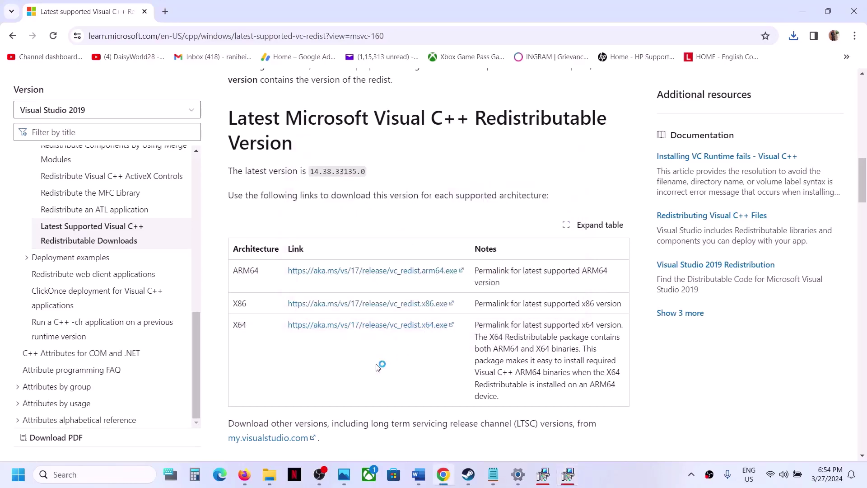
# Show the computer's power options, including Restart, and close them without choosing any.
pyautogui.click(18, 476)
pyautogui.click(339, 436)
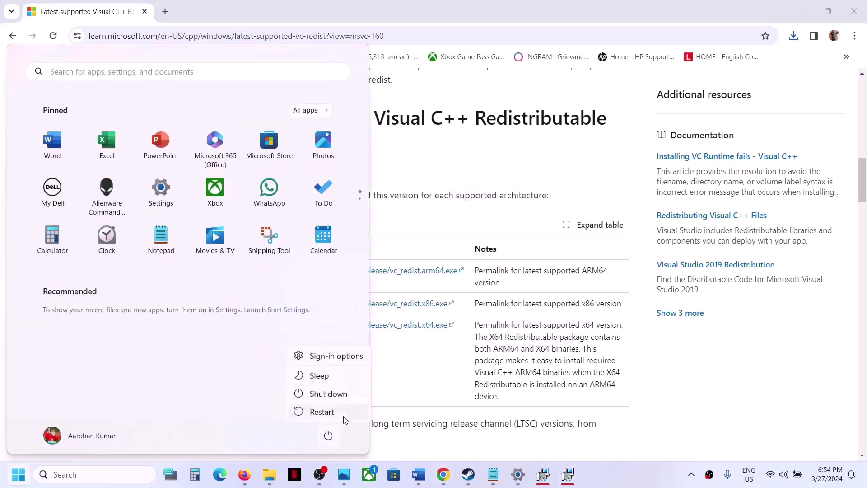
pyautogui.click(425, 373)
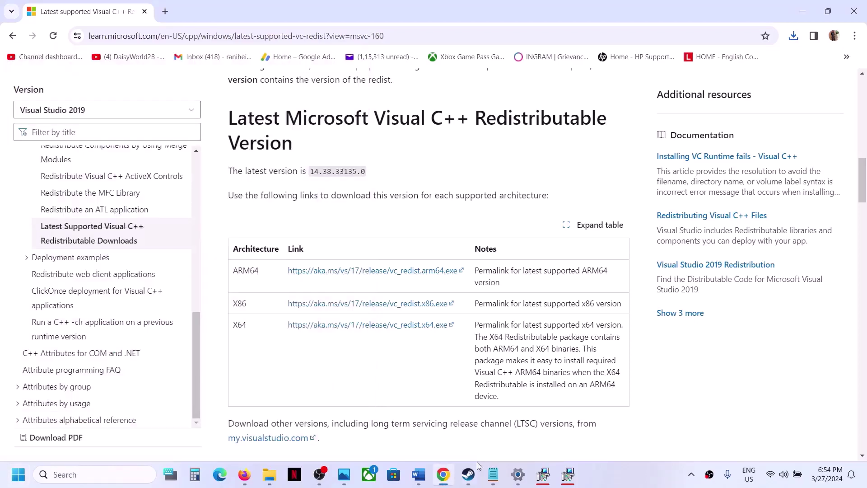
# View Palia's library page in Steam, then switch to the Word document and read Step 12 on unplugging external devices.
pyautogui.click(468, 474)
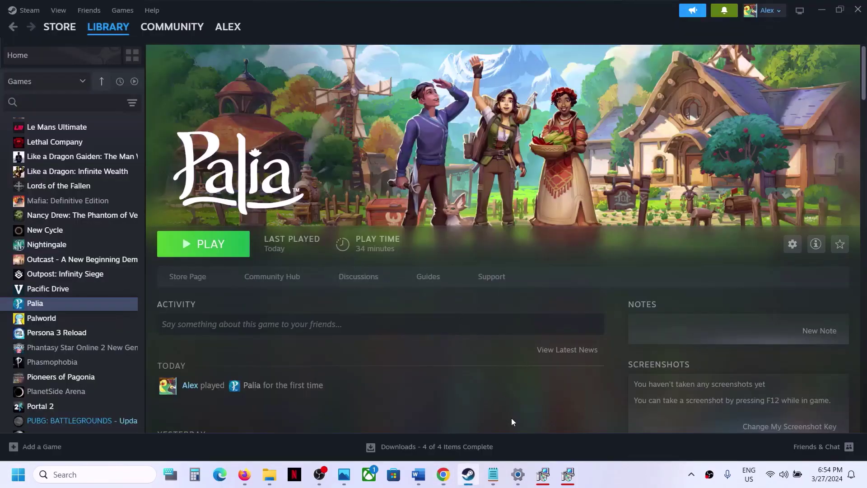
pyautogui.click(418, 474)
pyautogui.scroll(-3, 392, 276)
pyautogui.scroll(-3, 392, 276)
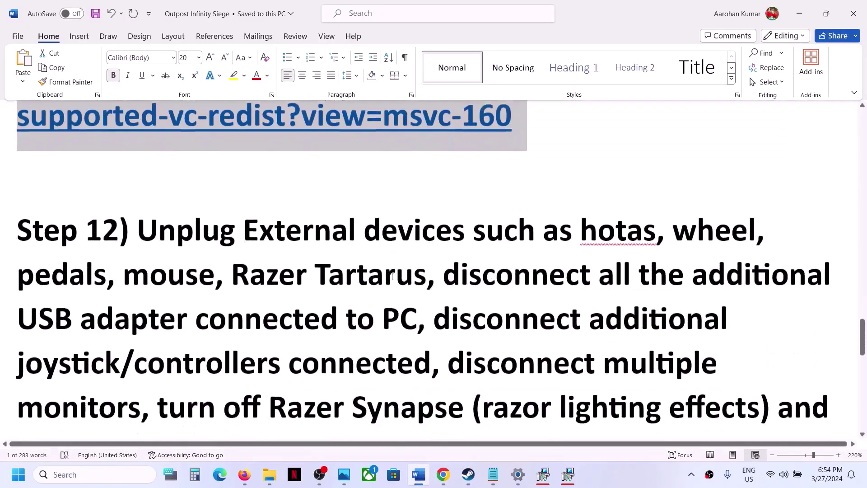